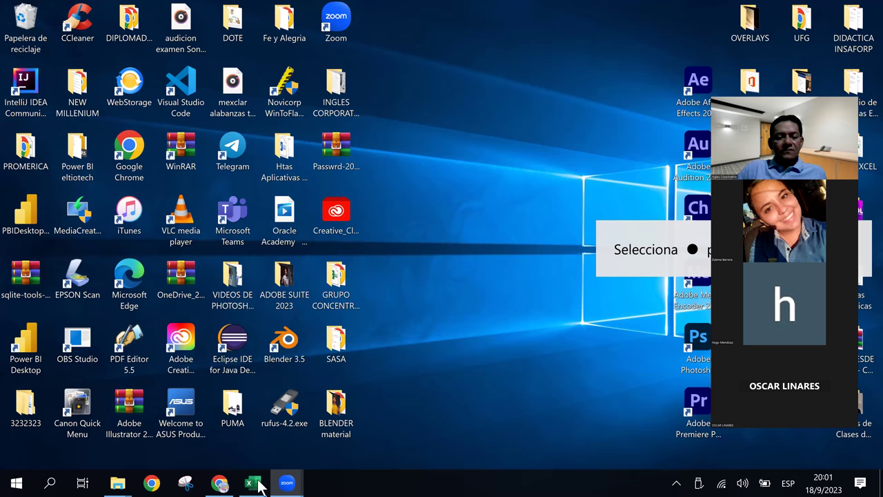
Open Libro1 on the Ejercicio 1 sheet, then switch to the course lesson in Chrome
click(253, 486)
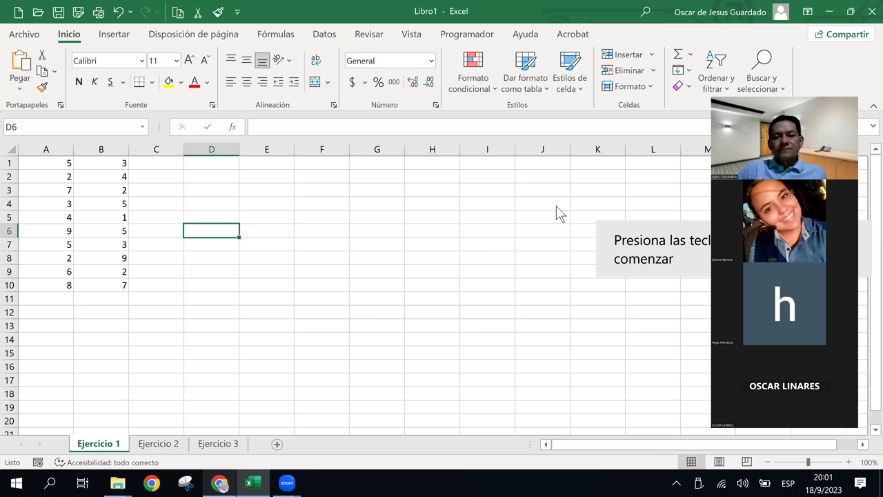
key(alt+Tab)
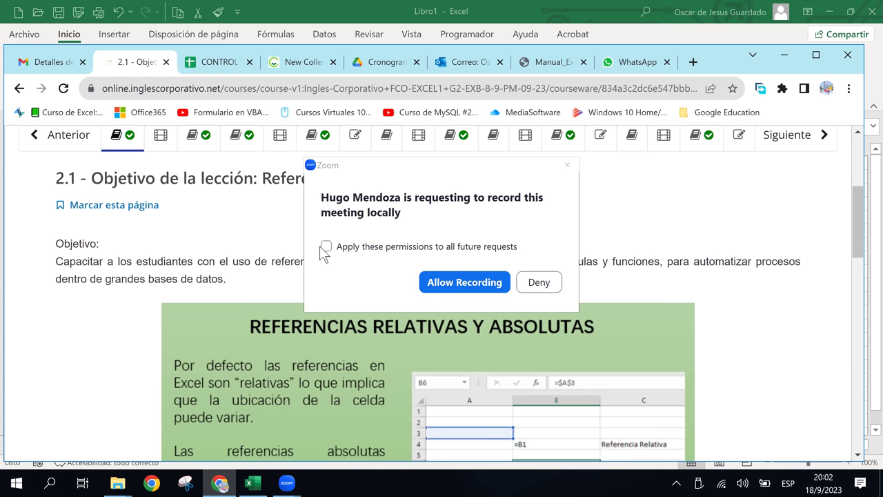
Allow the Zoom recording request and scroll the lesson down to the Referencia absoluta slide
click(457, 283)
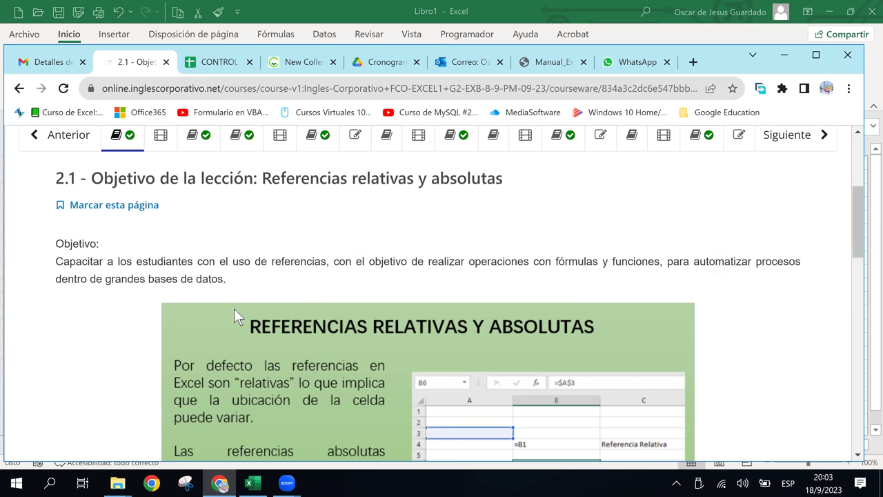
scroll(311, 304, down, 1)
scroll(310, 305, down, 1)
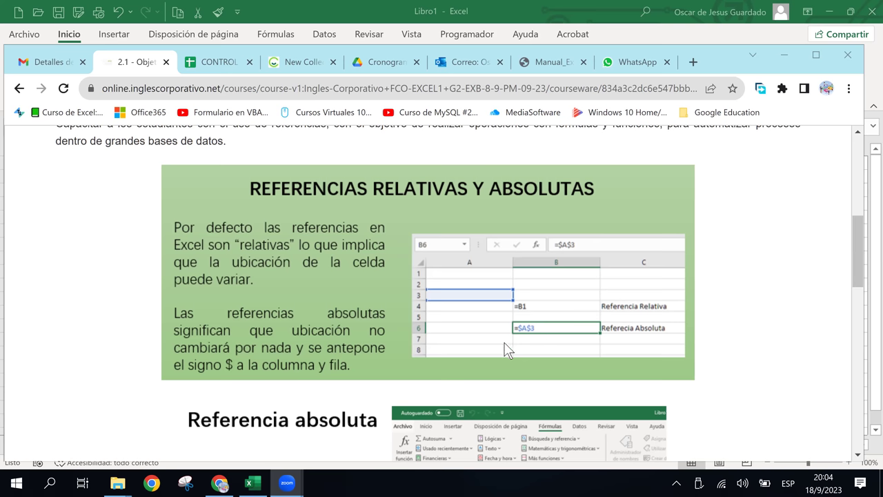
scroll(503, 341, down, 1)
scroll(502, 343, down, 2)
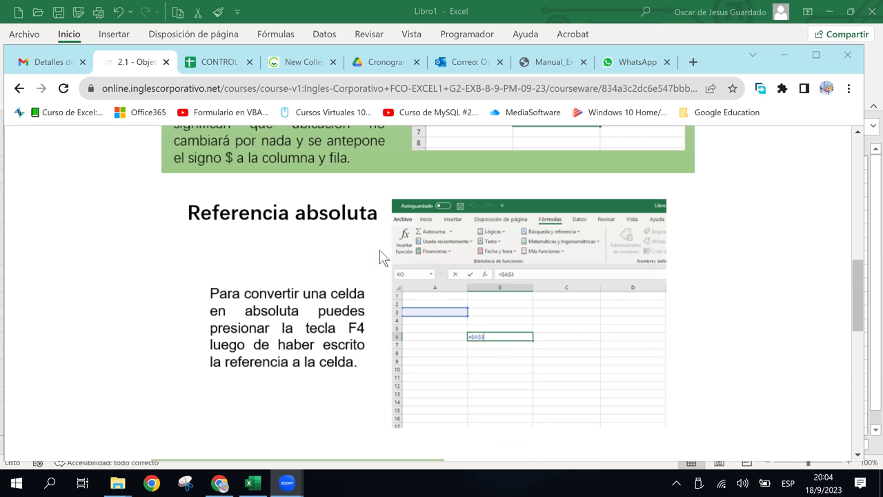
In H6, cycle a G6 reference through $G$6, G$6 and $G6 with F4, then cancel
click(252, 483)
click(344, 288)
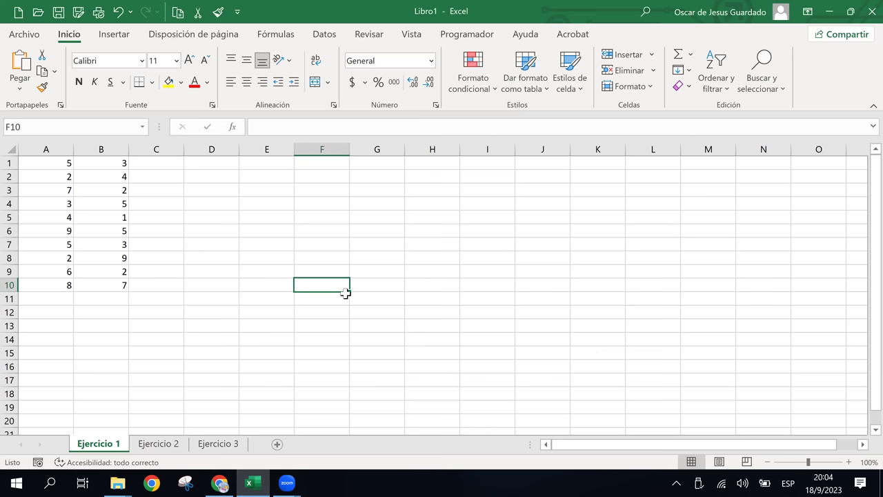
click(415, 230)
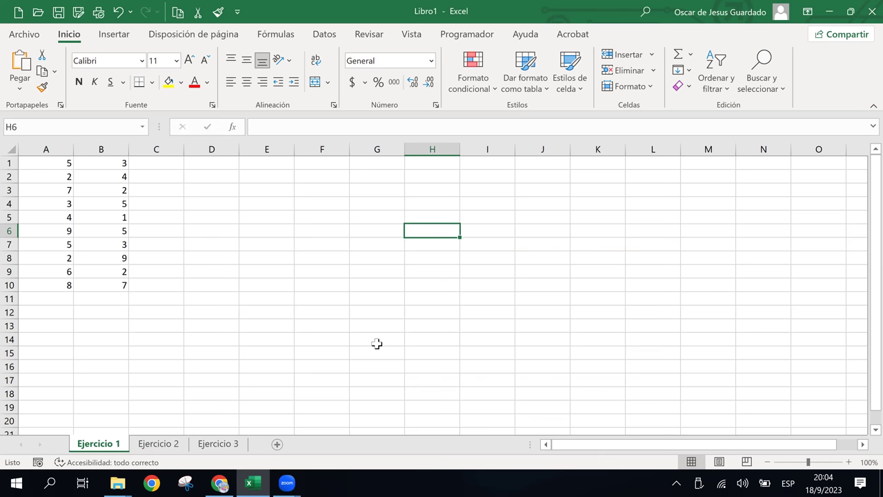
text(=)
key(Left)
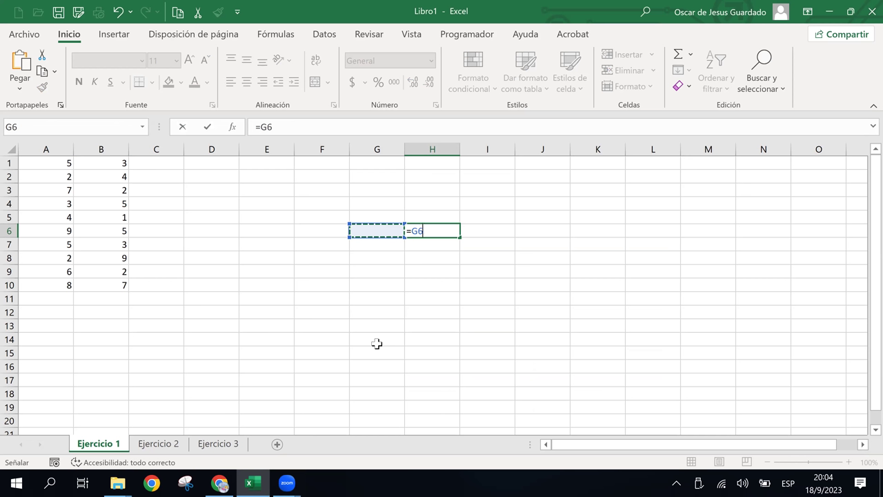
key(F4)
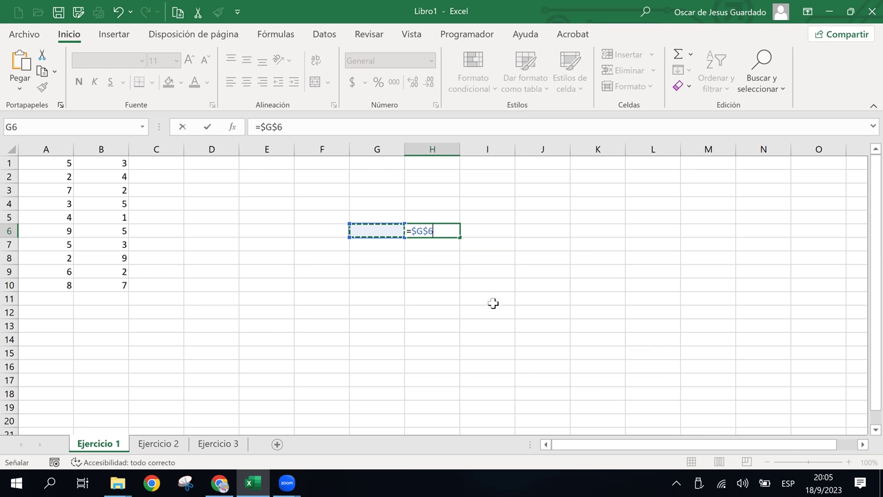
key(F4)
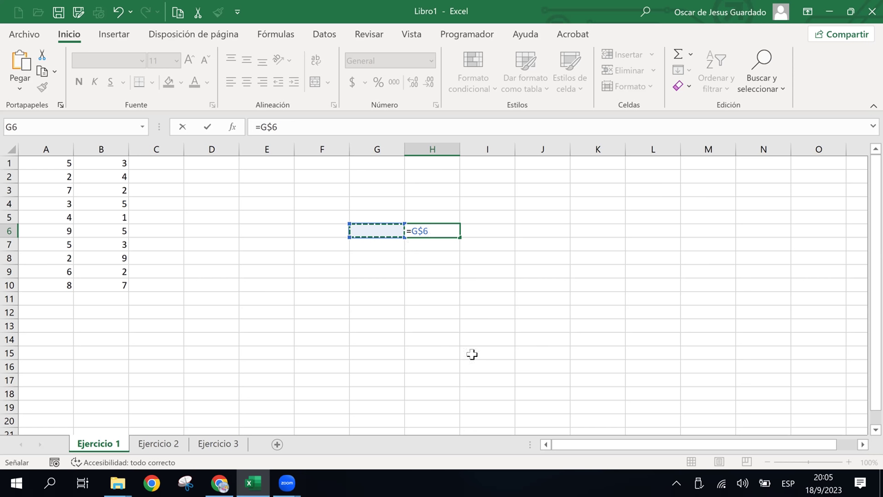
key(F4)
key(F4)
key(F4)
key(Escape)
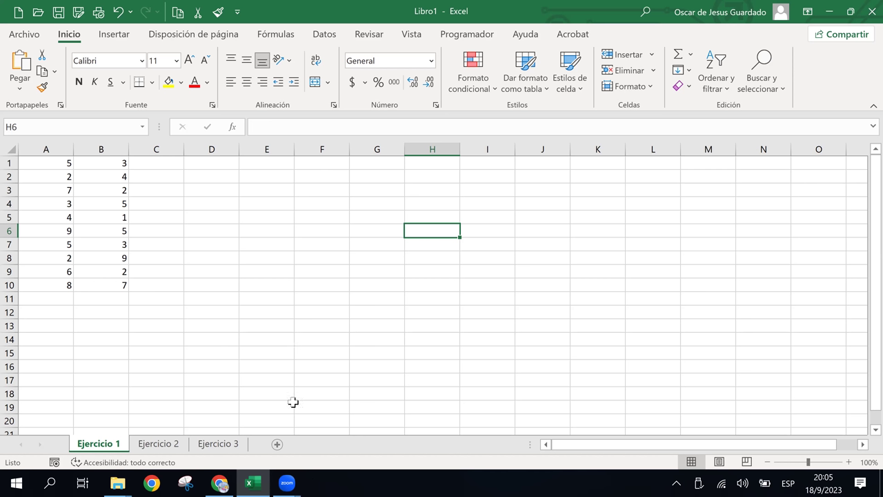
click(266, 482)
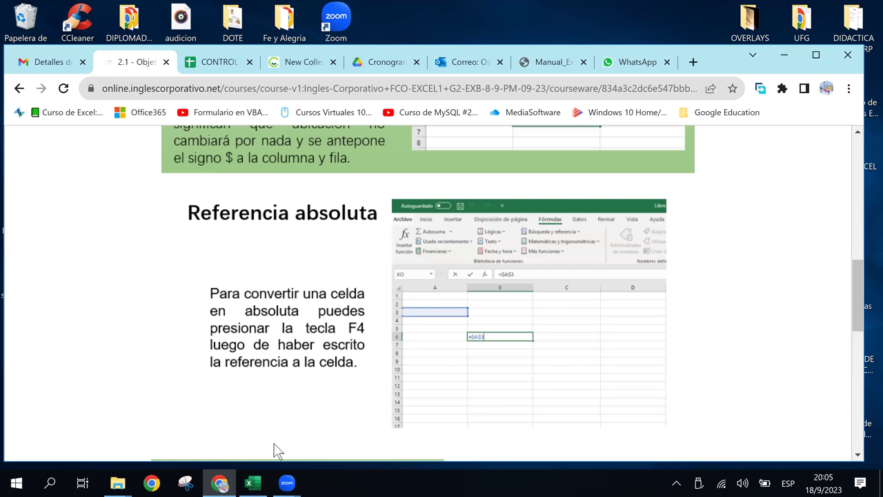
scroll(372, 334, up, 3)
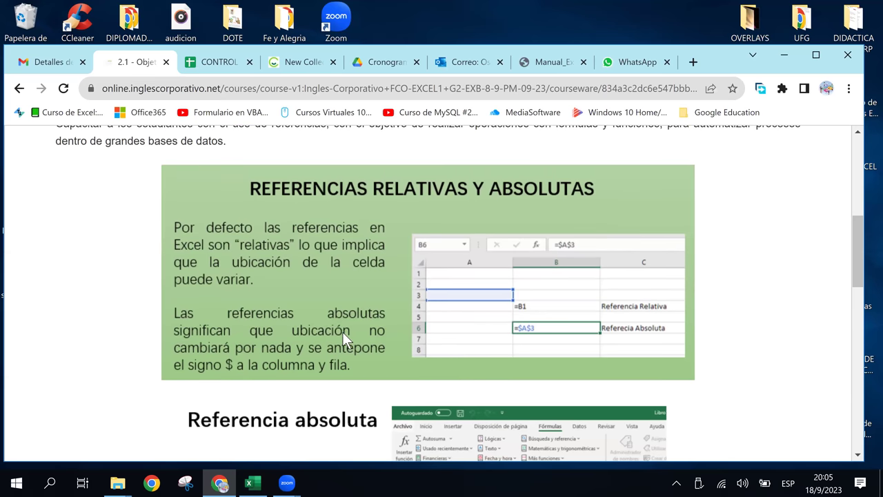
scroll(387, 359, down, 3)
scroll(386, 359, down, 1)
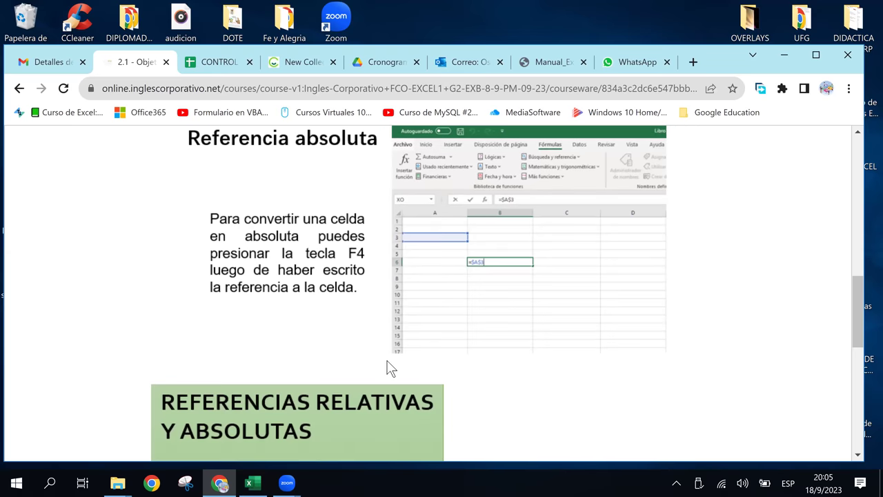
scroll(386, 360, down, 1)
scroll(387, 359, down, 1)
scroll(386, 359, down, 1)
scroll(386, 360, down, 1)
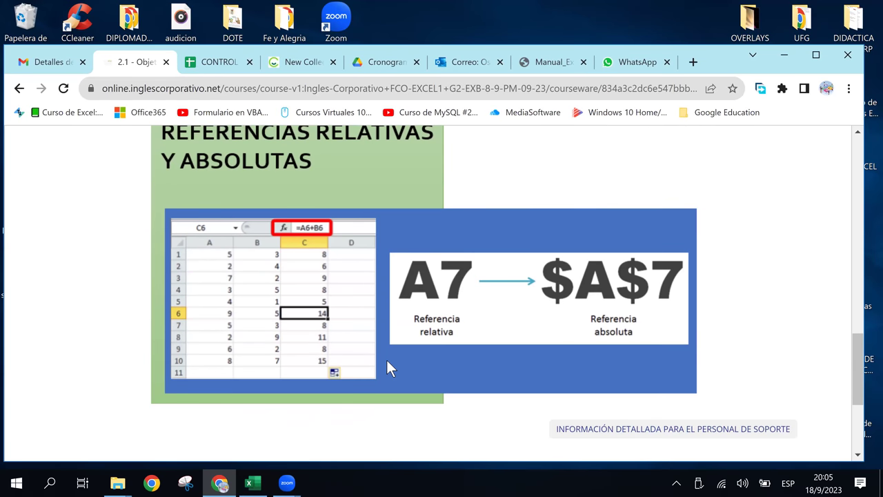
scroll(386, 360, up, 1)
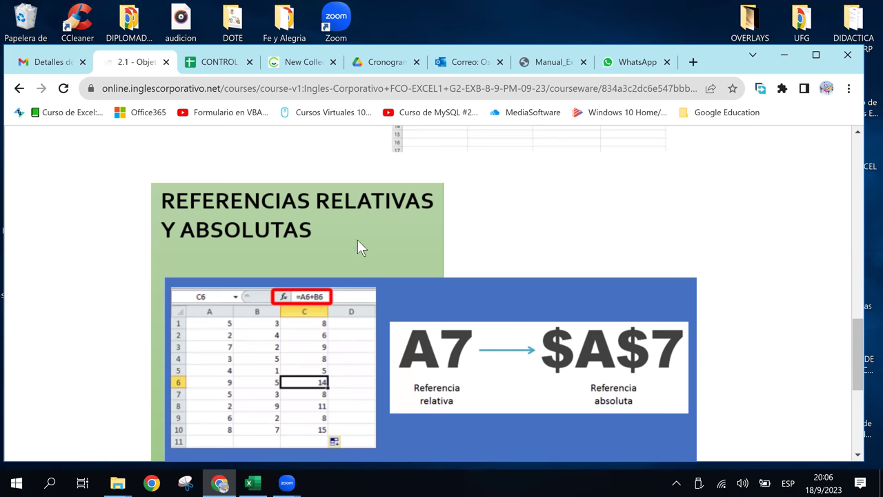
scroll(388, 366, down, 1)
scroll(389, 365, down, 2)
scroll(388, 365, up, 1)
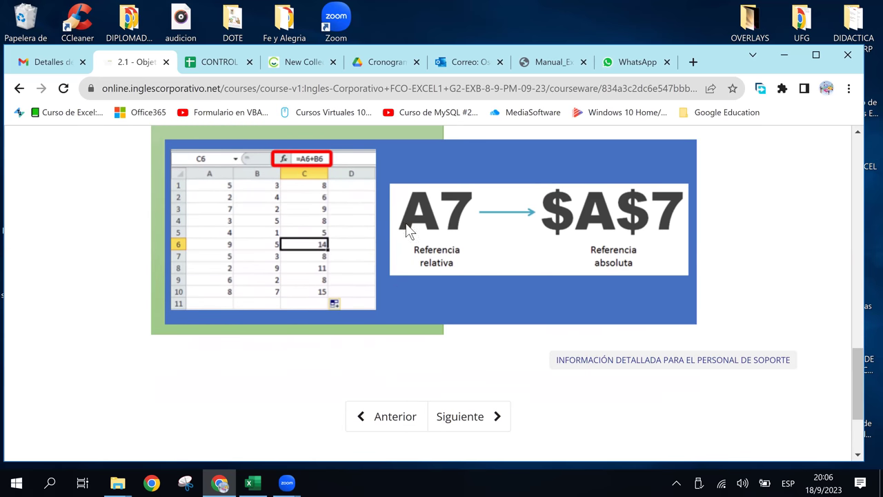
click(253, 482)
click(179, 233)
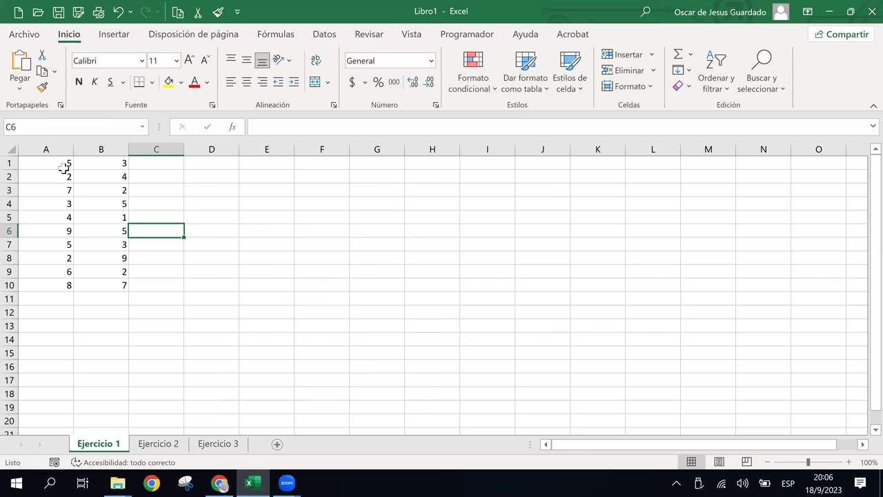
Look over the Ejercicio 1 numbers by selecting A1, C1, B7 and B1
click(66, 165)
click(175, 167)
click(97, 252)
click(90, 162)
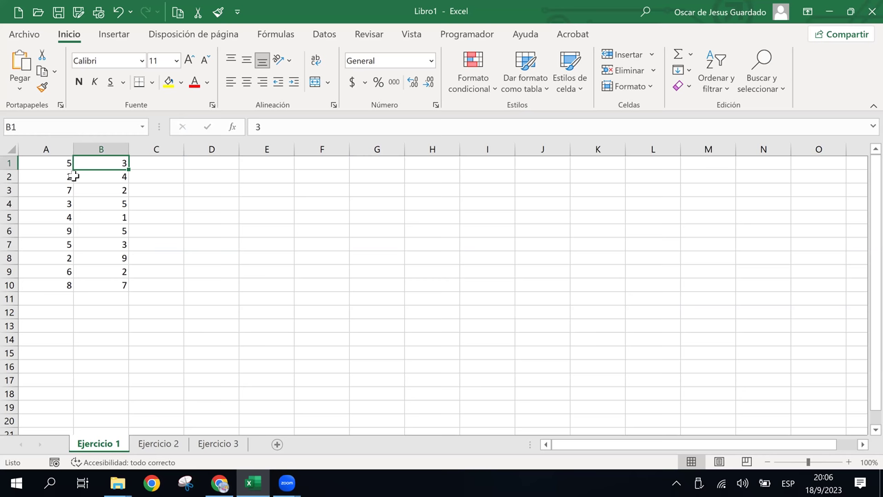
click(58, 167)
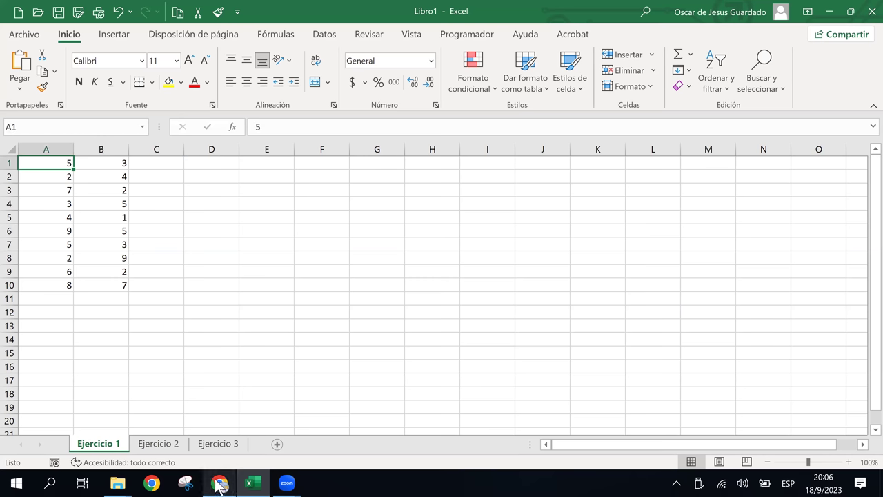
Switch between the course page and Libro1, ending on the course page
click(219, 483)
mouse_move(289, 483)
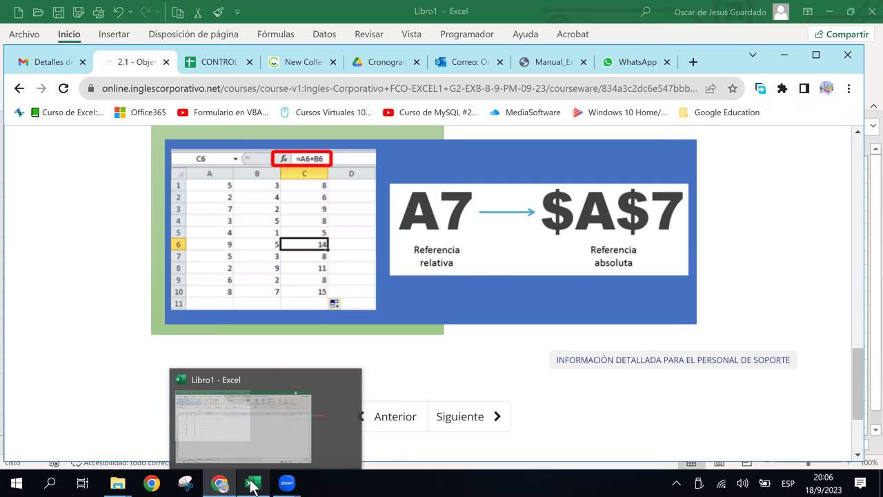
click(253, 483)
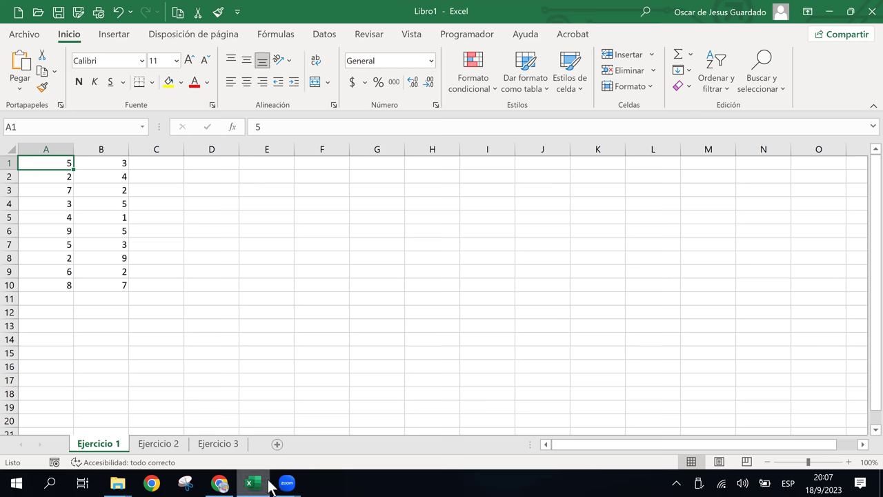
click(231, 485)
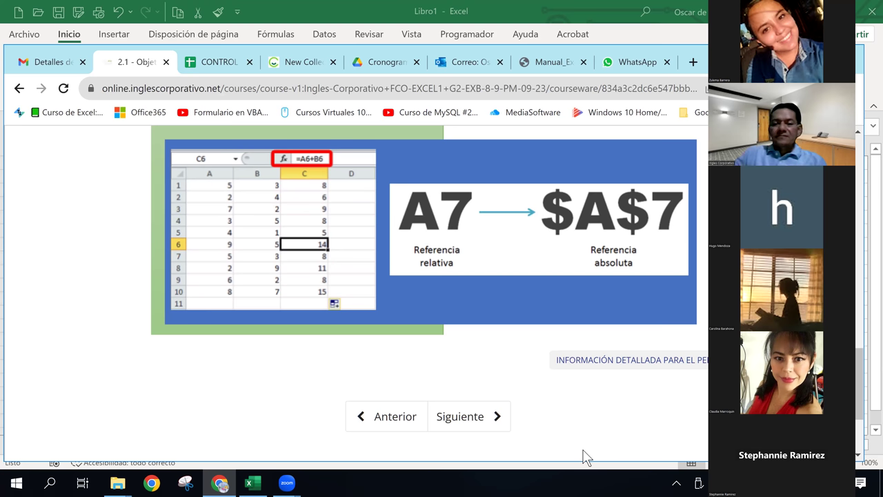
Switch from the Chrome course page back to the Libro1 workbook in Excel
click(252, 483)
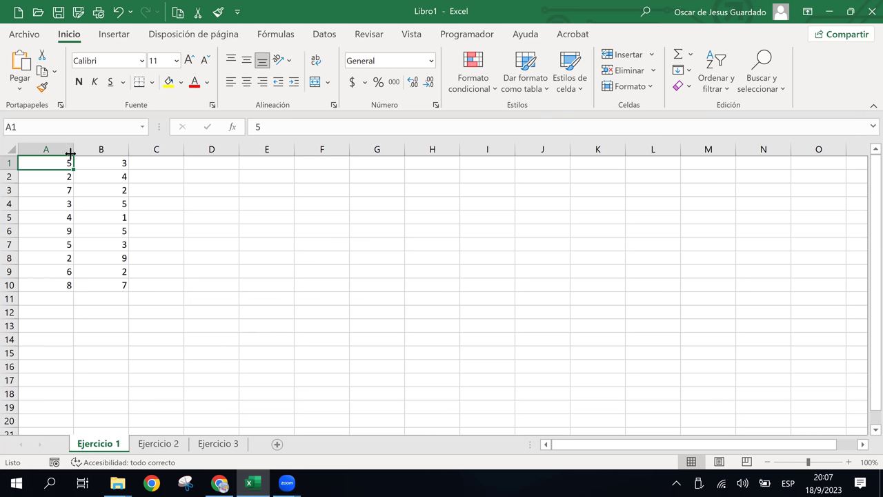
Select C1 and recheck the course's formula example, discarding a stray entry in C2
click(165, 167)
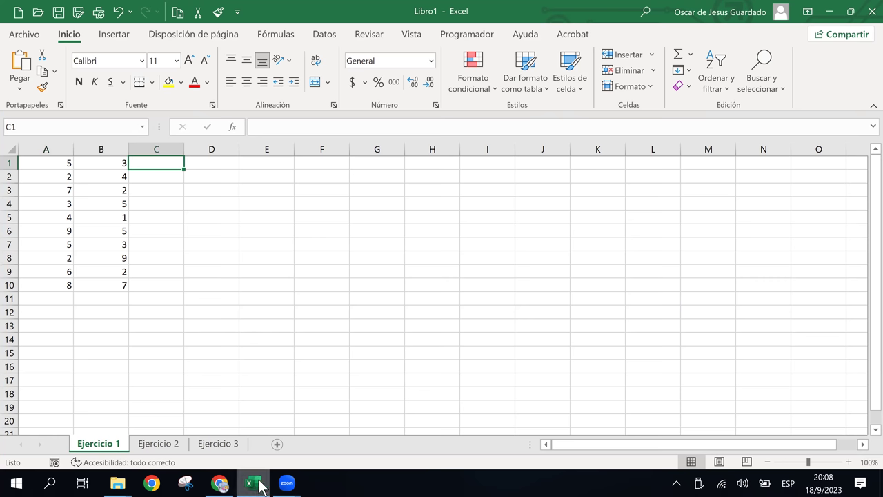
click(221, 483)
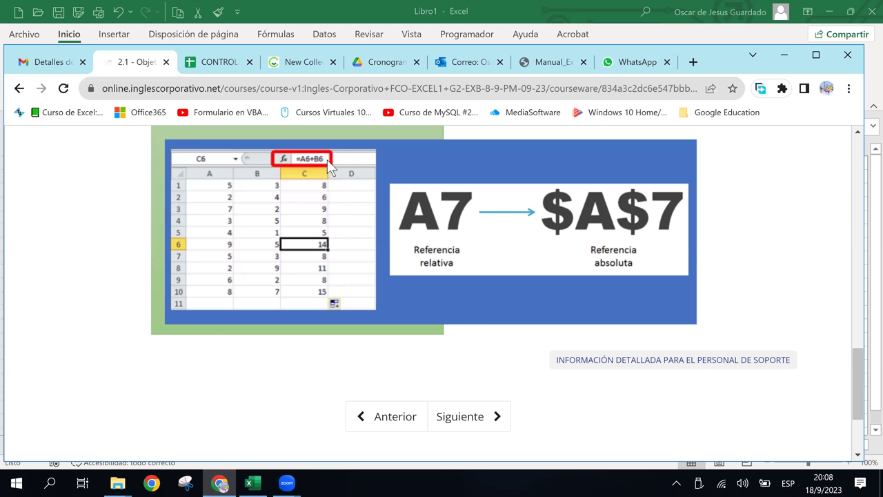
click(252, 483)
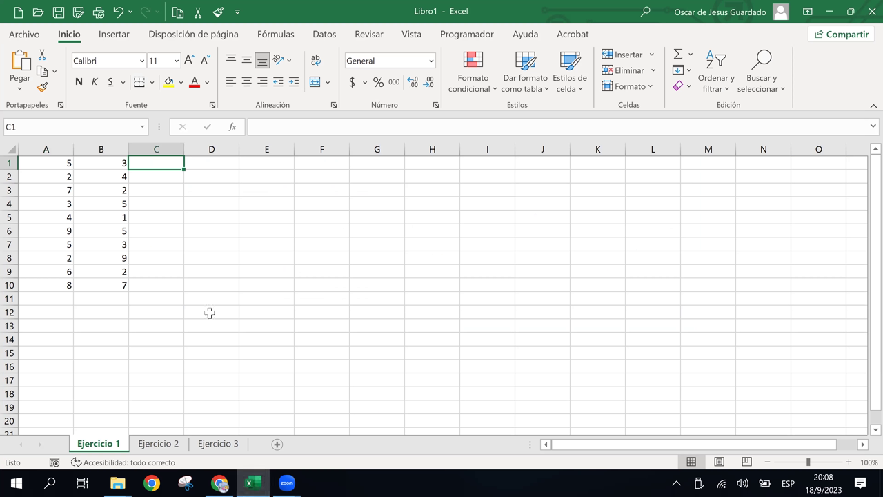
key(Down)
text(0)
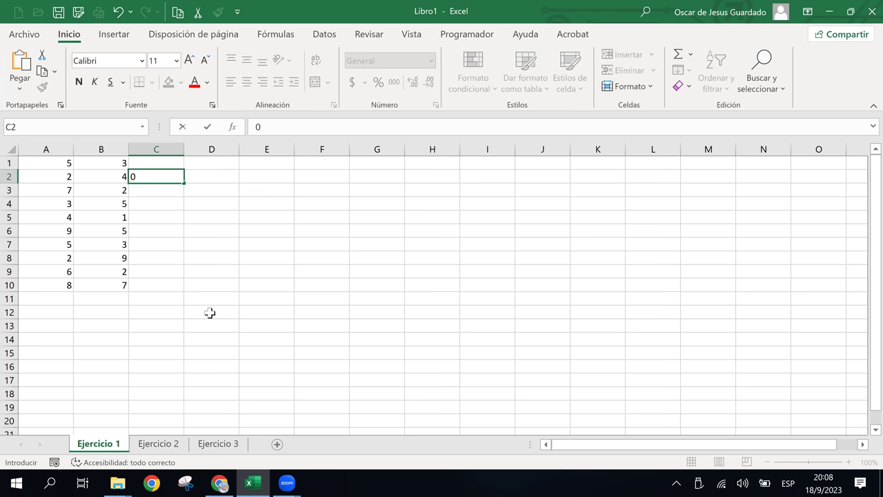
key(Escape)
key(Up)
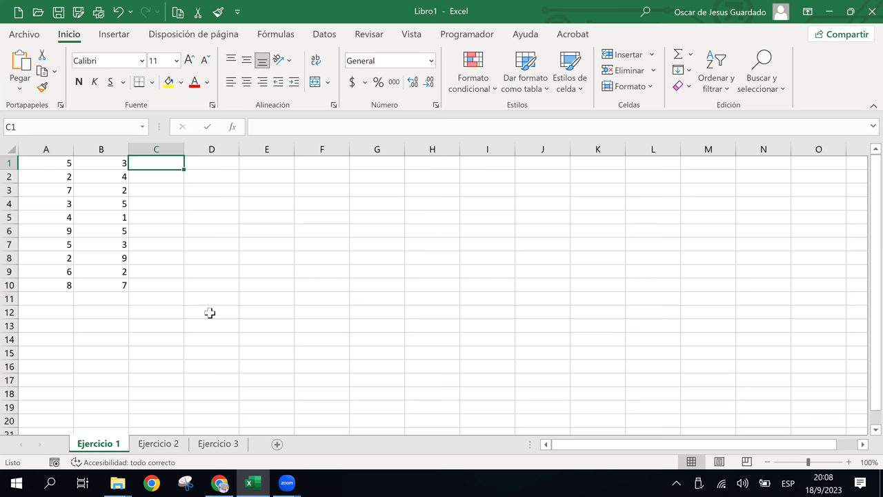
Enter =A1+B1 in C1 so it shows 8
text(=)
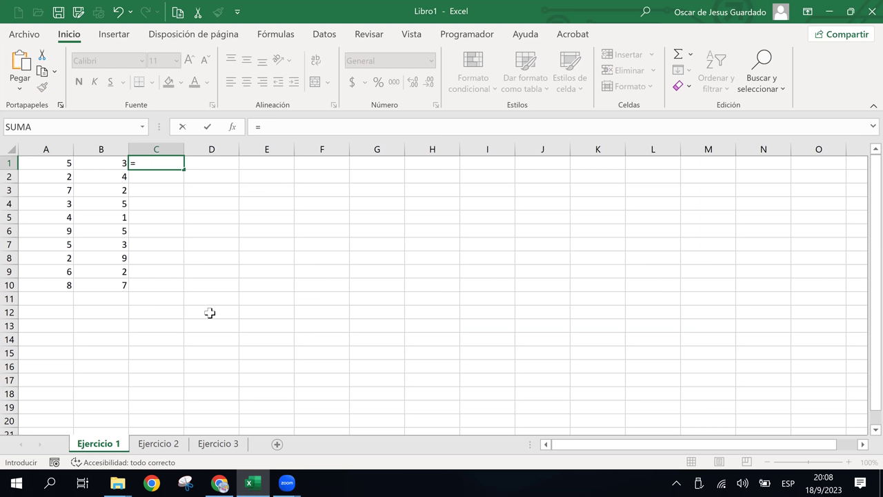
key(Left)
key(Left)
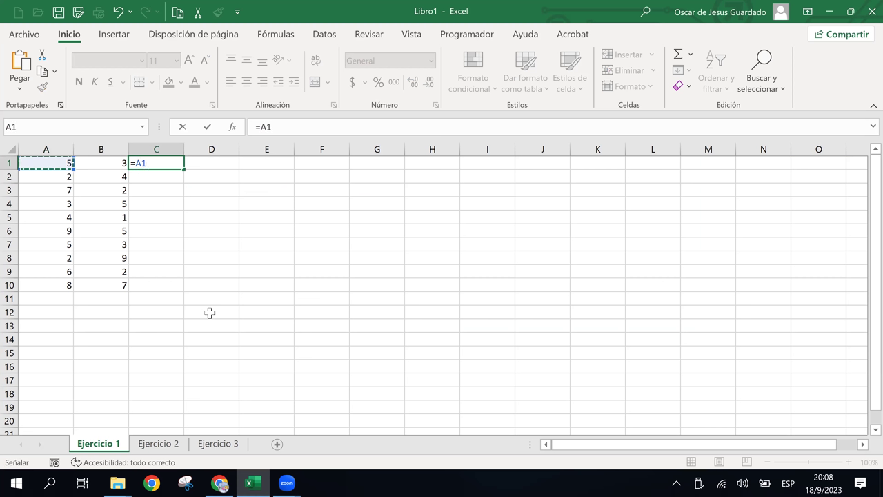
text(+)
key(Right)
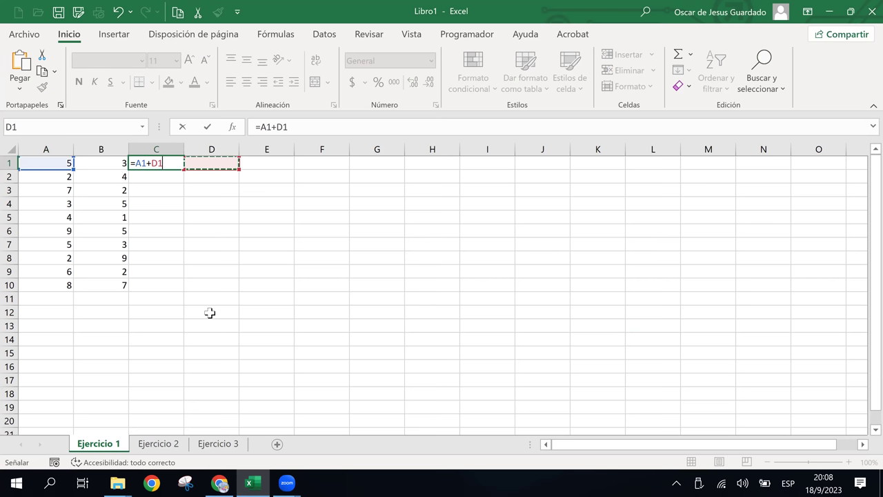
key(Left)
key(Left)
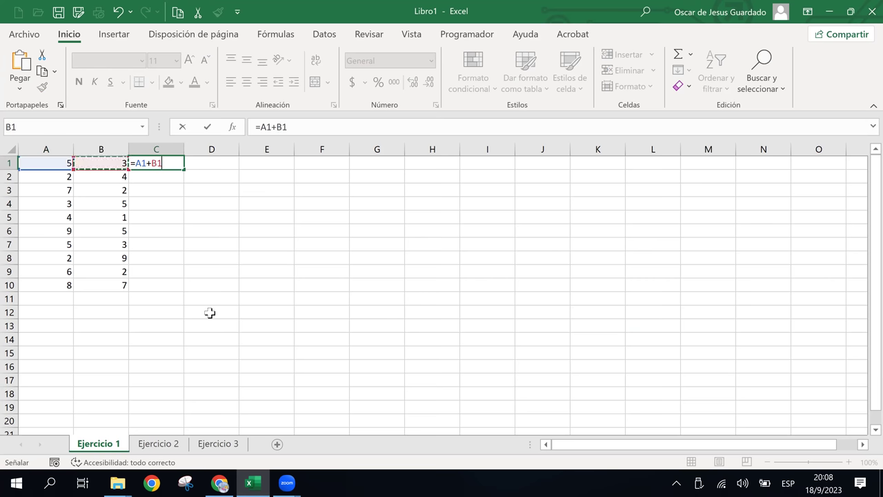
key(Return)
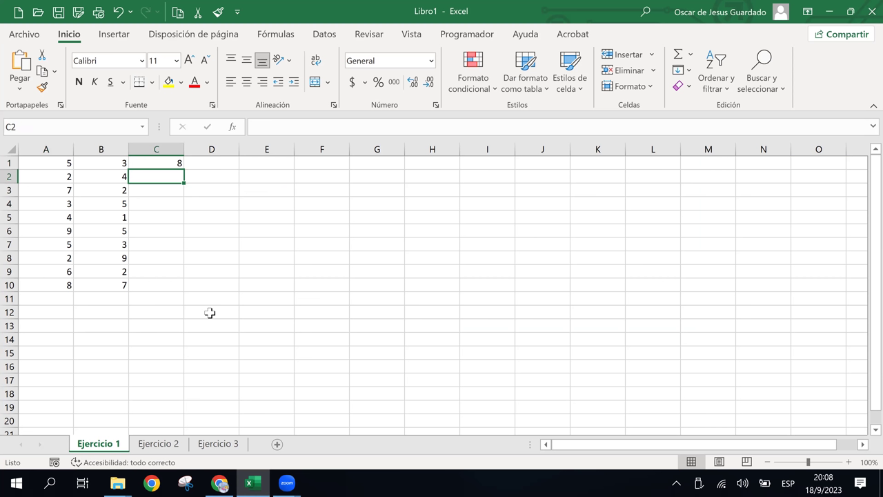
key(Up)
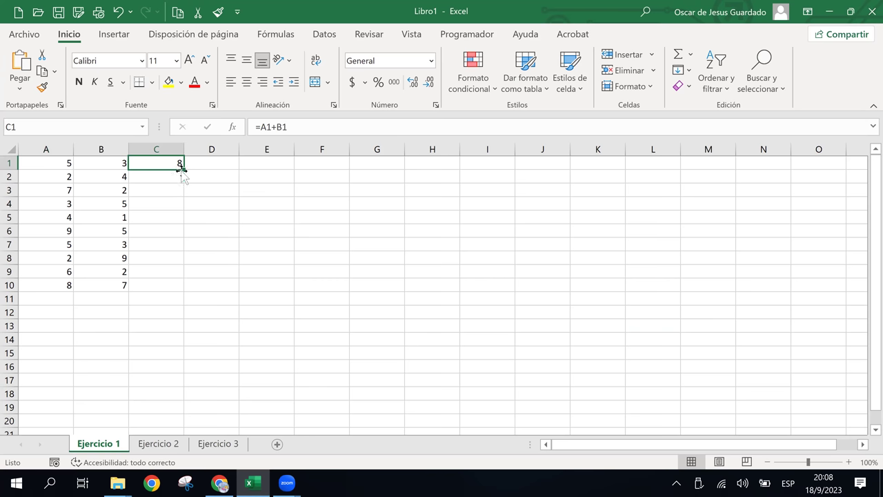
Double-click C1's fill handle and check the copied sum formulas in C4, C5 and C6
double_click(182, 170)
click(171, 199)
click(169, 178)
click(171, 217)
click(175, 271)
click(176, 232)
click(172, 269)
click(176, 244)
click(178, 216)
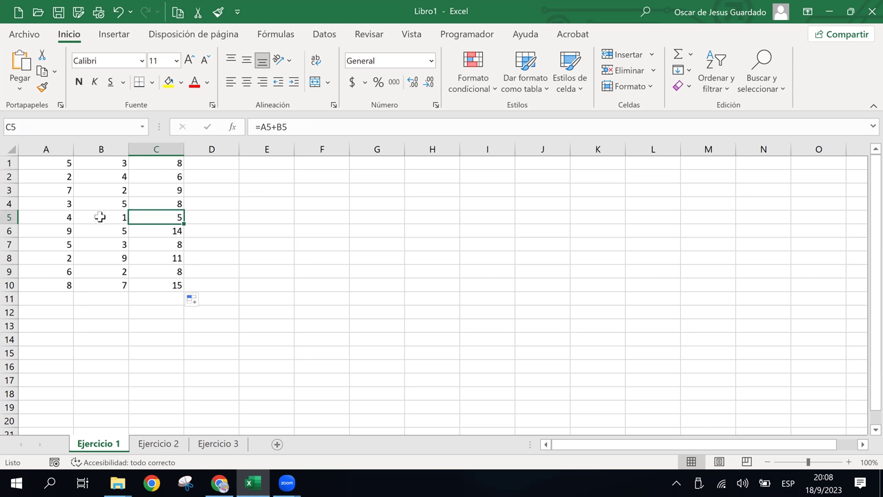
click(169, 161)
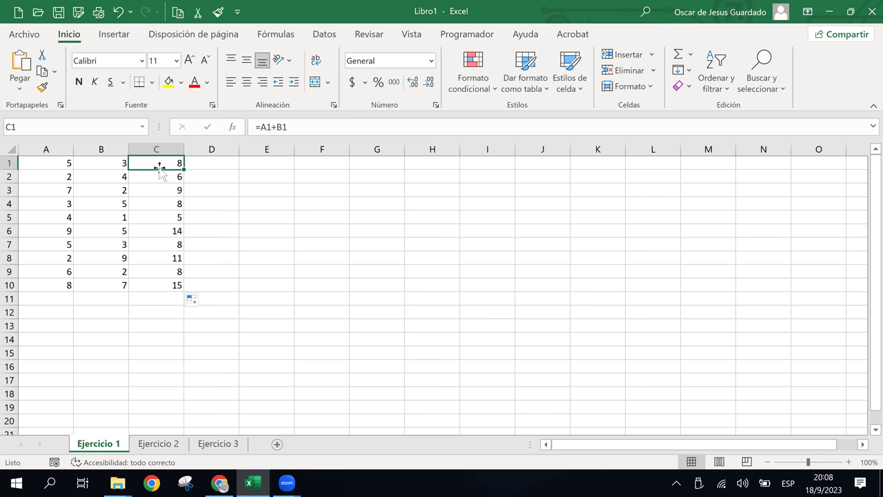
Confirm C1's formula unchanged and drag it down column C to row 9
double_click(158, 164)
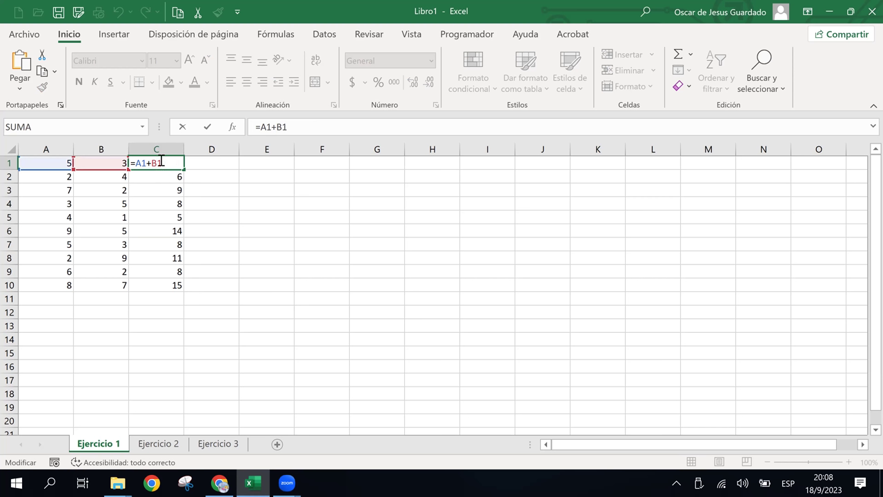
key(ctrl+Return)
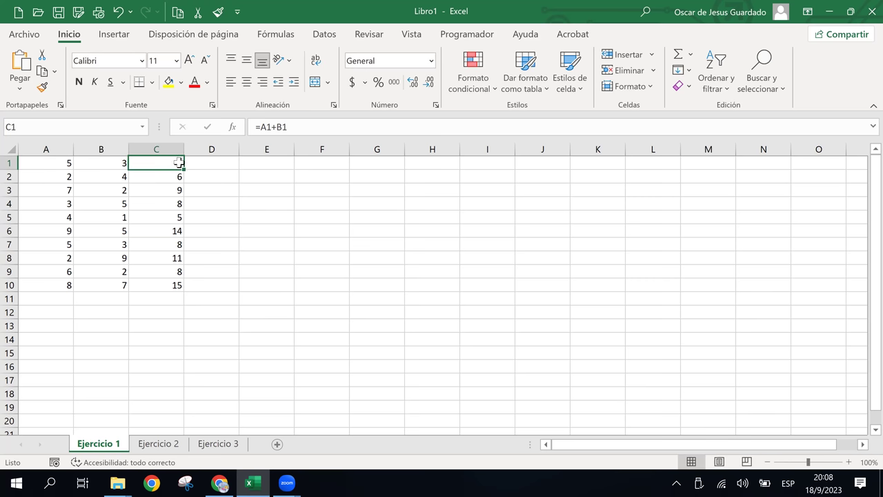
drag(183, 170, 183, 272)
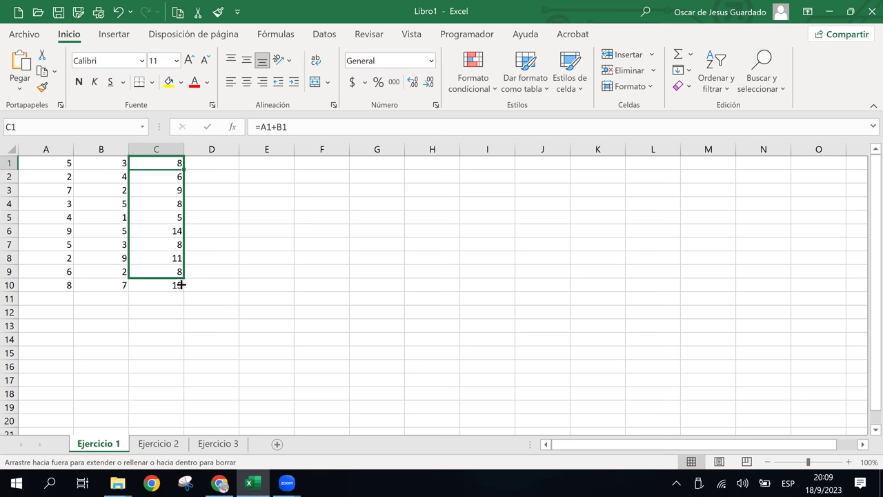
drag(183, 273, 178, 276)
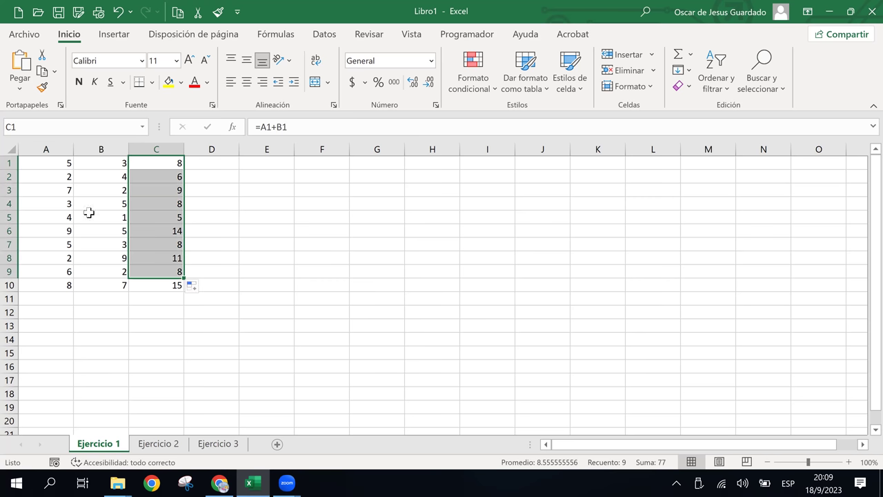
Compare the column A and B values in rows 4 through 8
click(68, 205)
click(97, 202)
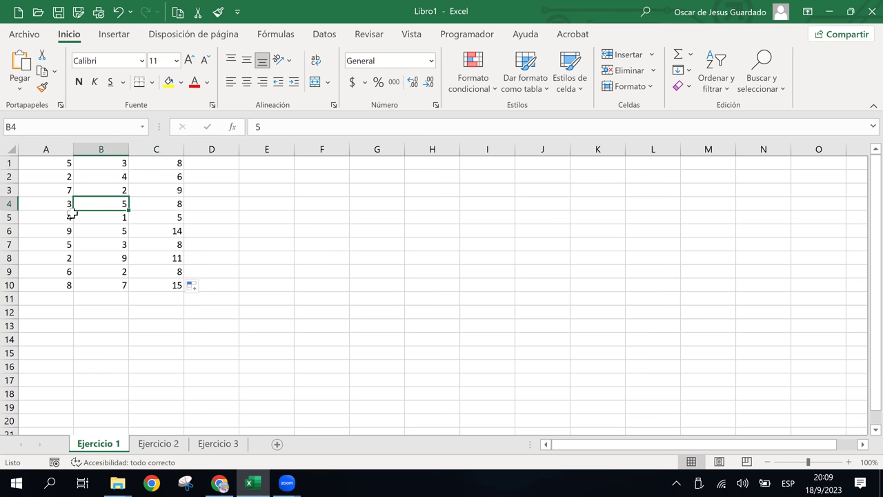
click(57, 217)
click(92, 217)
click(53, 229)
click(97, 232)
click(59, 240)
click(101, 244)
click(54, 247)
click(65, 258)
click(95, 256)
click(59, 261)
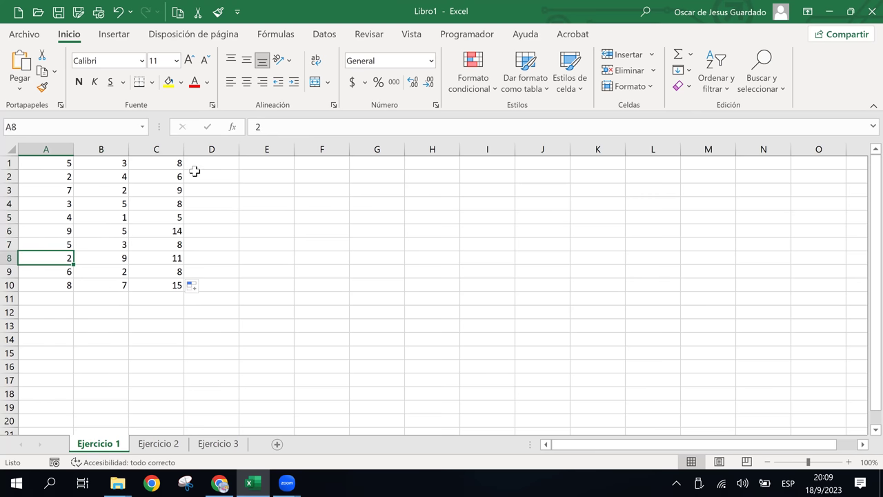
Drag C1's sum formula down past row 10 to row 13
click(178, 165)
drag(184, 169, 184, 291)
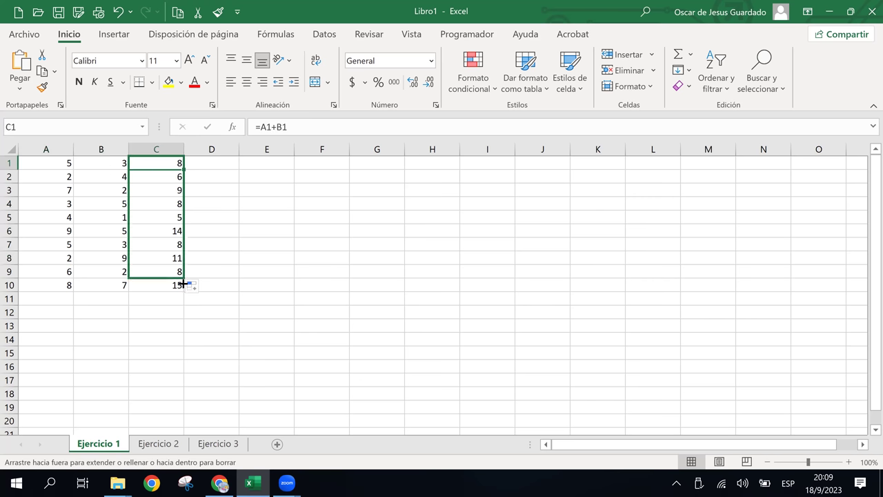
drag(184, 291, 174, 329)
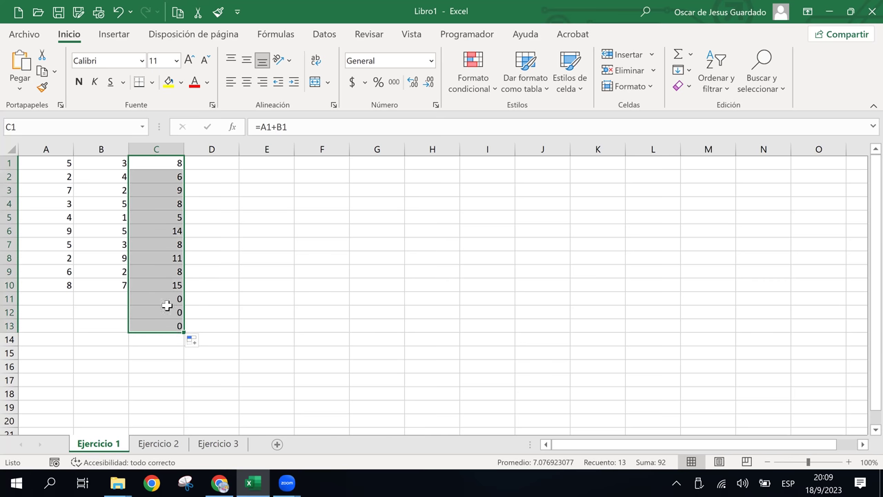
click(67, 299)
Clear the extra zeros from C11:C13, leaving sums only in C1:C10
click(91, 302)
click(59, 305)
click(98, 312)
click(168, 300)
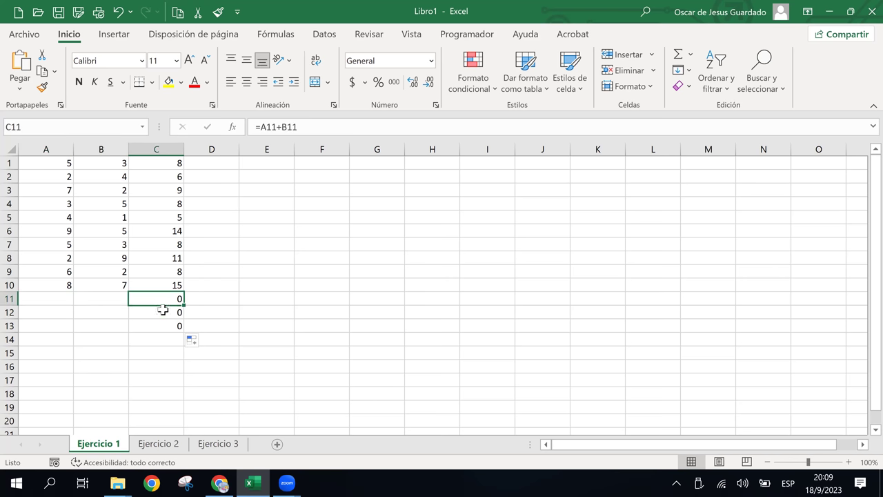
drag(165, 304, 166, 323)
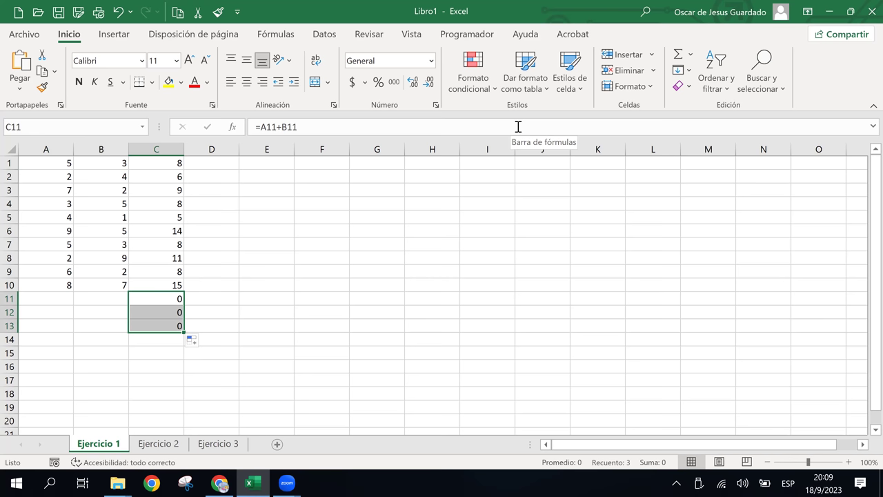
key(Delete)
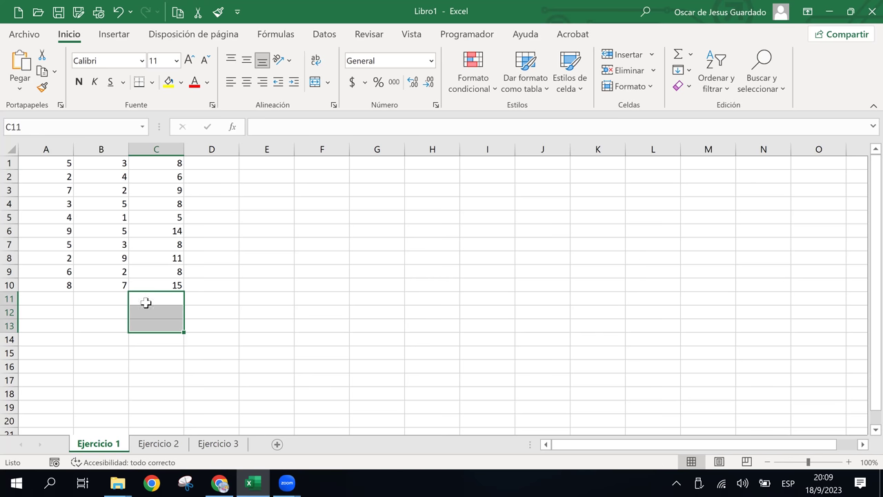
click(69, 325)
click(172, 284)
Inspect the copied formulas in C3 and C7, and show which cells C1 references
click(176, 244)
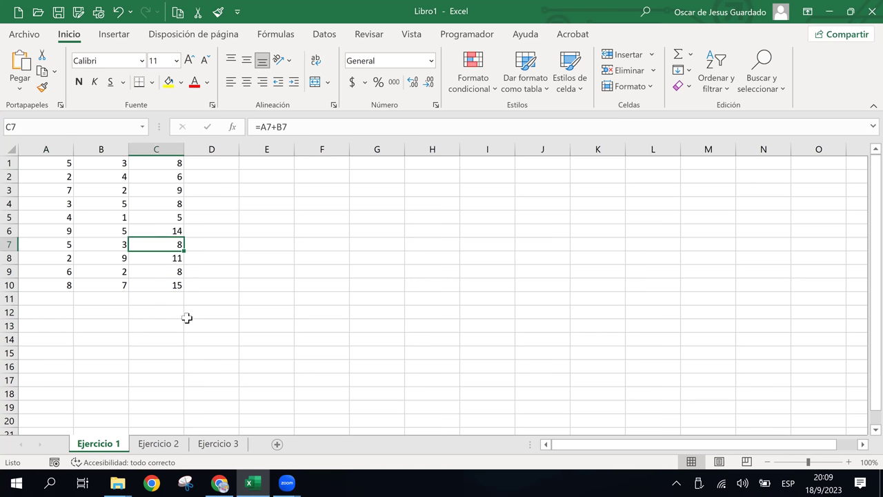
click(166, 168)
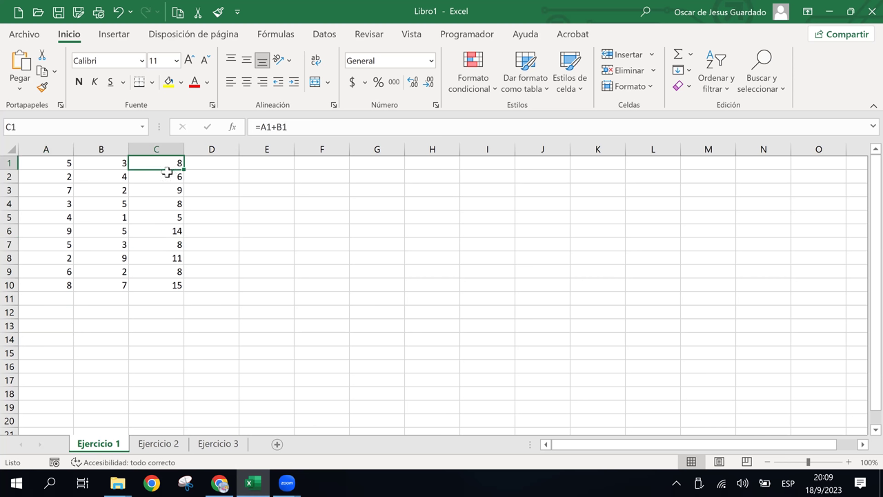
click(169, 243)
click(167, 204)
click(165, 188)
click(161, 158)
double_click(167, 161)
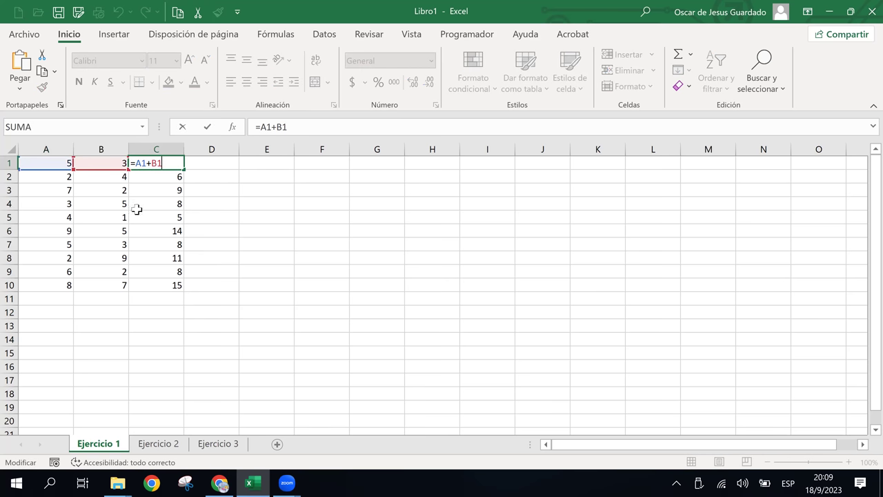
key(Escape)
key(Return)
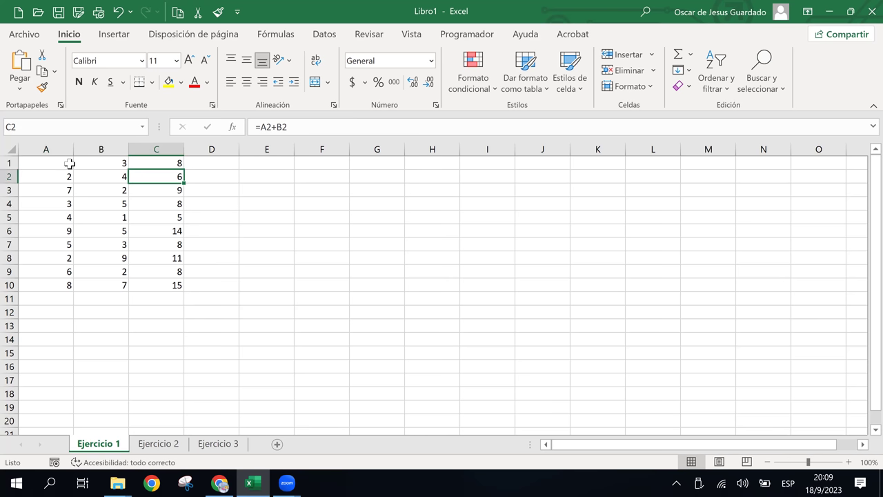
Compare A1, B1 and C1, recheck C4 and nearby formulas, then return to the lesson
click(69, 164)
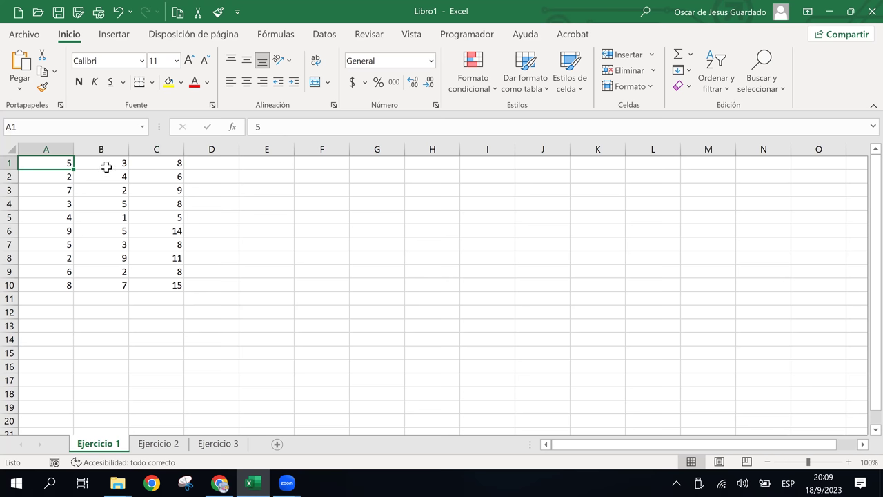
click(112, 166)
click(166, 165)
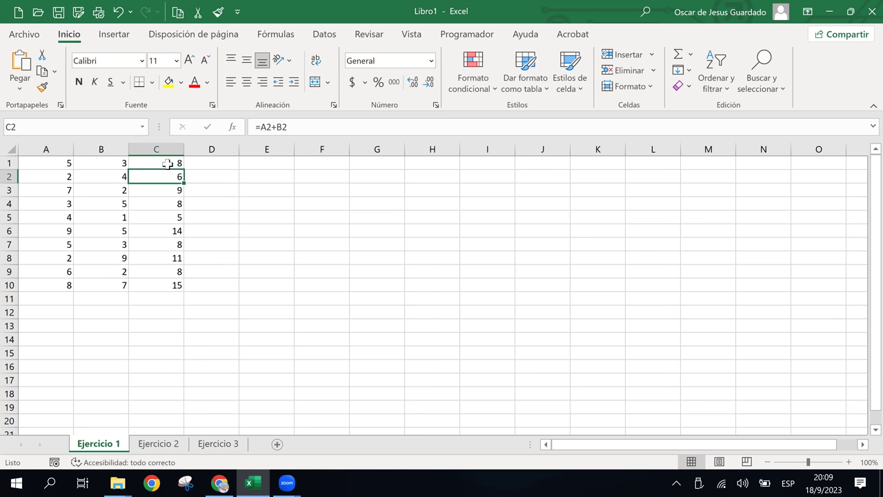
click(152, 247)
click(173, 180)
click(173, 243)
click(173, 202)
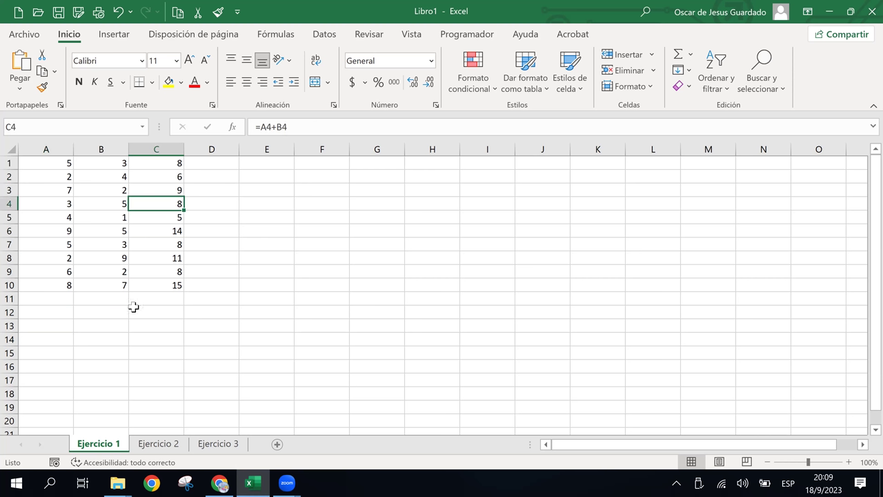
click(221, 482)
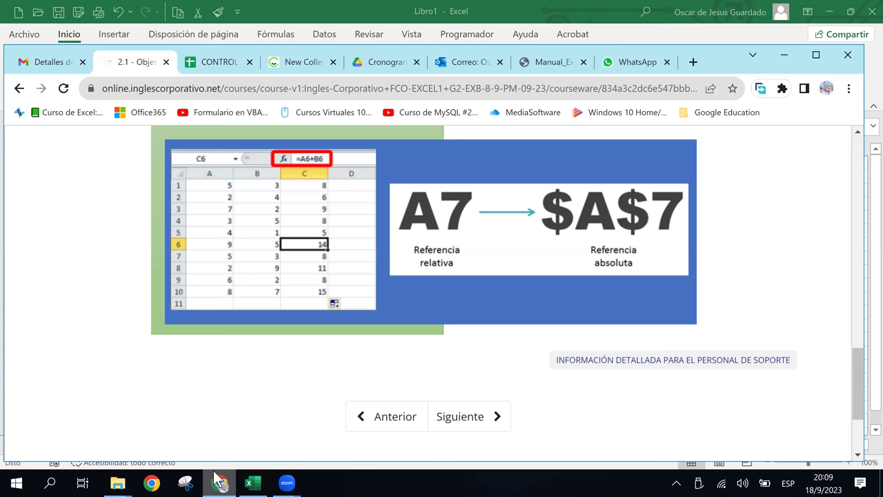
Briefly minimize Chrome to view the Excel sheet, then restore the course page
click(221, 484)
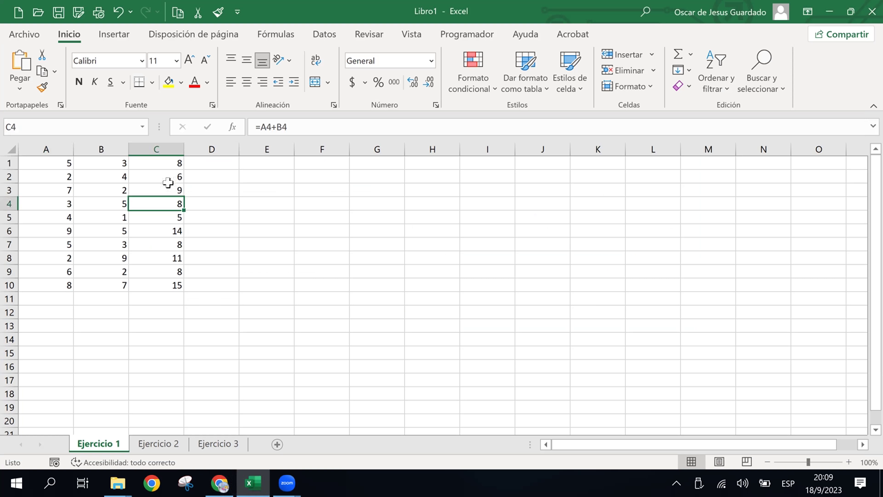
click(221, 483)
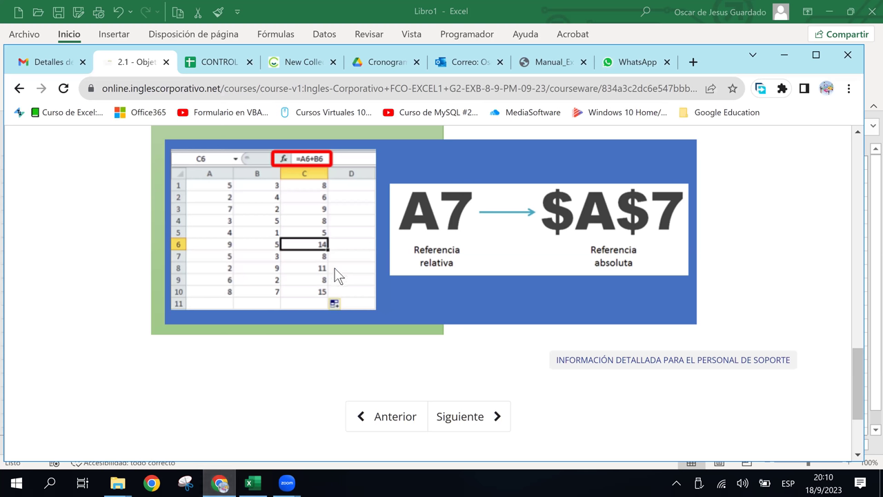
scroll(432, 329, up, 4)
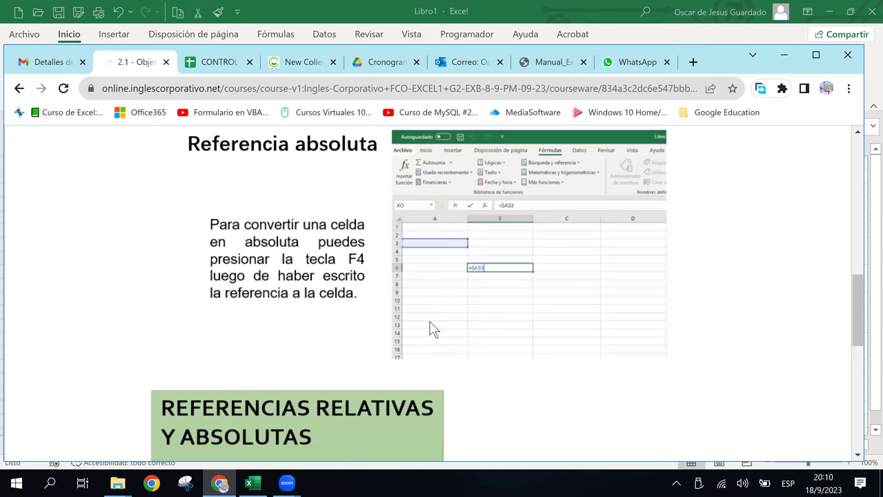
scroll(430, 325, down, 5)
Advance three pages with Siguiente to lesson 2.2, Uso de referencias en Excel
click(461, 418)
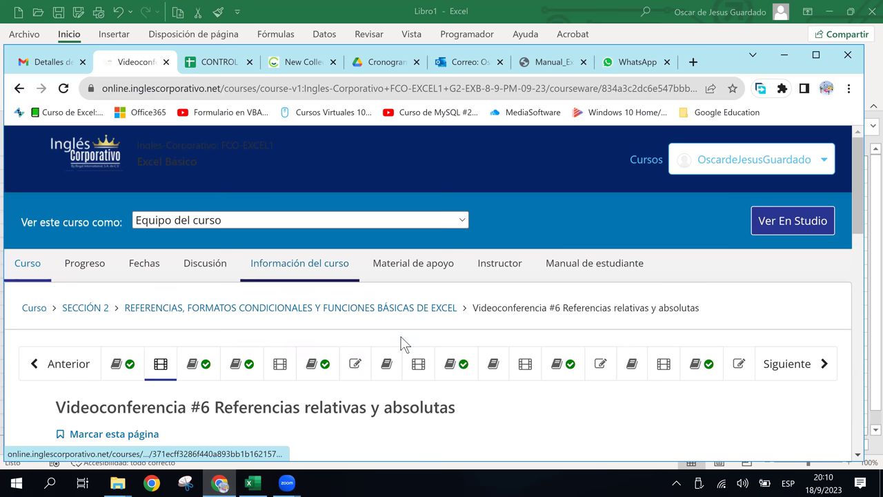
scroll(403, 341, down, 4)
scroll(400, 338, down, 3)
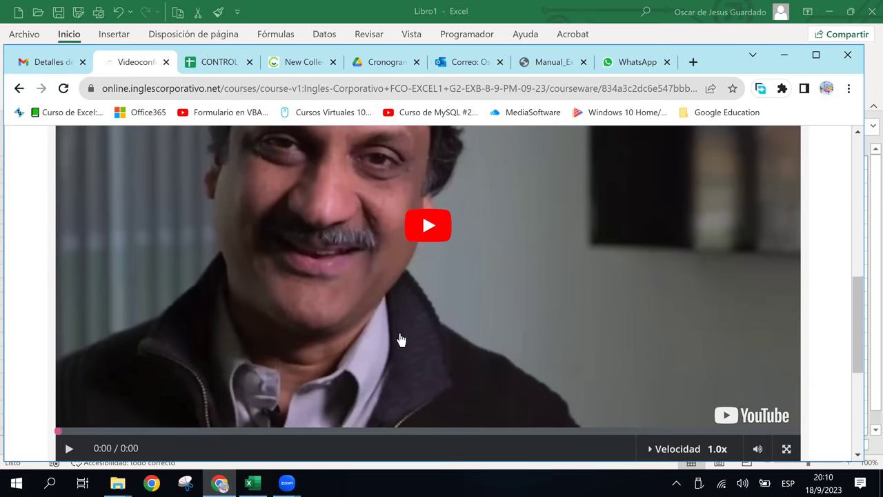
scroll(400, 338, down, 4)
click(466, 289)
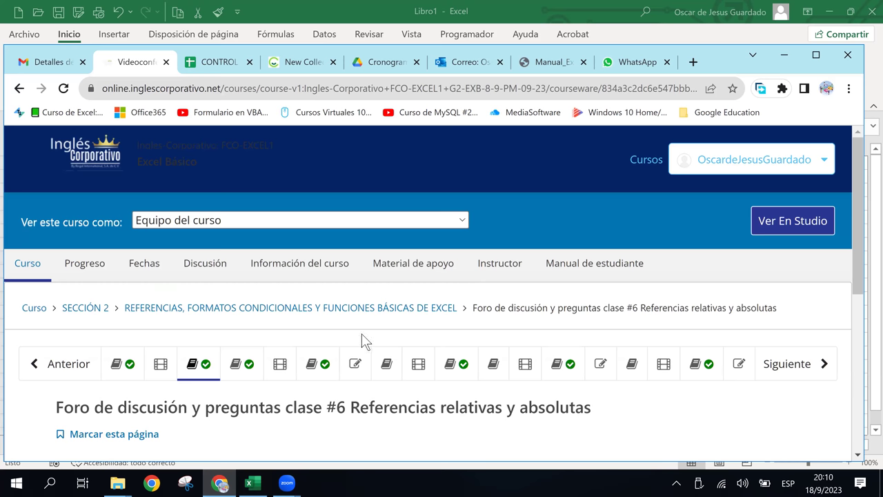
scroll(359, 342, down, 4)
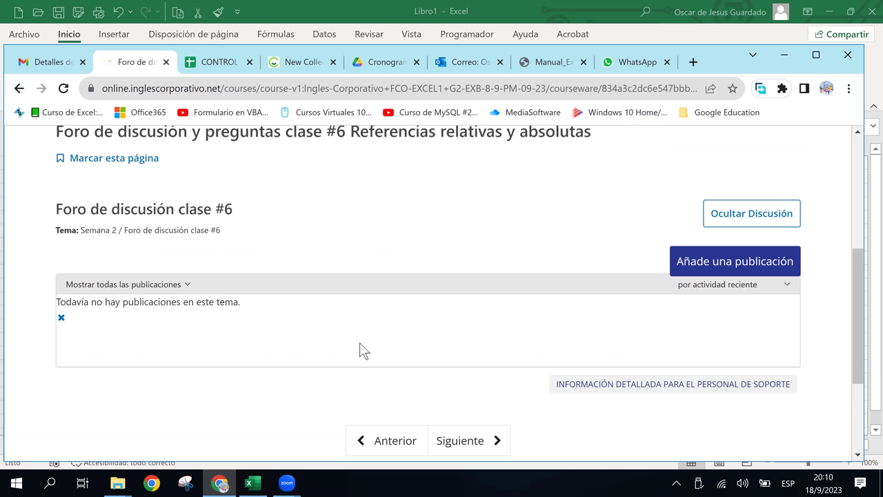
click(473, 447)
scroll(415, 404, down, 2)
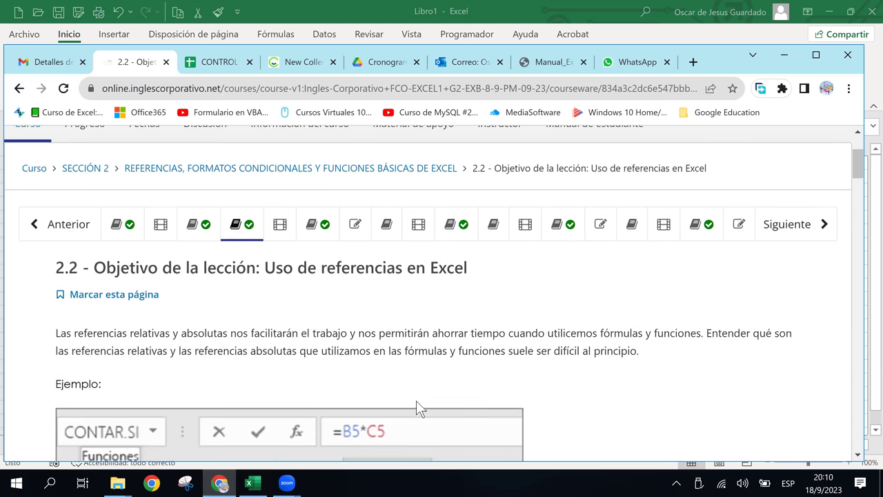
Scroll through the Producto/Cantidad/Precio =B5*C5 example, then bring Libro1 back to the front
scroll(417, 401, down, 2)
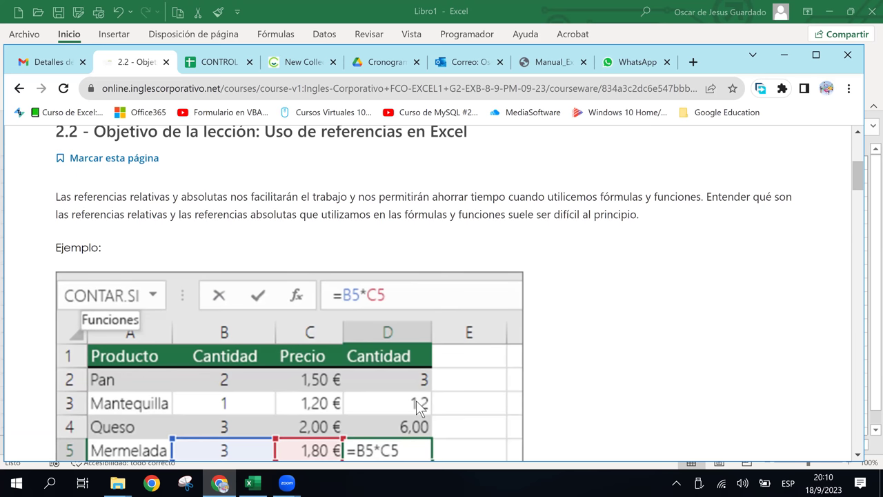
scroll(416, 404, up, 1)
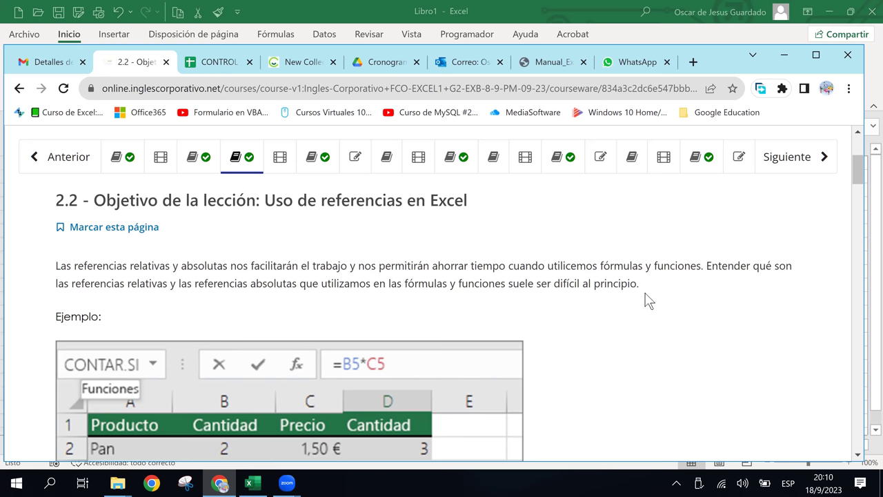
scroll(302, 295, down, 3)
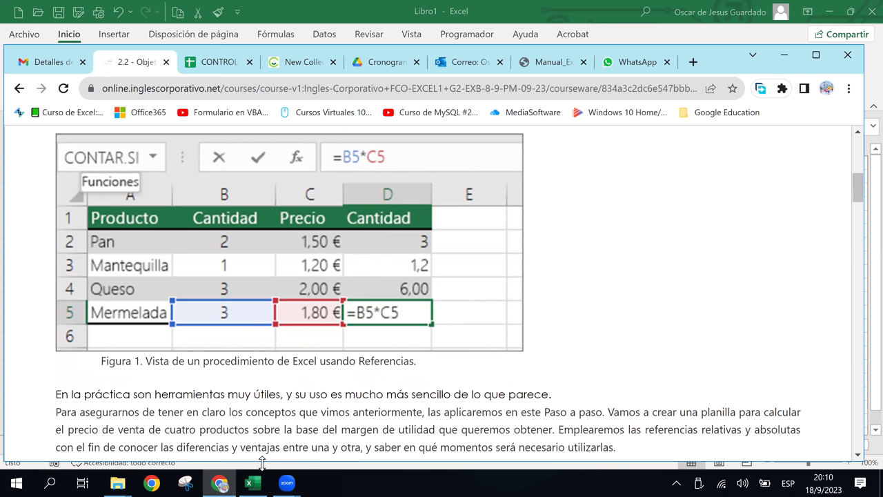
click(253, 482)
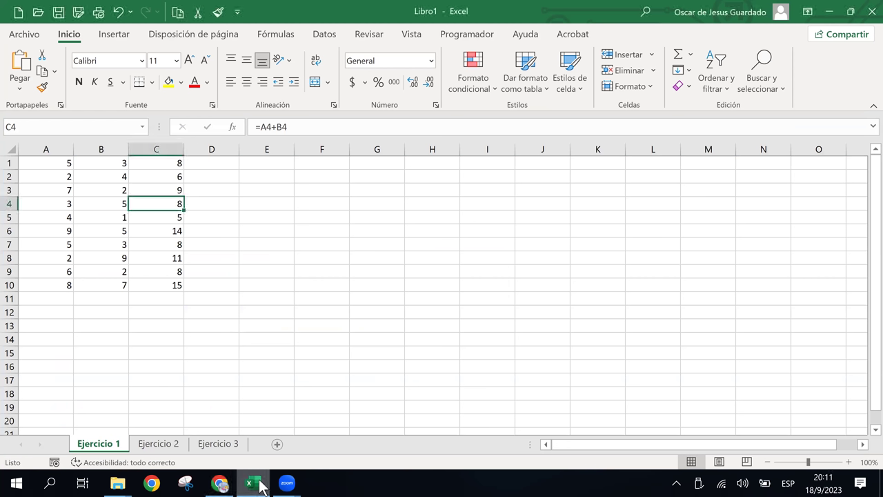
Open the Ejercicio 2 sheet and click through its Producto–Total table, selecting D1, D2, then D4
click(158, 445)
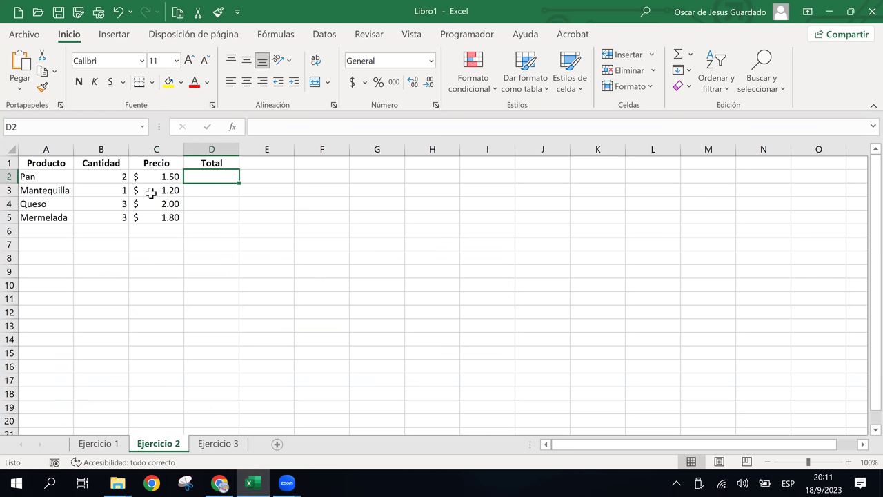
click(216, 217)
click(110, 190)
click(39, 201)
click(156, 271)
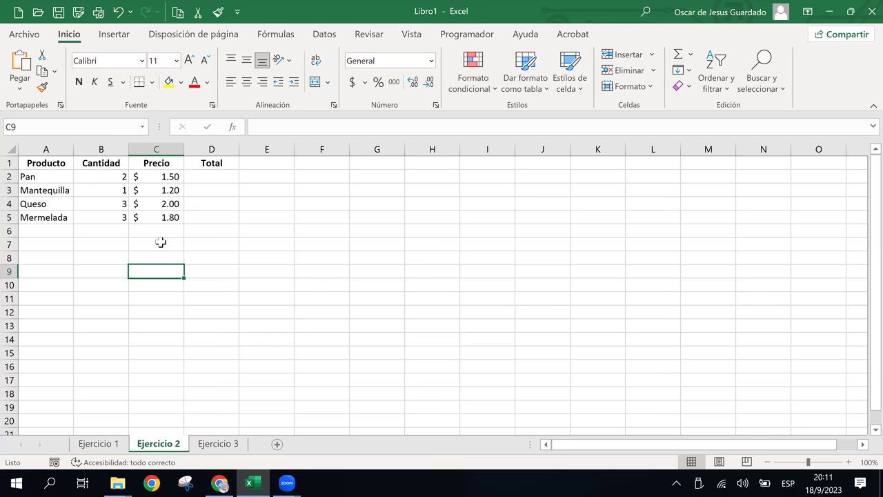
drag(200, 180, 207, 168)
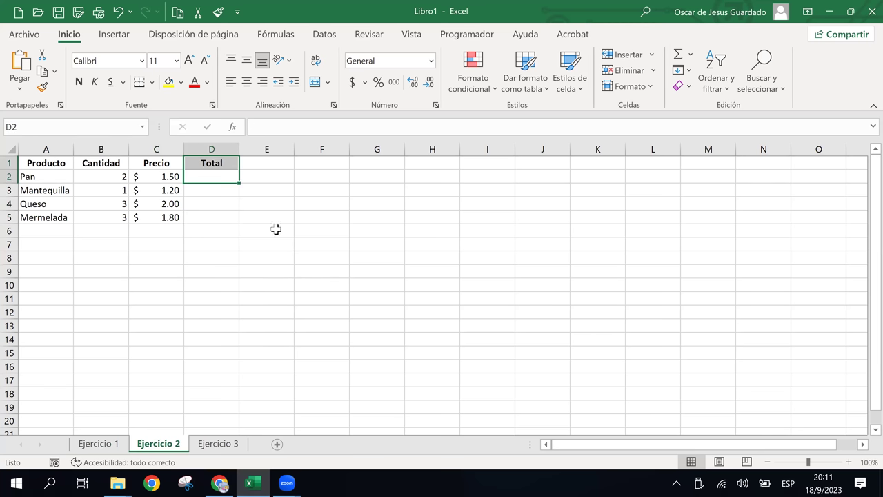
click(204, 168)
click(202, 174)
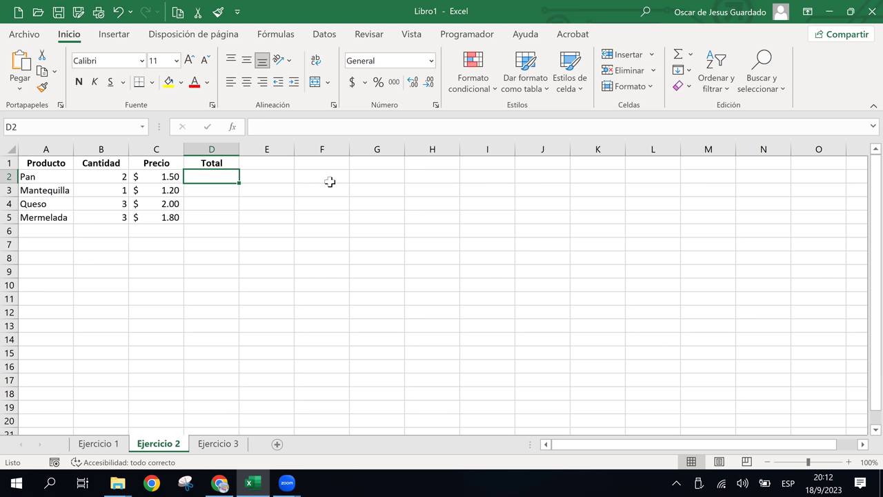
click(211, 201)
click(212, 177)
click(219, 485)
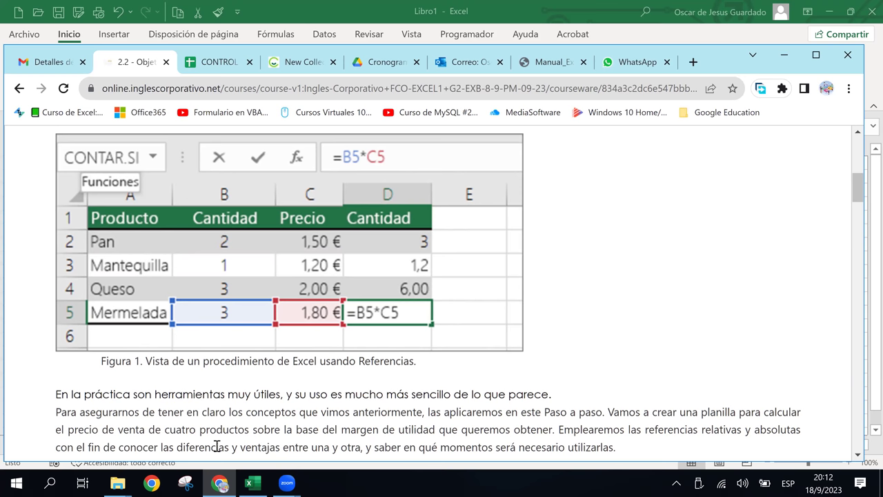
scroll(235, 445, down, 1)
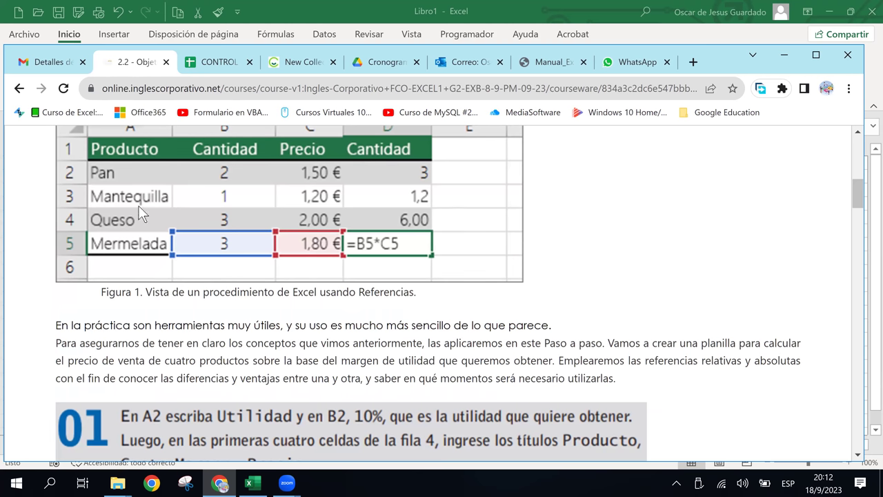
click(252, 484)
Enter the Total formula =B2*C2 in D2 using arrow-key references
click(211, 180)
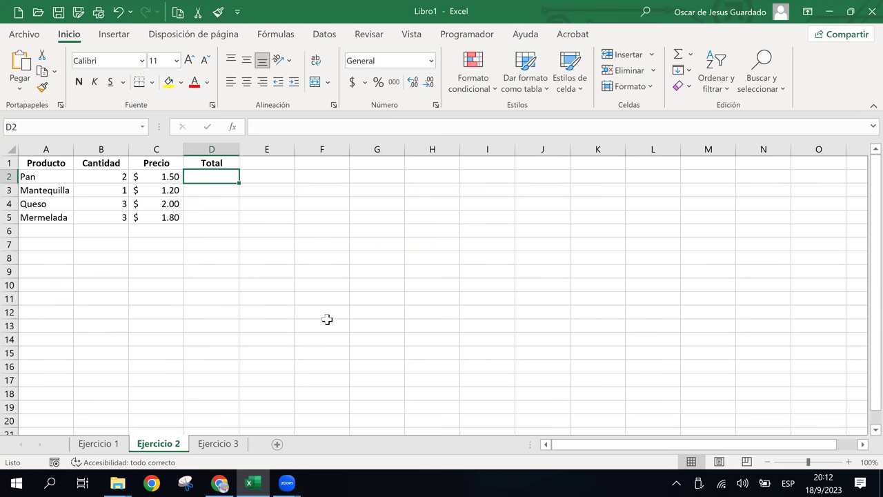
text(=)
key(Left)
key(Left)
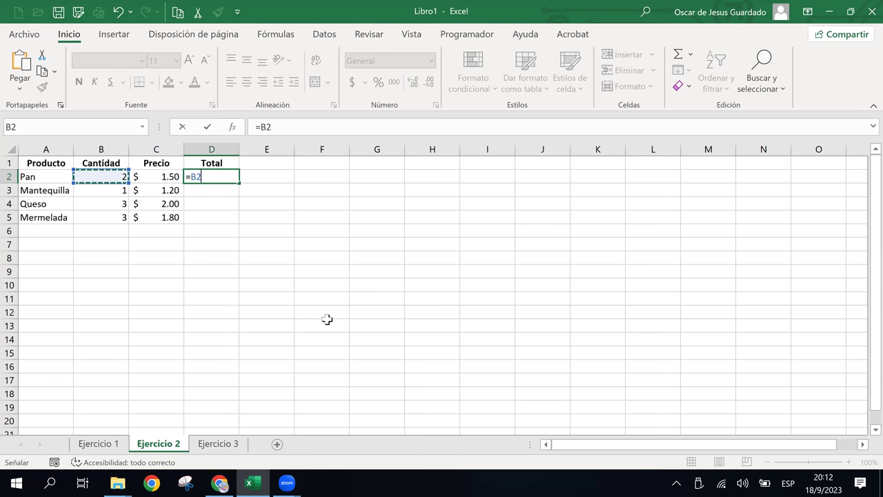
text(*)
key(Left)
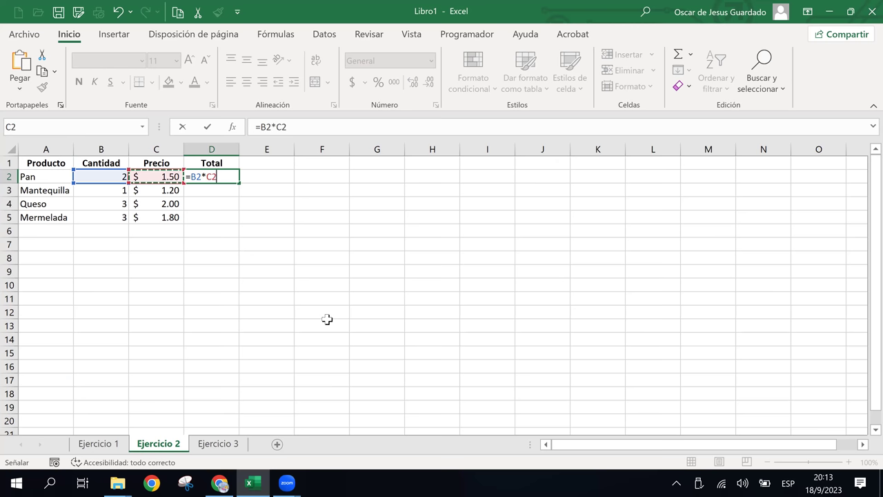
key(Return)
Fill the Total formula down to D5 (3.00, 1.20, 6.00, 5.40), check each cell, then show Ejercicio 1
click(224, 177)
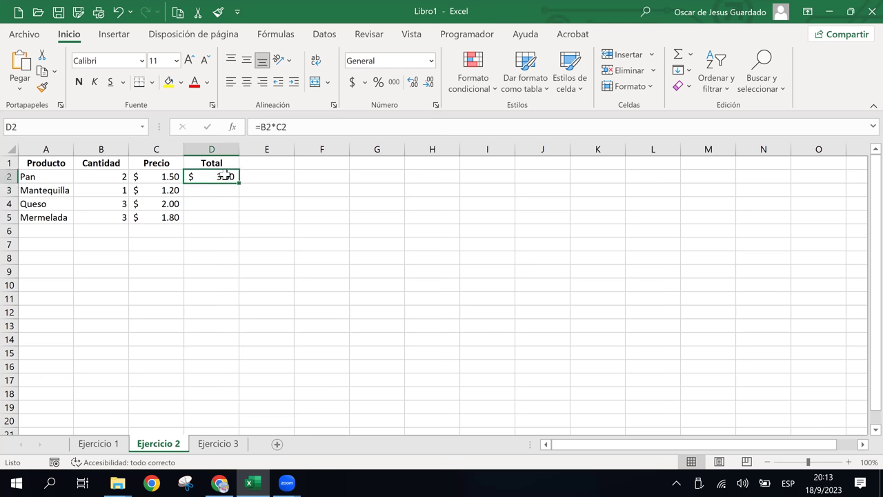
drag(238, 184, 240, 217)
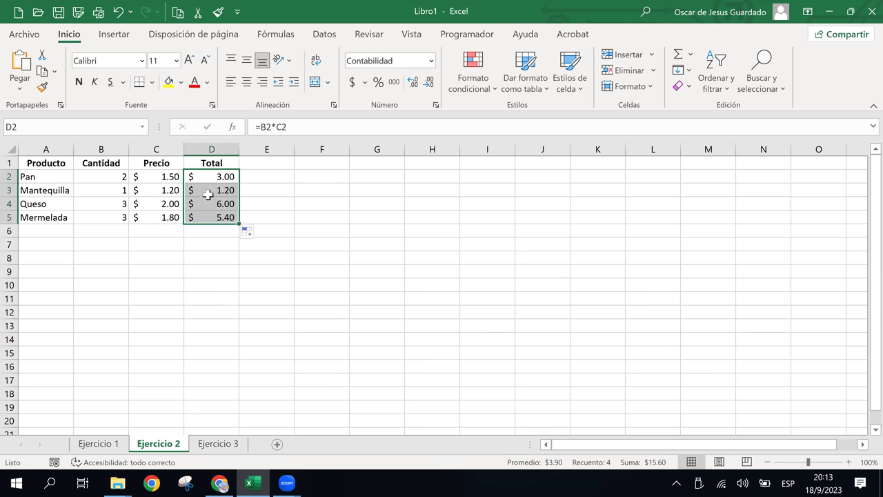
click(207, 190)
click(219, 176)
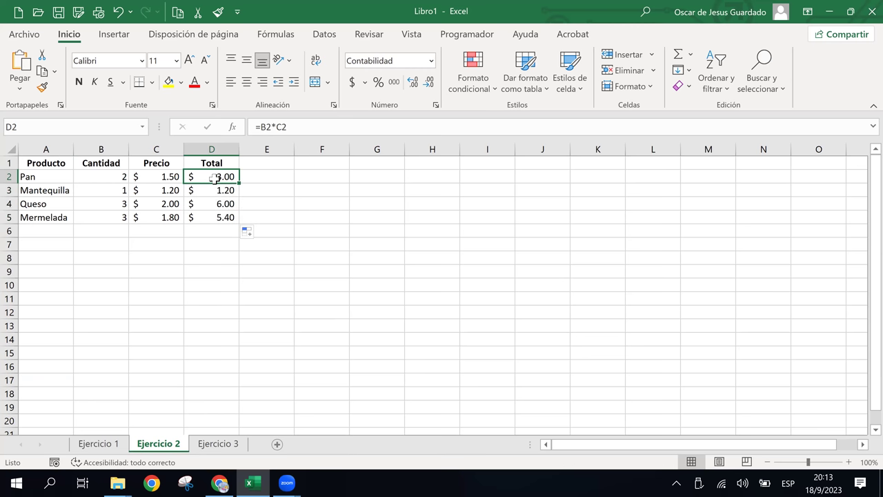
click(206, 203)
click(205, 192)
click(200, 175)
click(195, 203)
click(196, 192)
click(201, 176)
click(192, 218)
click(218, 177)
click(105, 445)
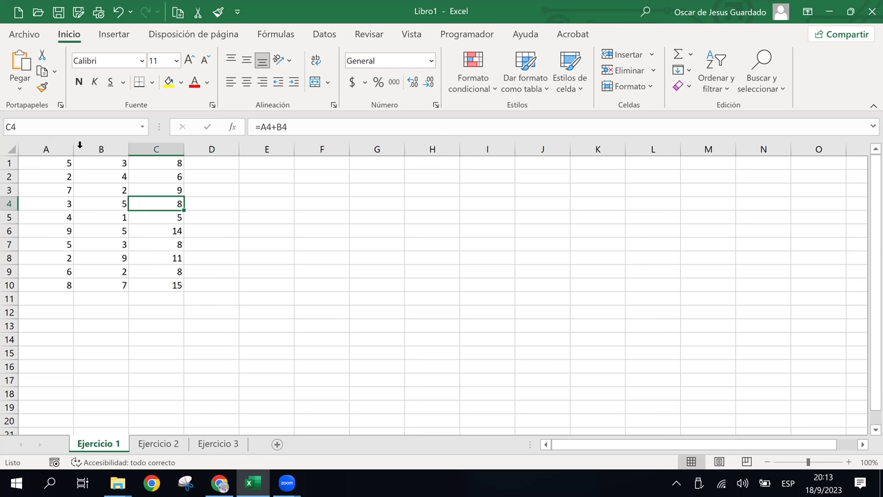
Back on Ejercicio 2, review D2's =B2*C2 formula unchanged and check D3's =B3*C3
click(158, 443)
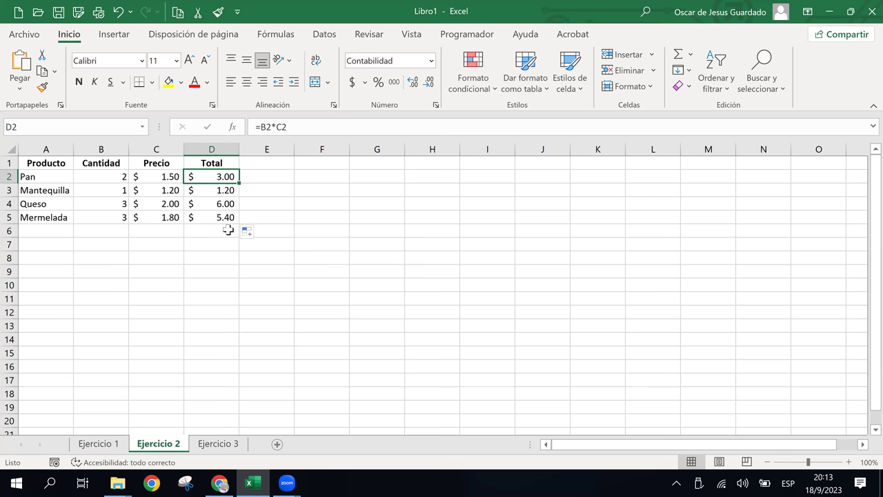
double_click(213, 177)
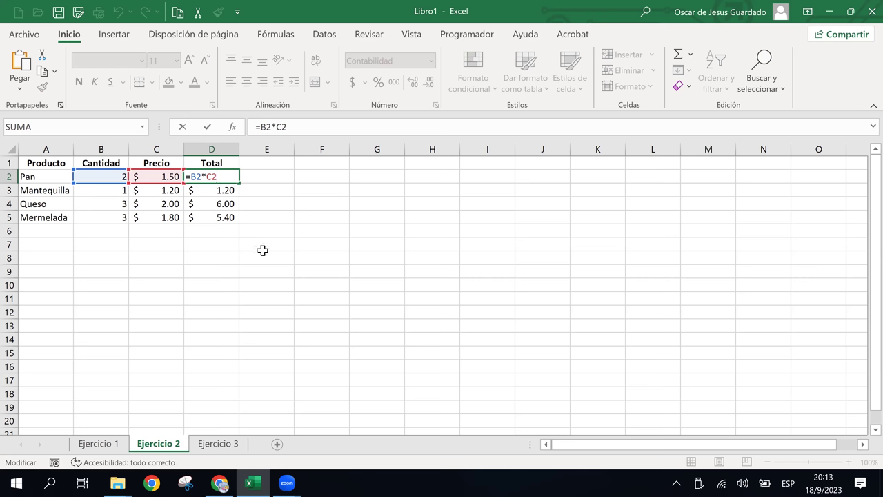
key(Return)
drag(243, 191, 207, 190)
click(201, 235)
click(207, 190)
click(210, 244)
click(219, 189)
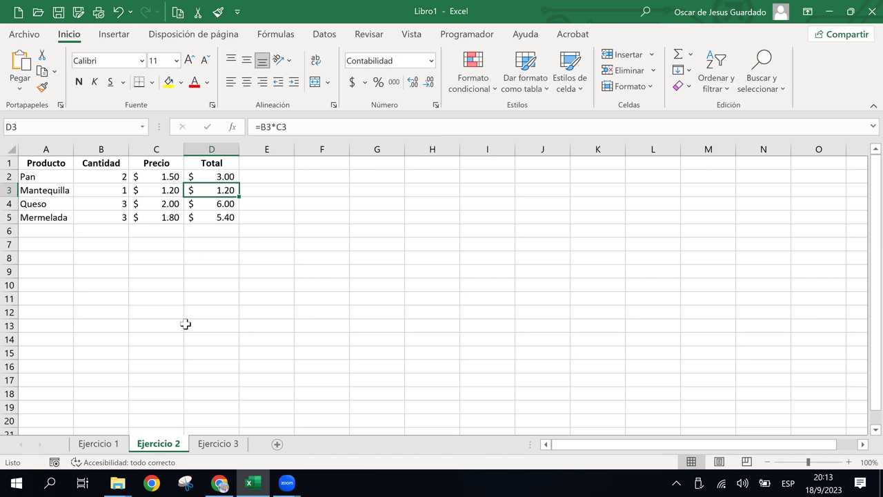
click(218, 483)
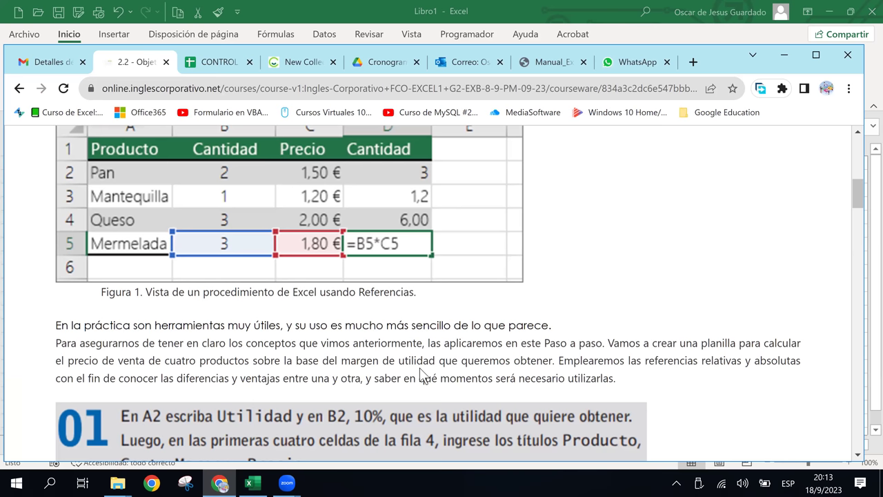
scroll(428, 375, down, 1)
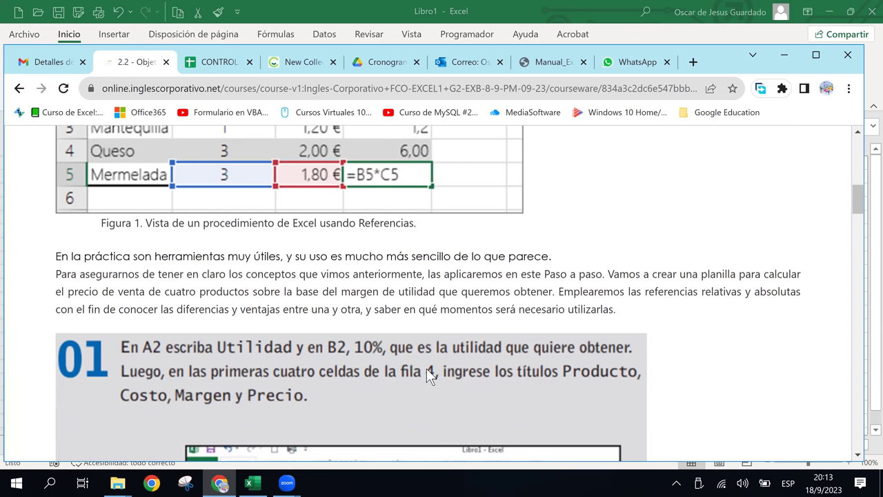
scroll(428, 375, down, 1)
scroll(427, 375, down, 1)
scroll(427, 375, down, 1)
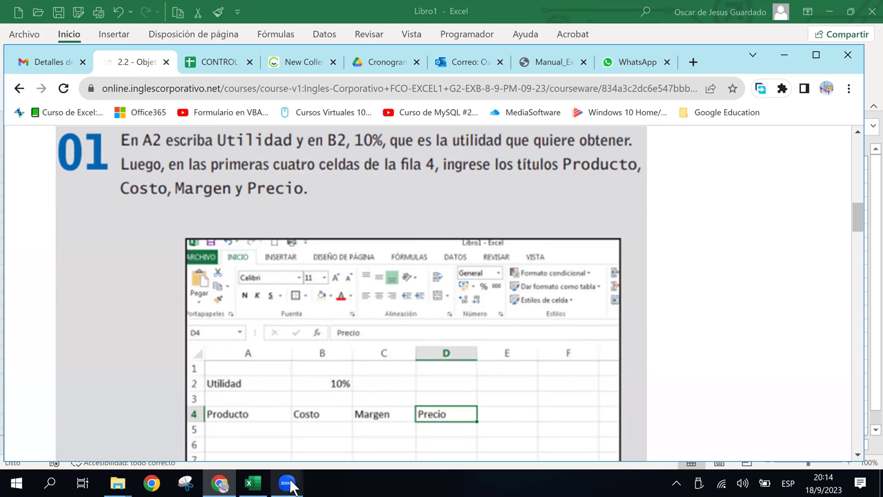
Bring the workbook forward on Ejercicio 3 and look over the Utilidad 10% cell and row 4 headers
click(258, 486)
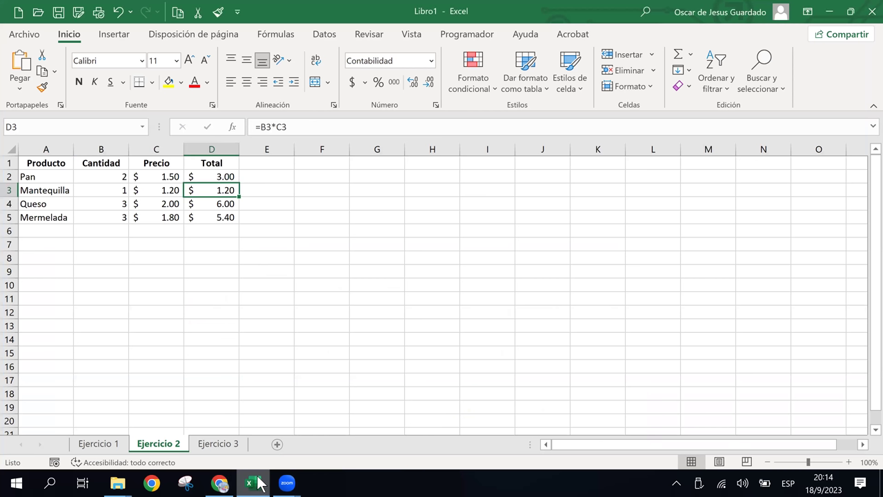
click(230, 445)
click(261, 299)
click(172, 215)
click(96, 179)
drag(40, 177, 77, 181)
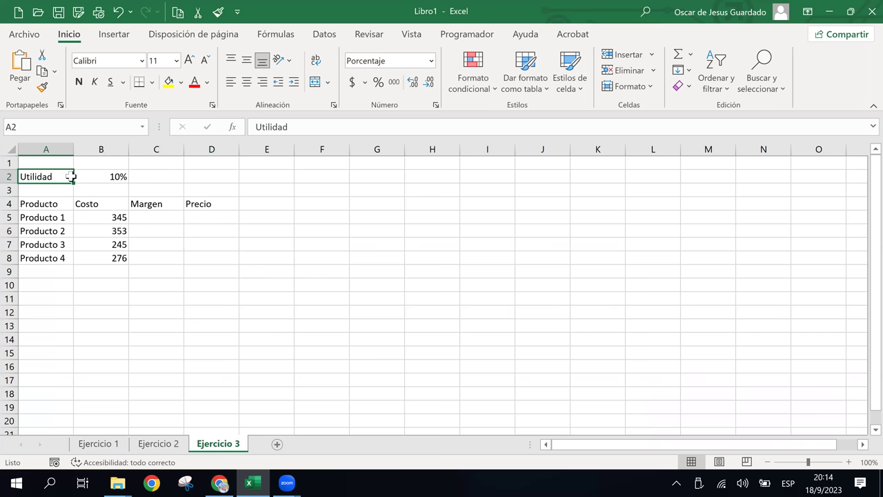
drag(40, 202, 177, 204)
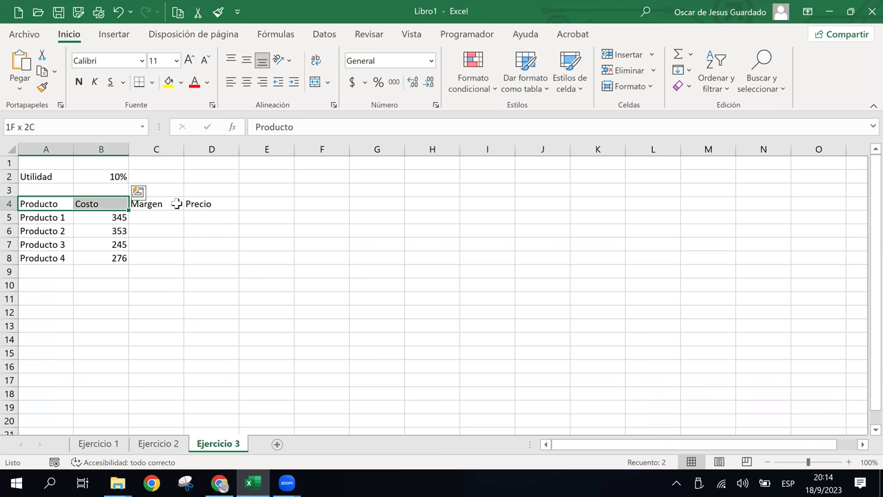
click(173, 261)
click(341, 337)
click(409, 259)
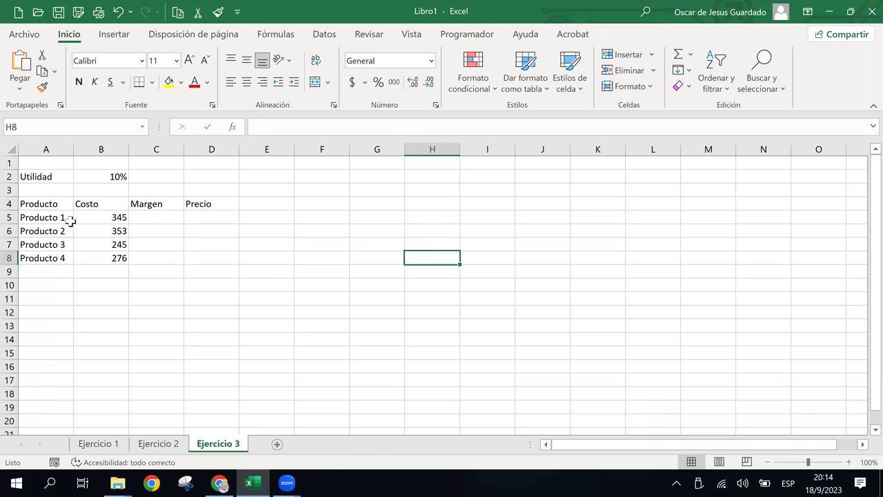
Format the Costo values B5:B8 as accounting currency ($345.00–$276.00)
drag(87, 217, 92, 261)
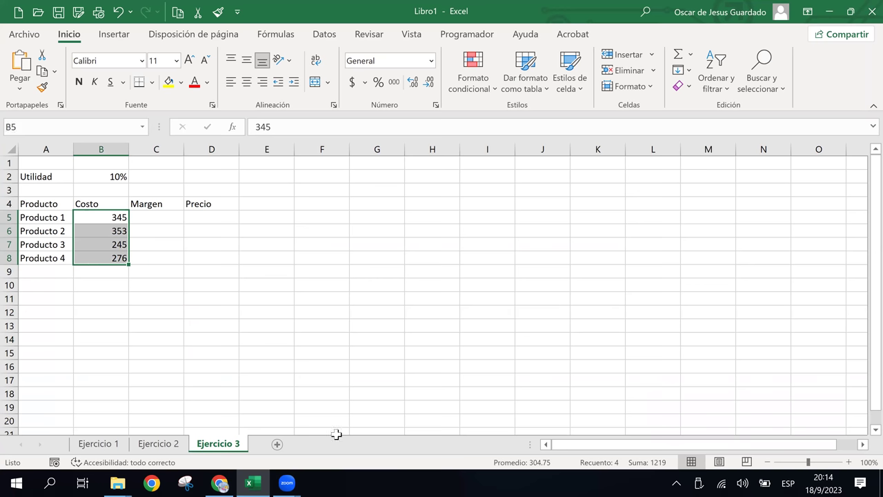
click(354, 85)
click(511, 231)
click(283, 215)
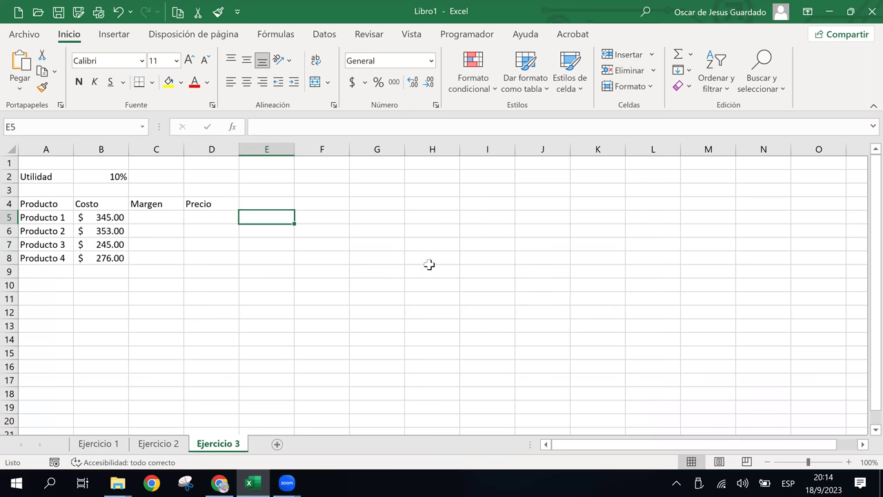
click(353, 218)
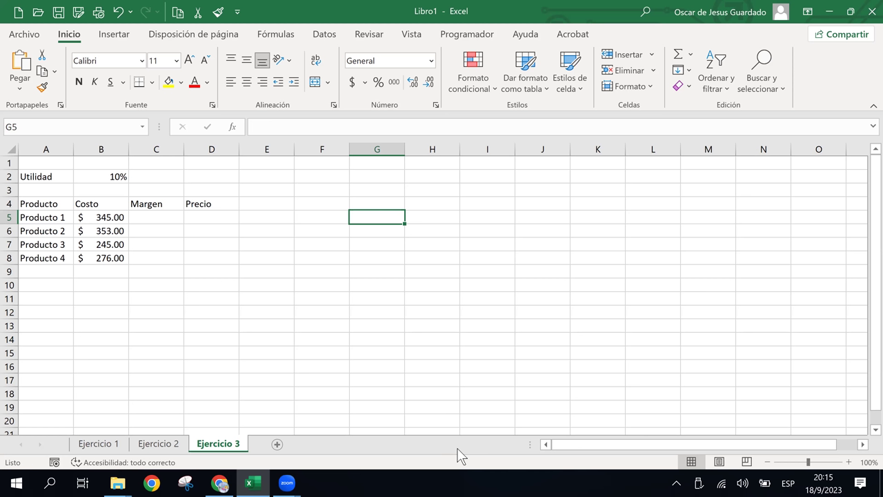
Make the A4:D4 headers Producto, Costo, Margen and Precio bold and centred
mouse_move(41, 201)
mouse_down()
mouse_move(174, 211)
mouse_move(194, 202)
mouse_up()
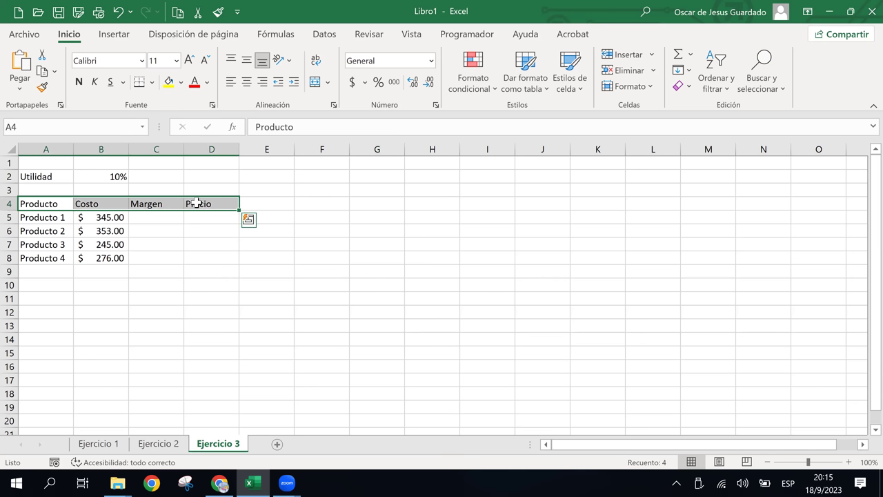
click(79, 82)
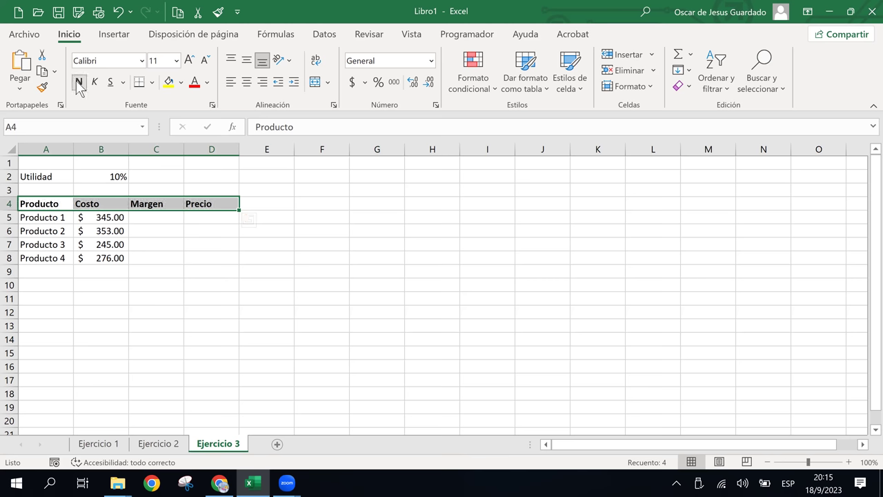
click(150, 204)
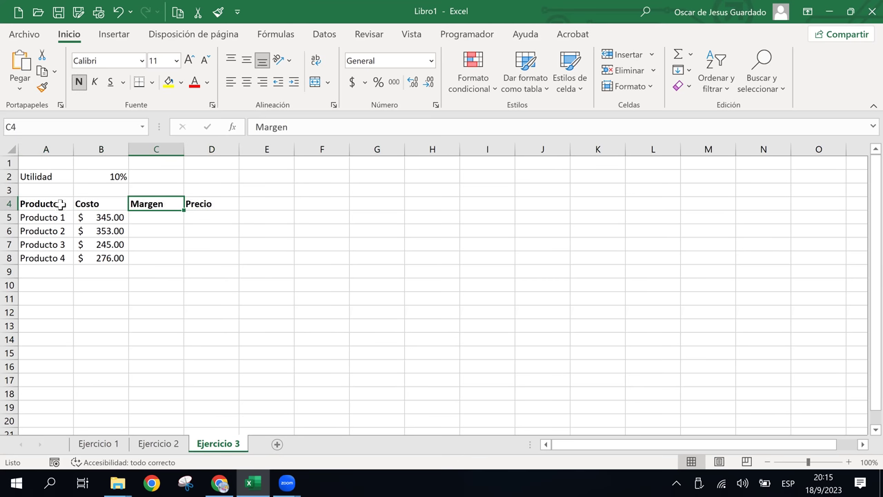
mouse_move(59, 201)
mouse_down()
mouse_move(187, 192)
mouse_move(211, 201)
mouse_up()
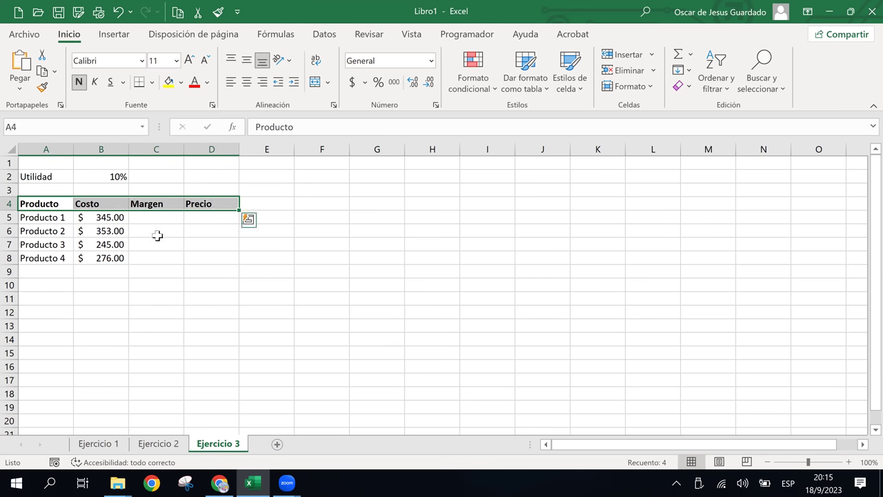
click(246, 82)
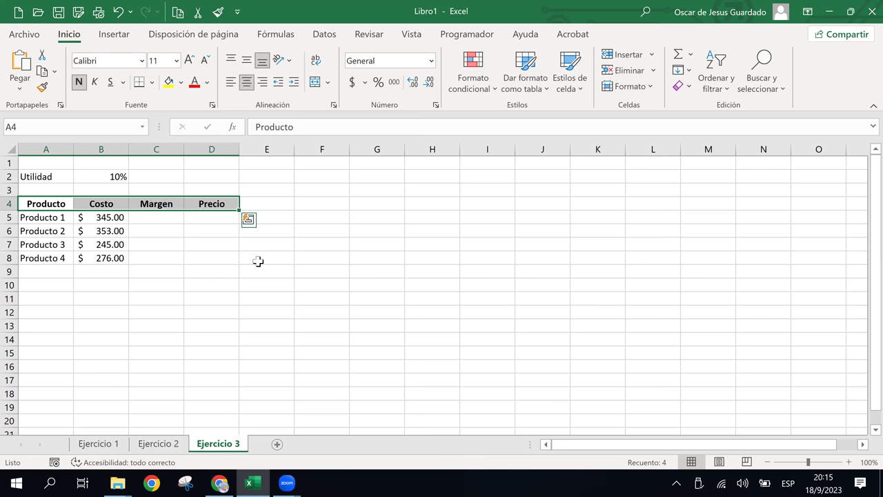
Select C5 for the first Margen formula and bring the Excel workbook back into focus
click(188, 230)
click(170, 246)
click(152, 227)
click(151, 216)
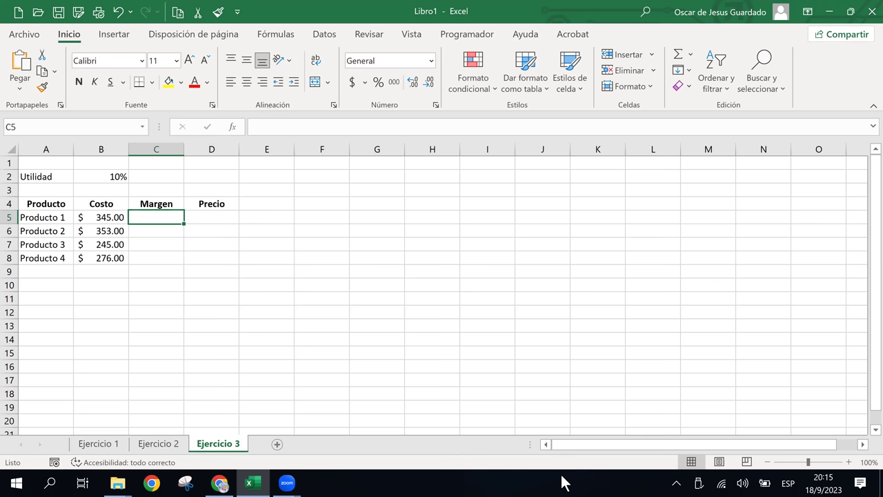
mouse_move(219, 481)
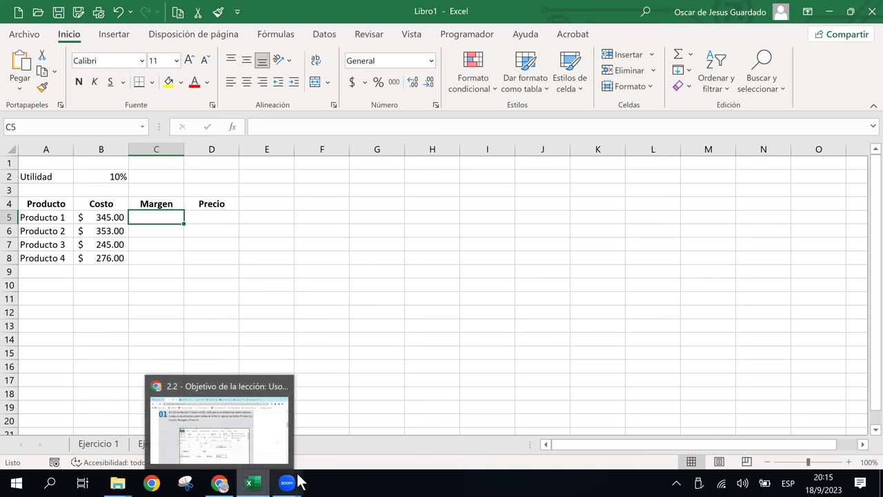
click(288, 481)
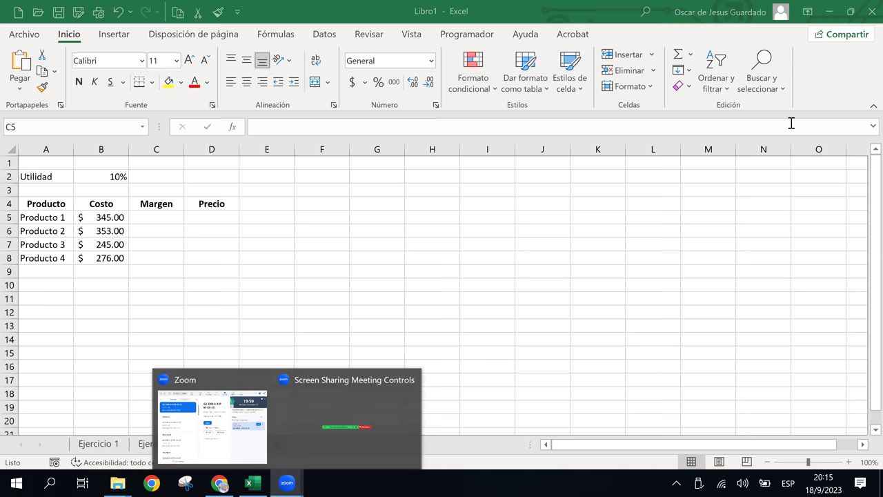
click(366, 486)
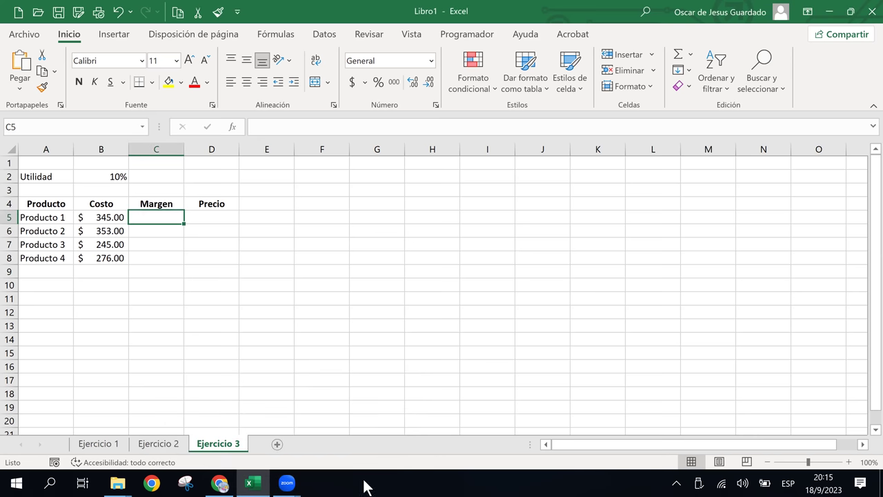
click(221, 484)
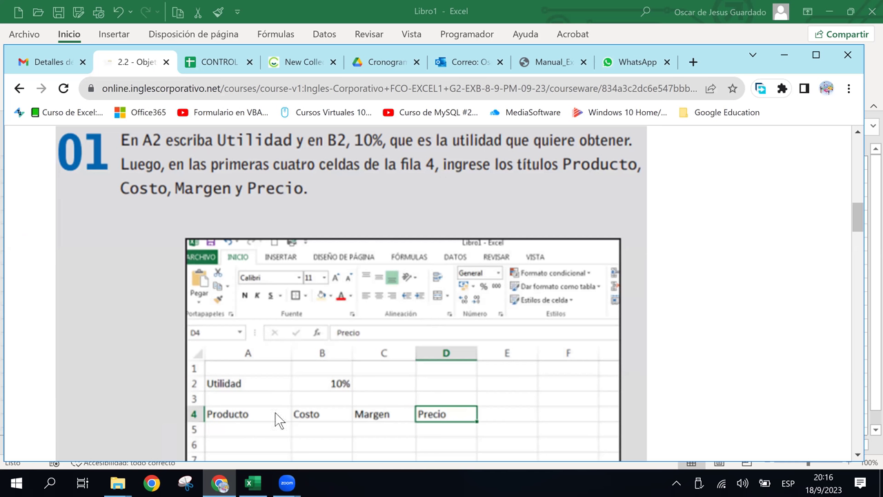
scroll(443, 374, down, 1)
scroll(443, 374, down, 1)
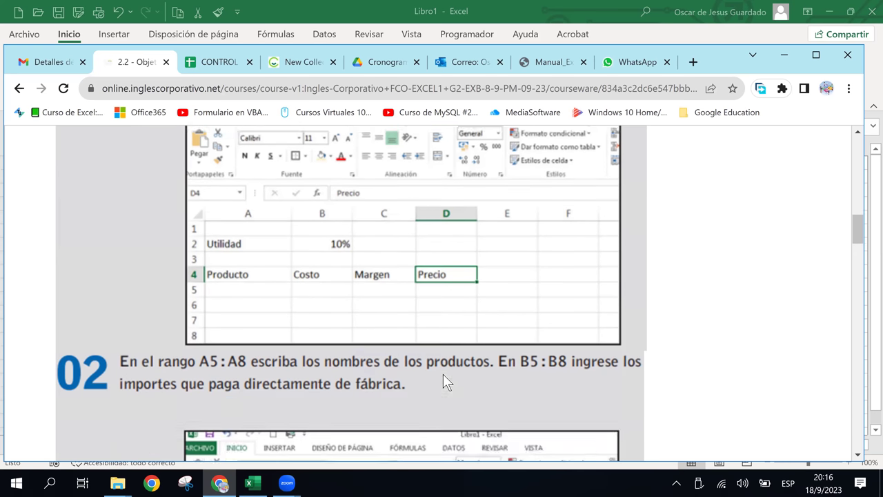
scroll(443, 374, down, 2)
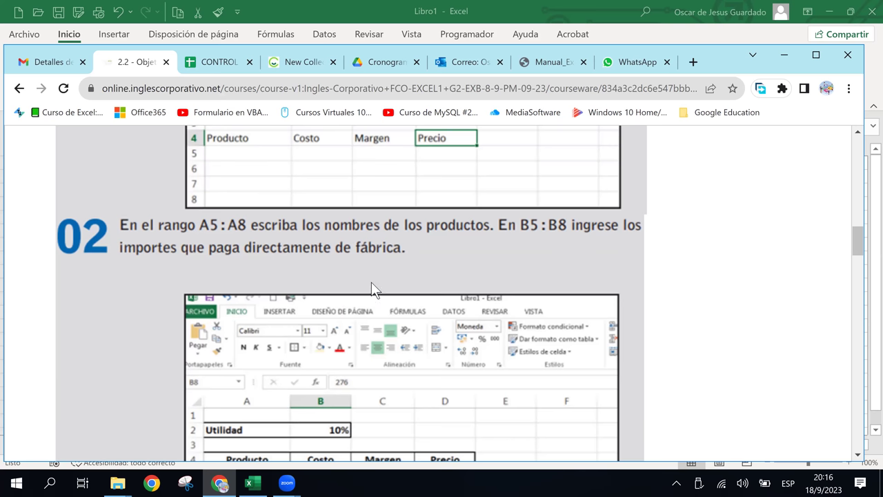
scroll(371, 282, down, 2)
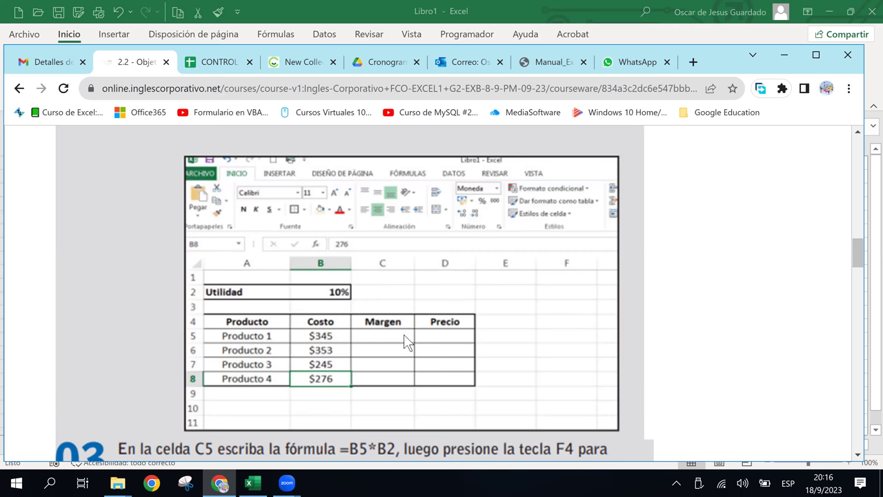
scroll(341, 337, down, 1)
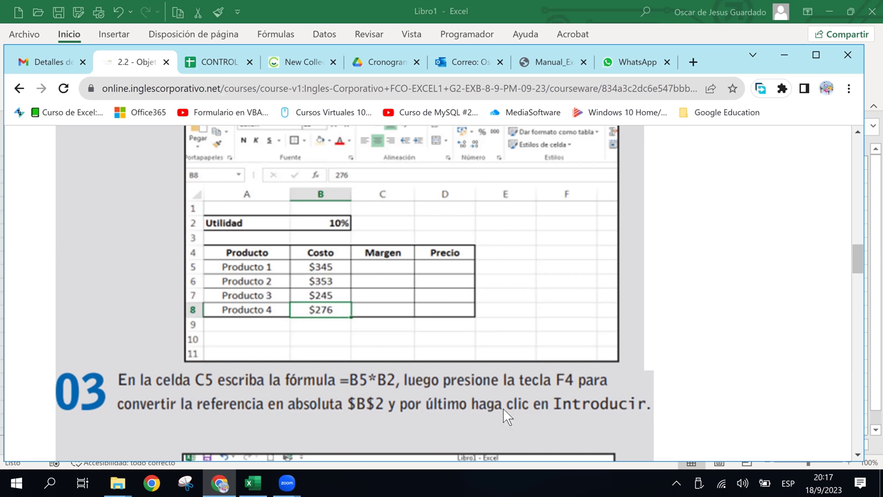
click(251, 485)
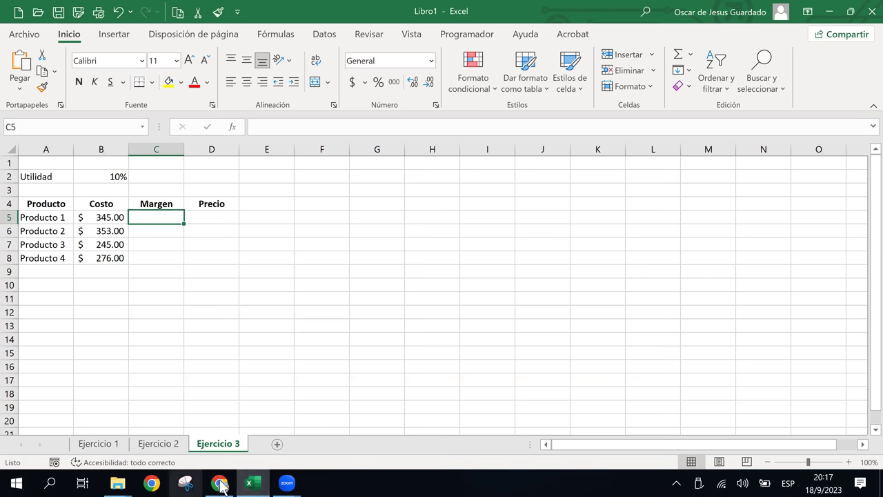
Enter =B5*B2 in C5 and lock B2 as $B$2, giving Producto 1 a Margen of $34.50
mouse_move(220, 485)
text(=)
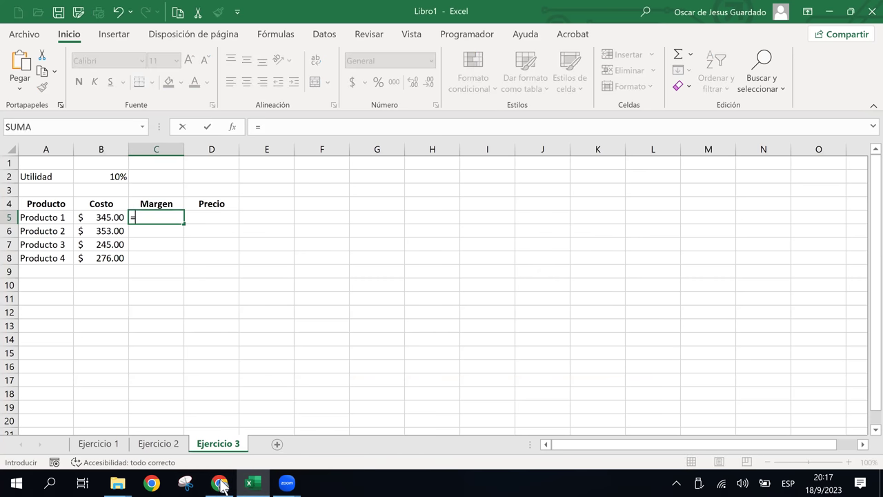
click(109, 220)
text(*)
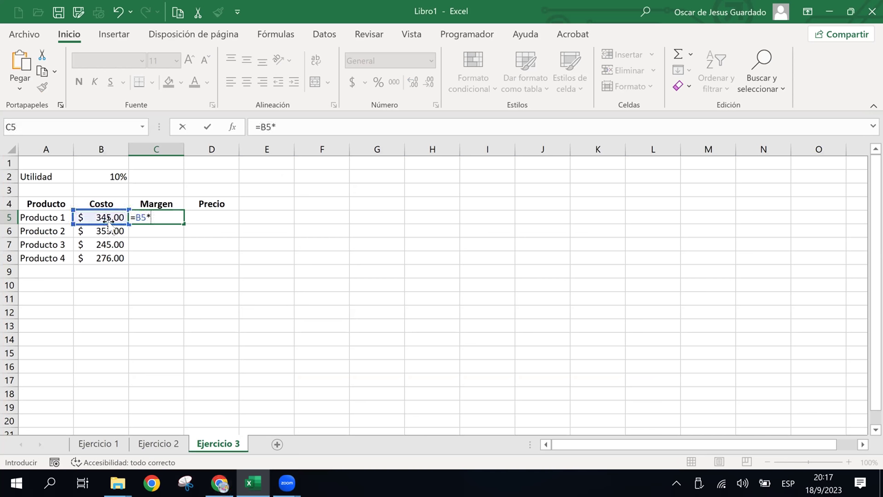
click(103, 175)
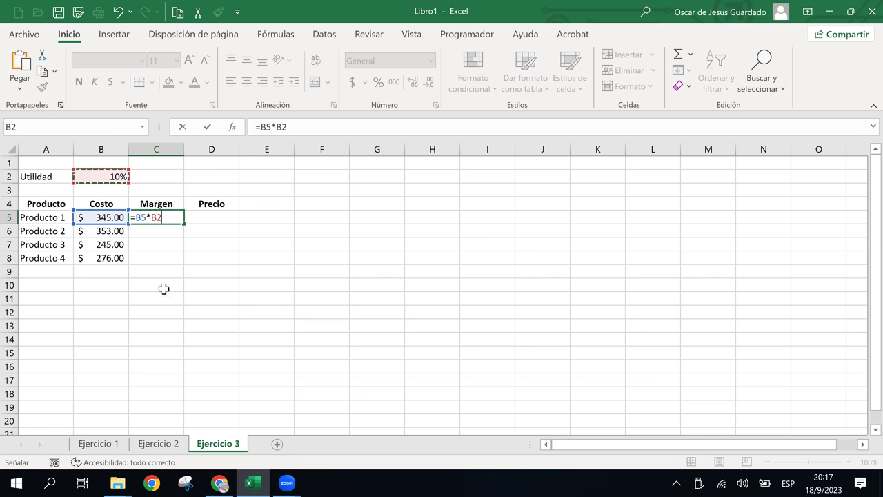
click(156, 217)
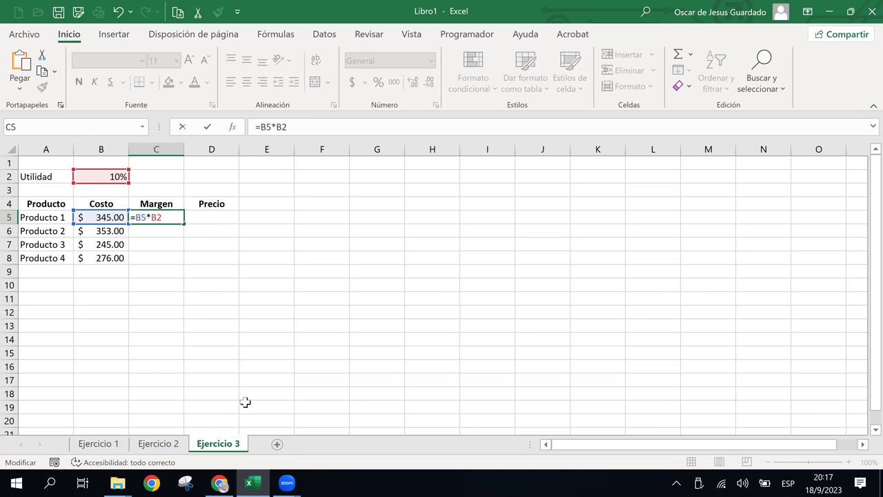
key(F4)
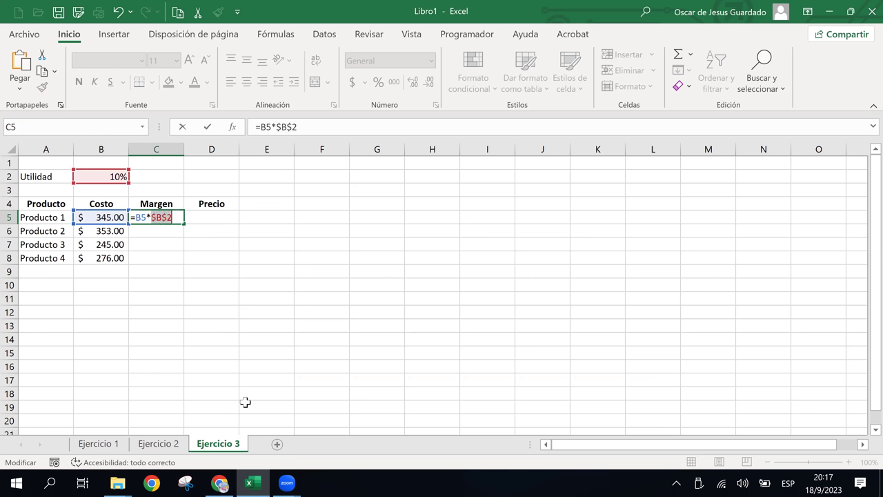
click(175, 218)
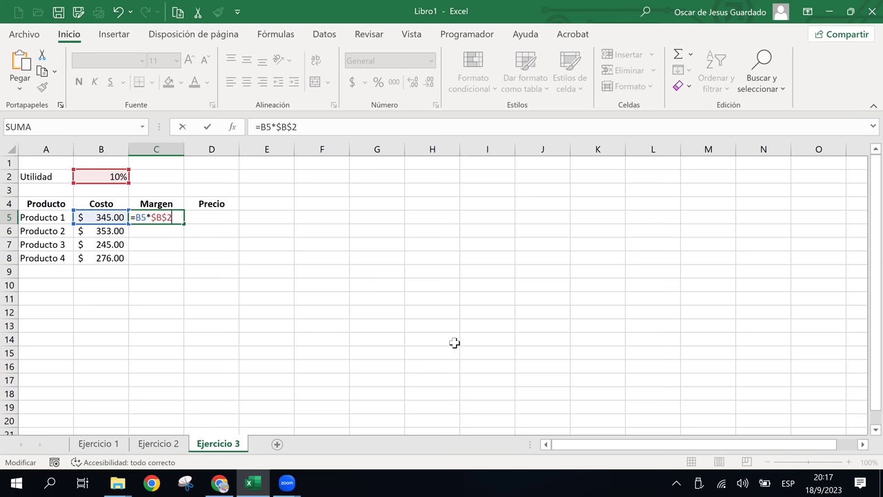
key(Return)
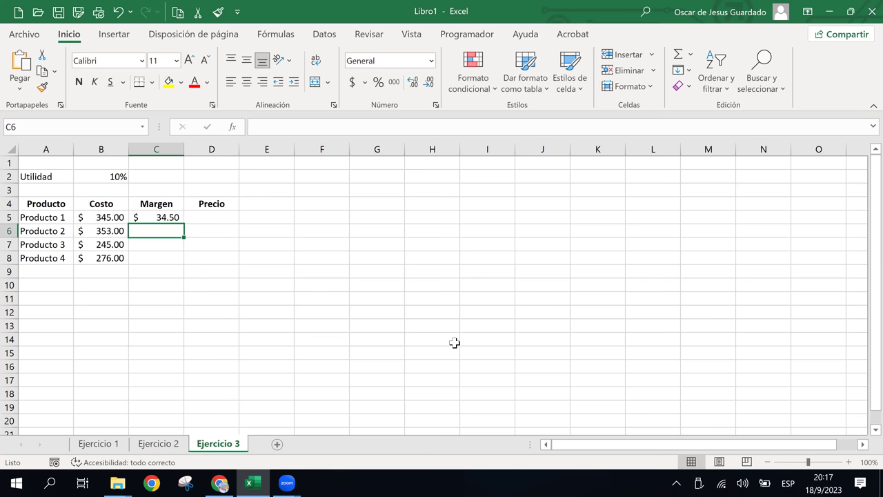
click(222, 483)
scroll(509, 368, down, 4)
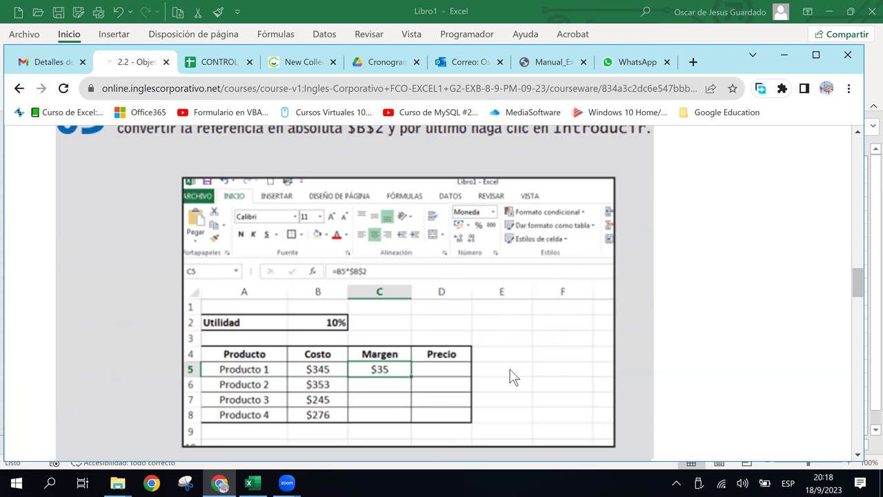
scroll(510, 376, up, 1)
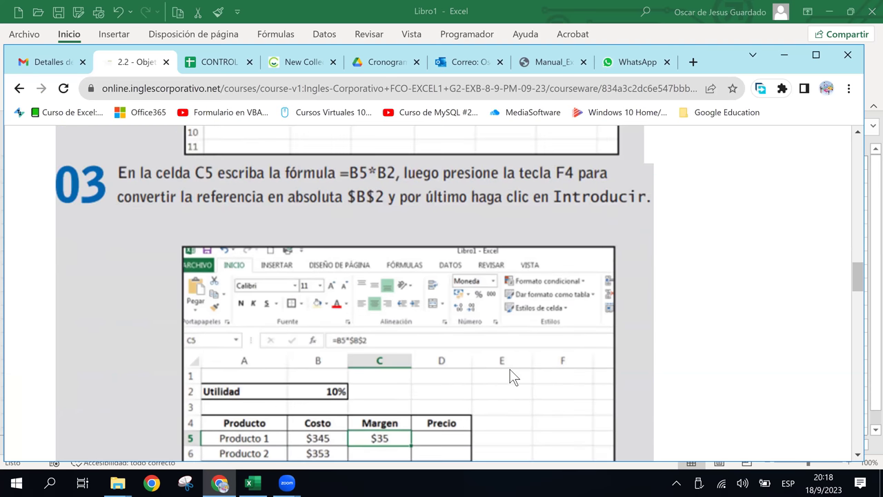
scroll(511, 376, down, 3)
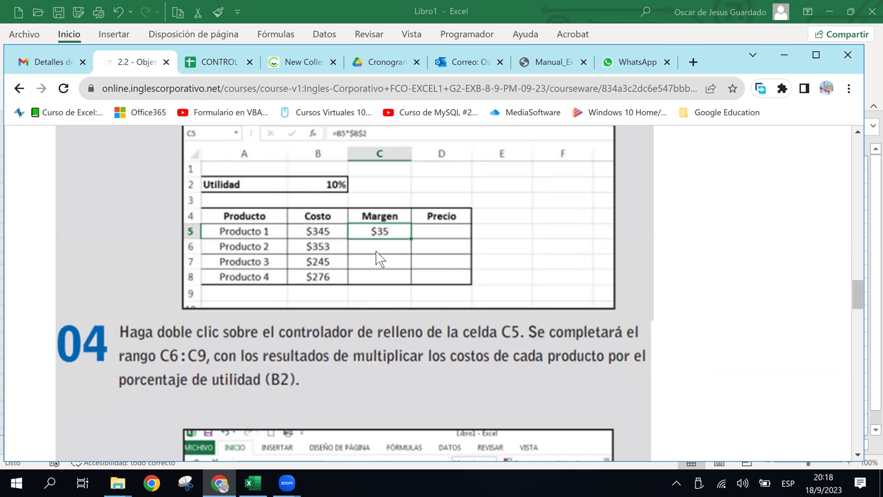
click(253, 482)
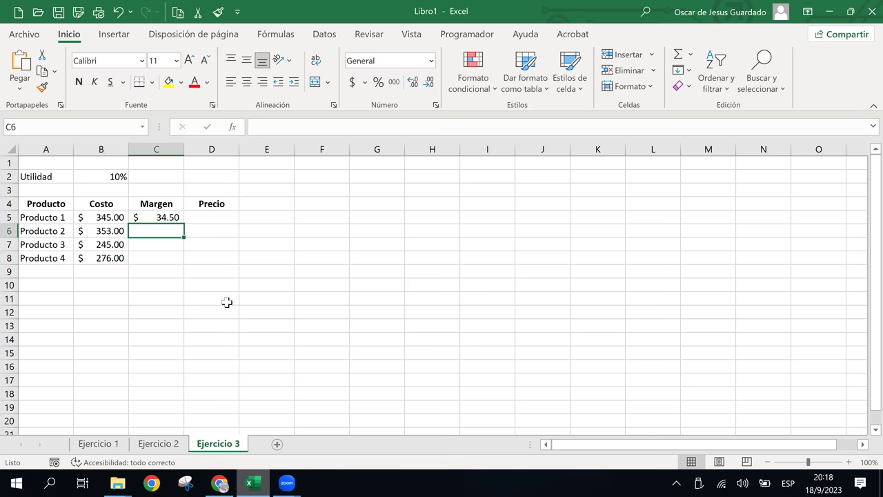
click(168, 218)
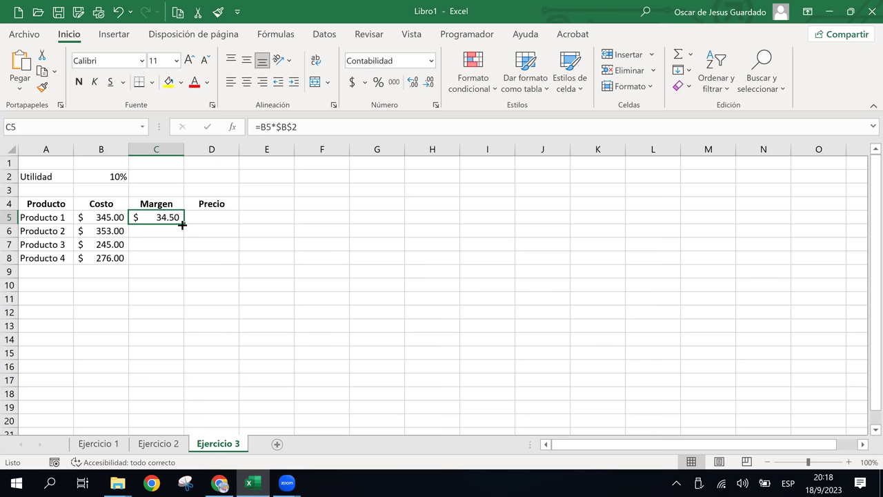
drag(183, 224, 184, 262)
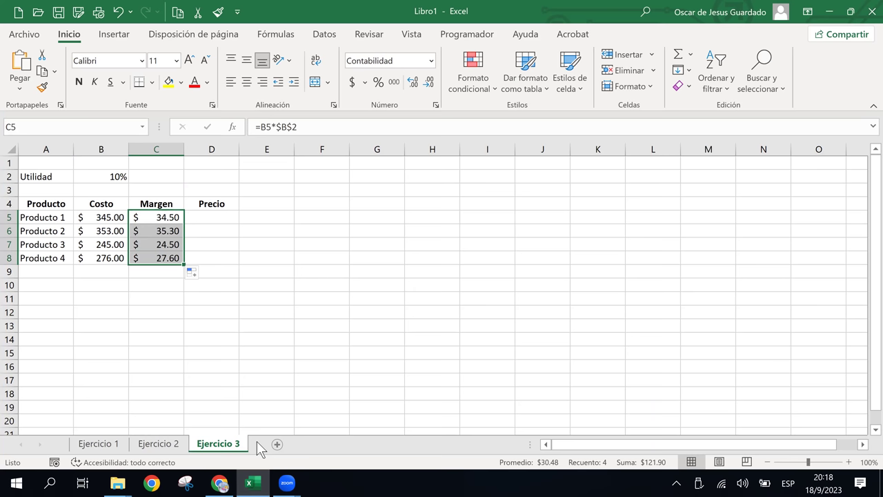
click(172, 217)
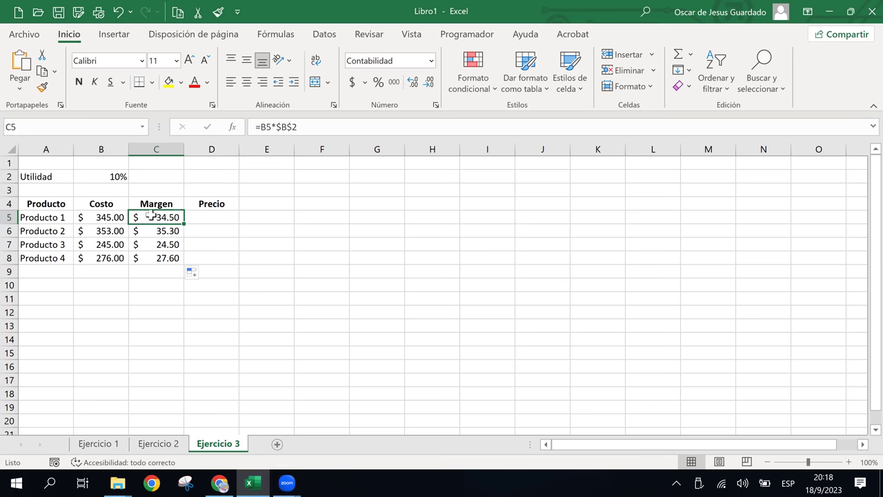
click(292, 128)
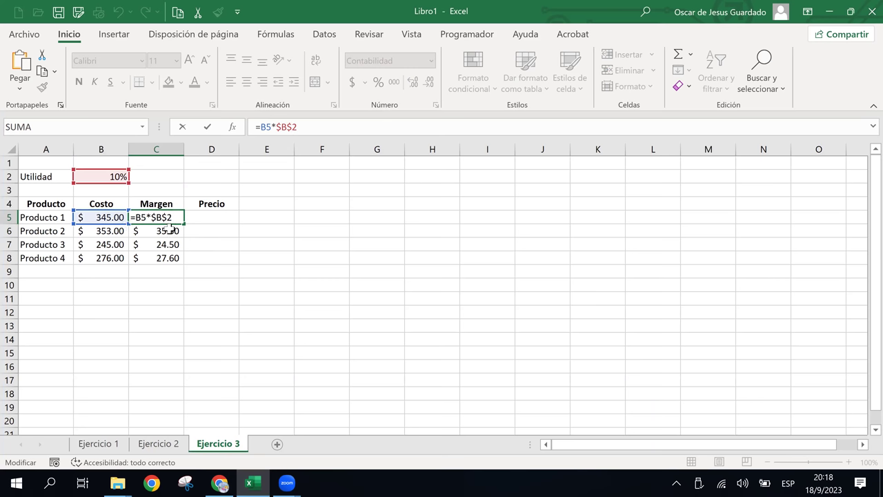
key(ctrl+Return)
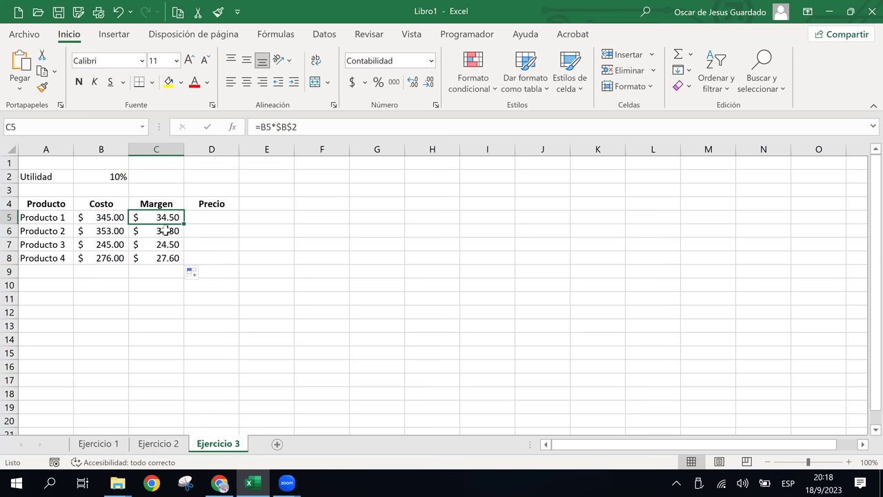
drag(167, 230, 166, 292)
Clear the copied Margen cells and revert C5's formula to the relative =B5*B2
key(Delete)
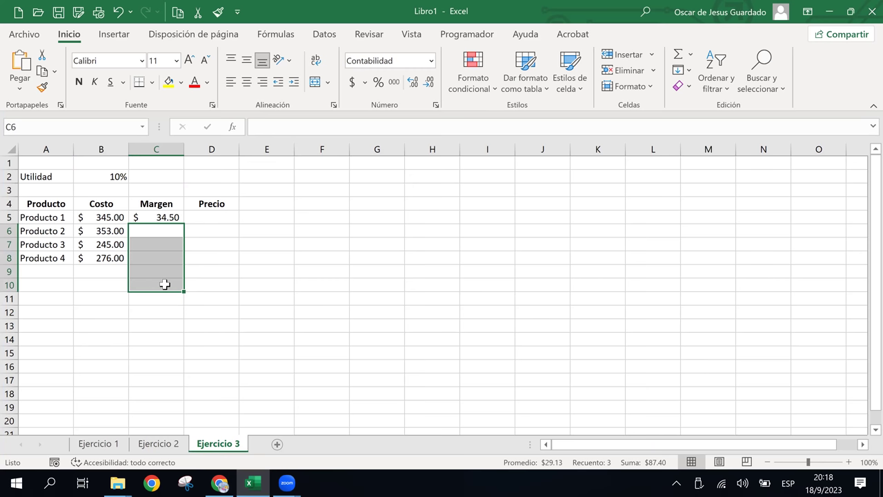
click(158, 216)
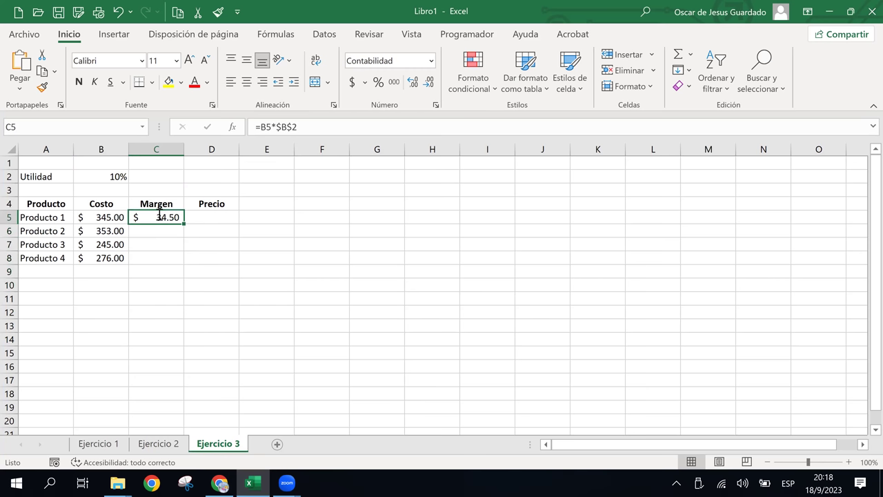
key(F2)
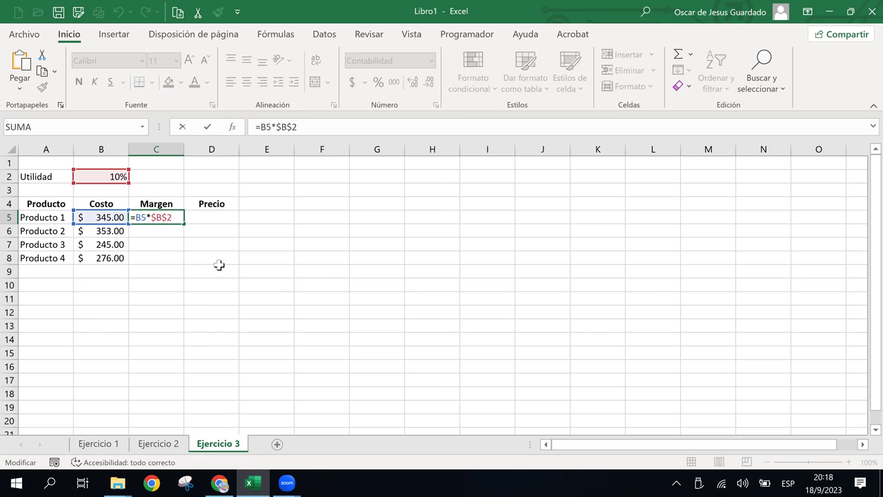
key(F4)
key(F4)
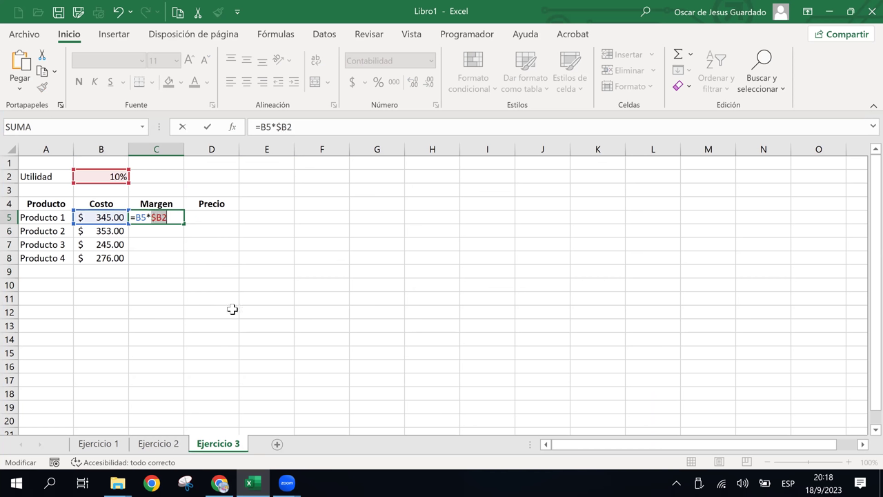
key(F4)
key(Right)
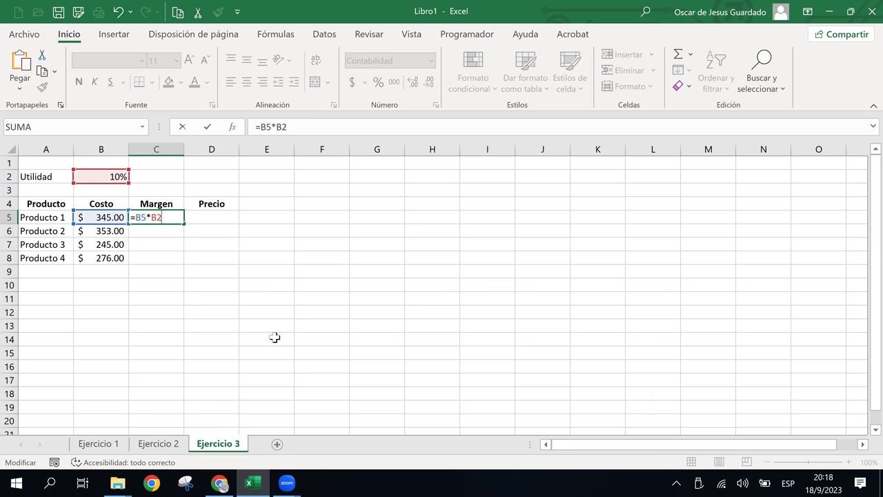
key(Return)
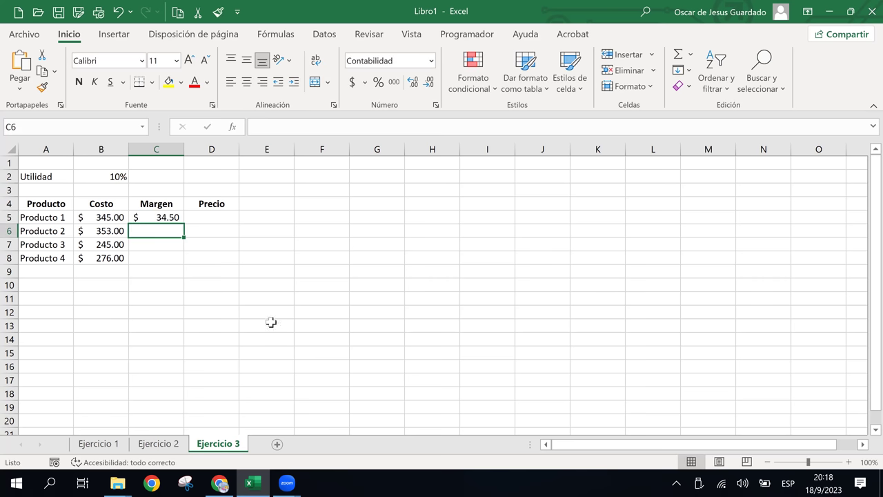
Fill =B5*B2 down C5:C8, producing $34.50, $ -, #¡VALOR! and $95,220.00
click(169, 222)
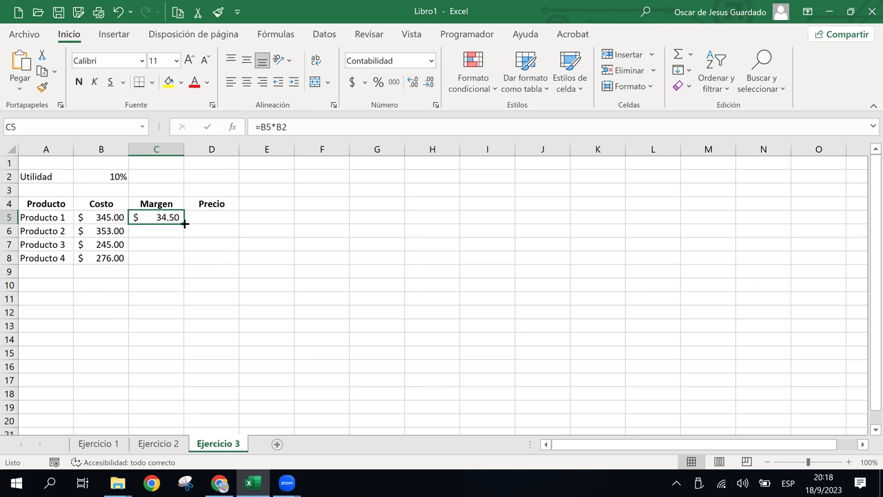
click(117, 178)
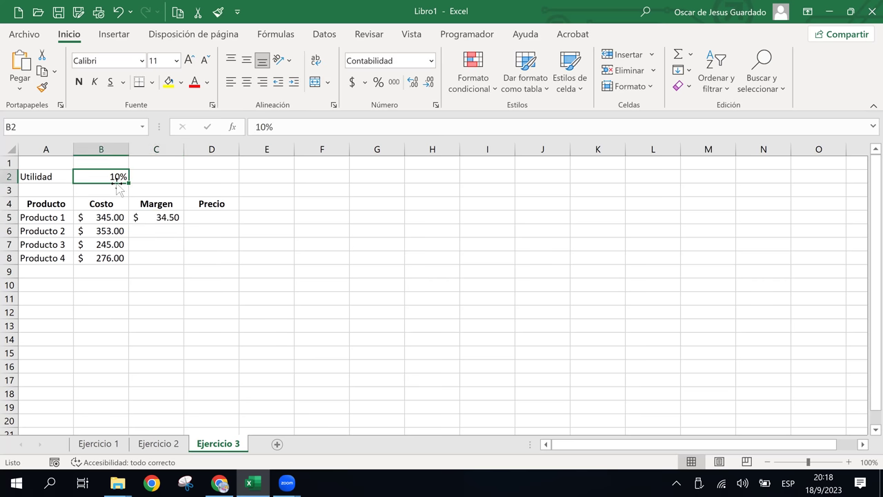
click(117, 189)
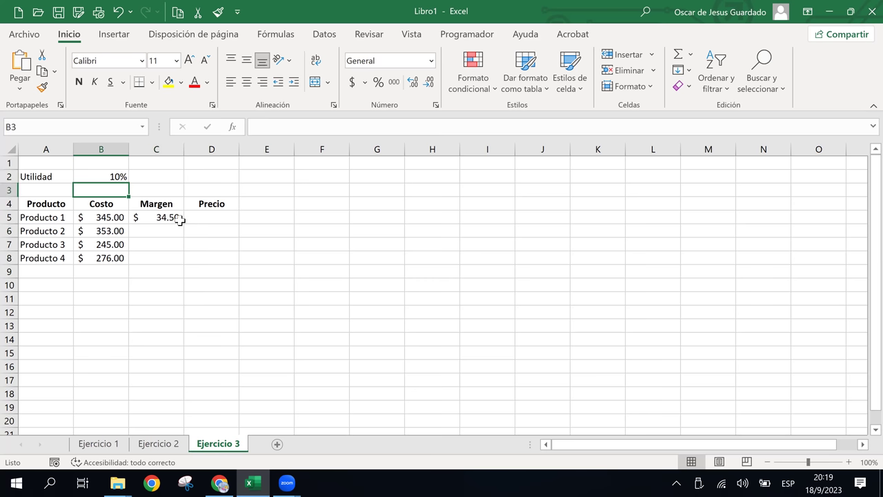
click(180, 219)
drag(184, 224, 178, 260)
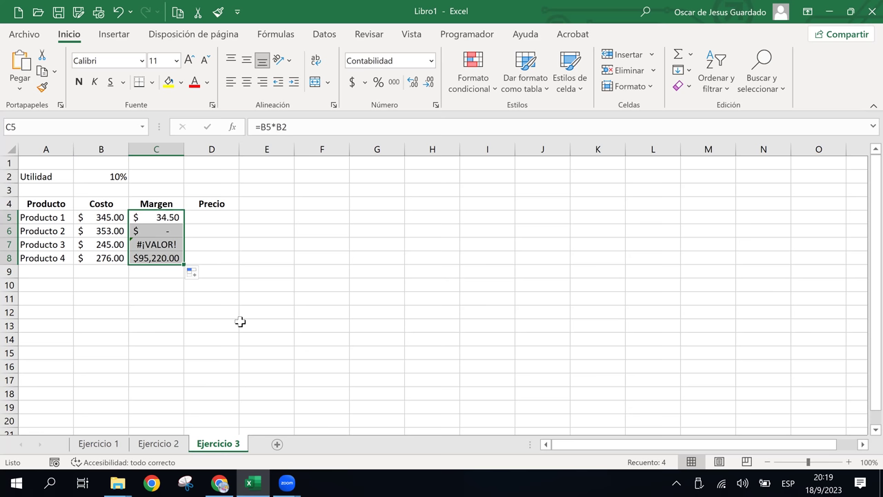
key(Down)
click(262, 326)
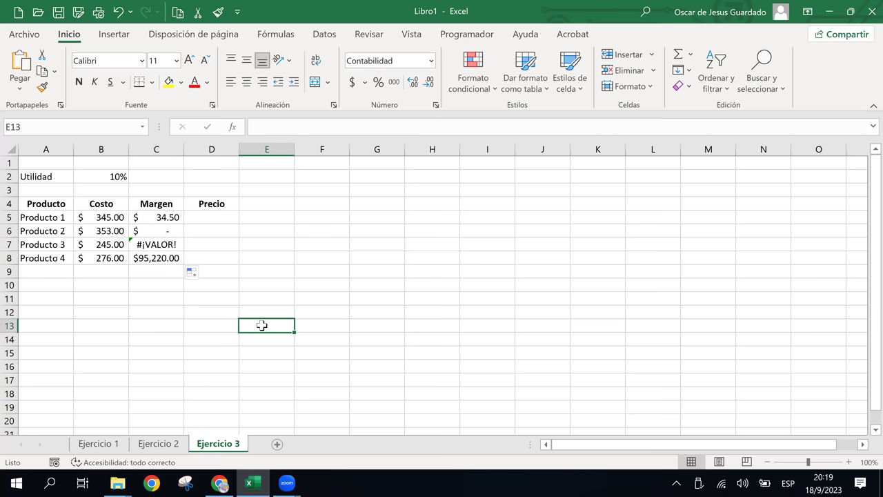
Compare C5's =B5*B2 with C6's =B6*B3, which points at the empty cell B3
click(153, 218)
click(116, 218)
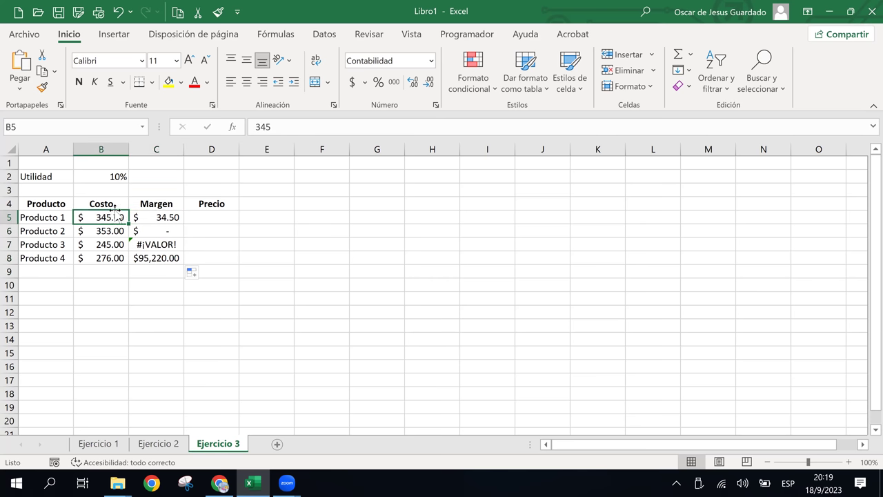
click(112, 185)
click(112, 177)
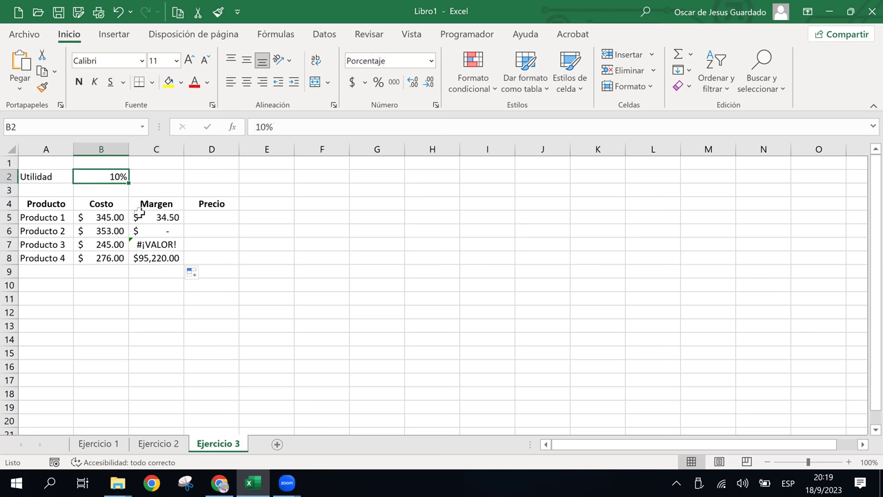
click(157, 228)
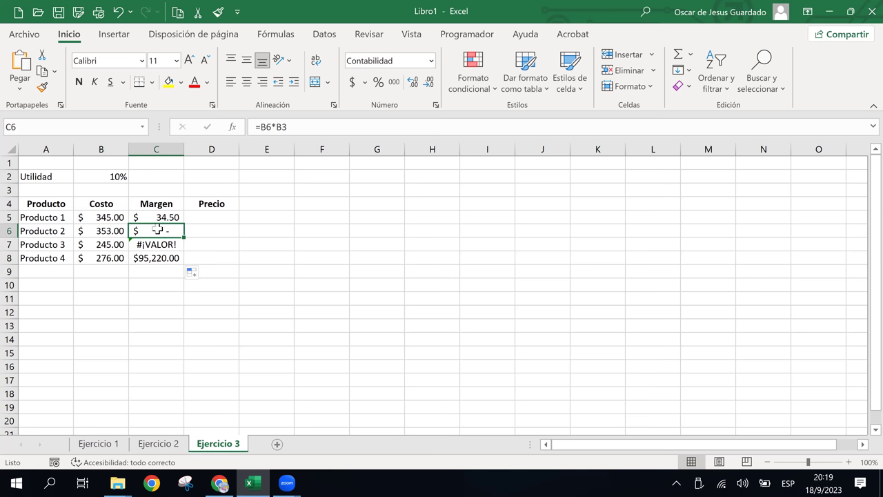
click(111, 186)
click(160, 220)
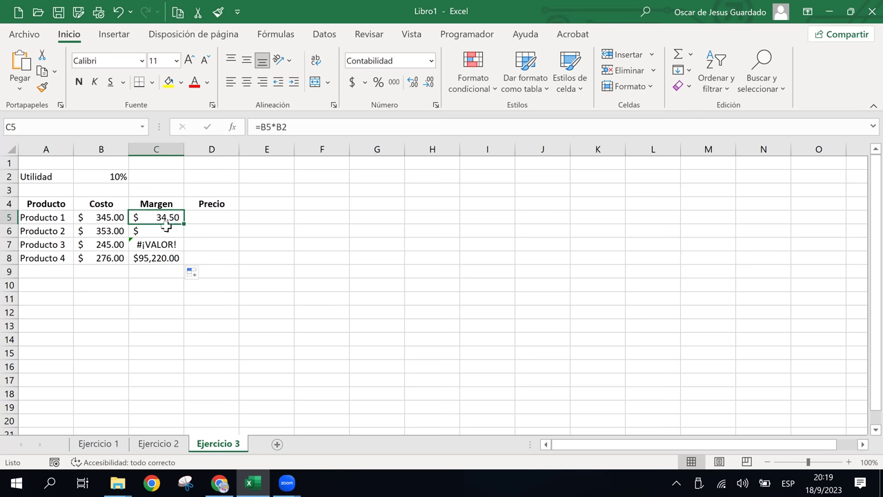
Put C5 into edit mode to see the B5 and B2 references in =B5*B2
double_click(153, 217)
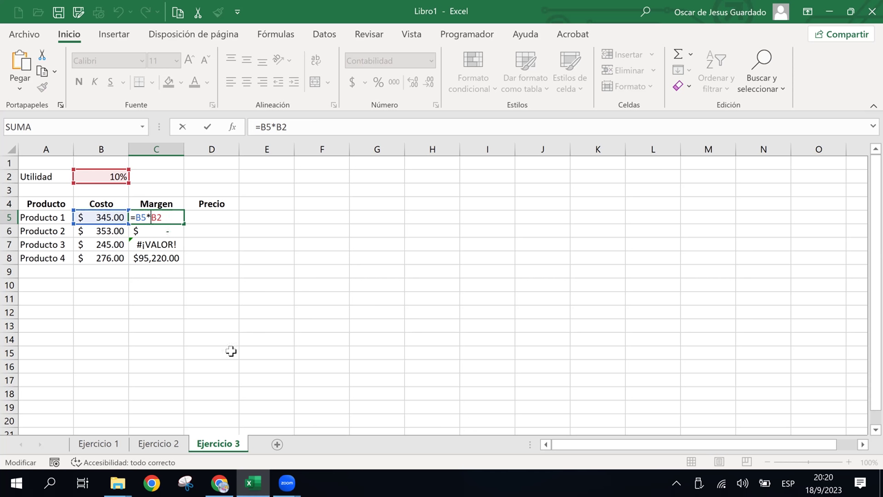
Change C5 to =B5*$B$2 and fill it down to C8
key(F4)
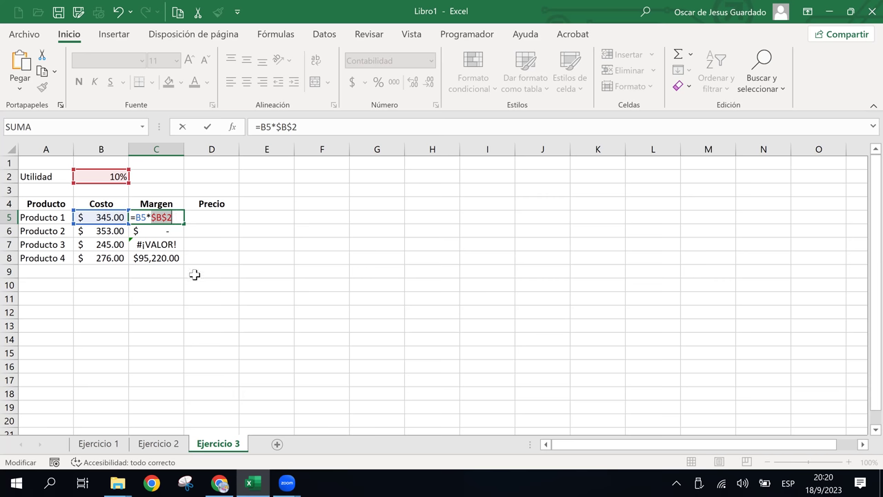
key(Return)
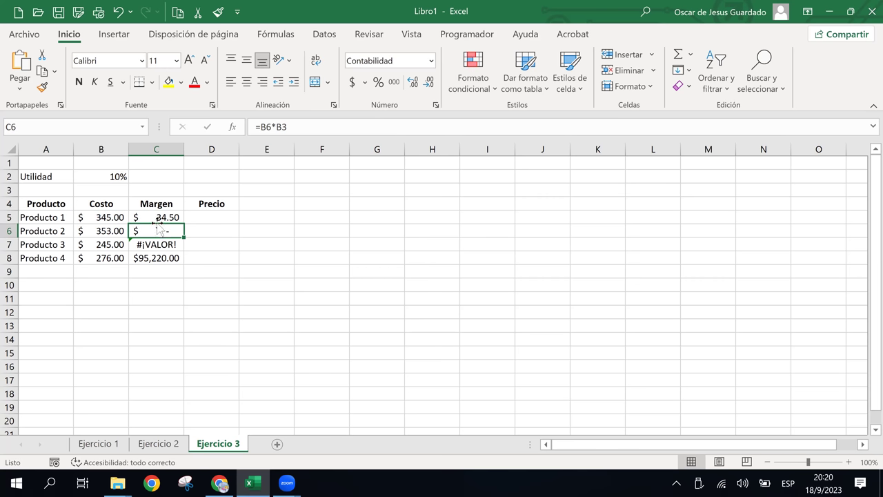
click(161, 218)
drag(183, 223, 178, 263)
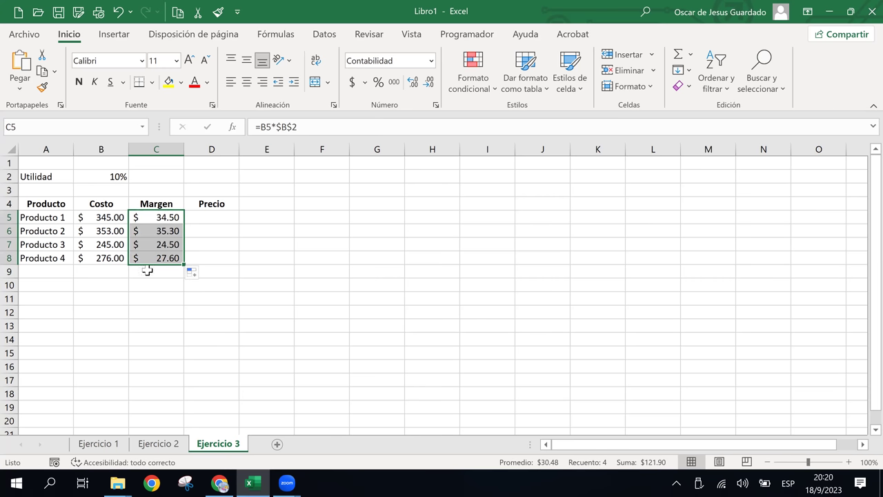
Verify Costo and Margen in rows 5–8 ($34.50, $35.30, $24.50, $27.60), ending on D5
click(160, 216)
click(105, 216)
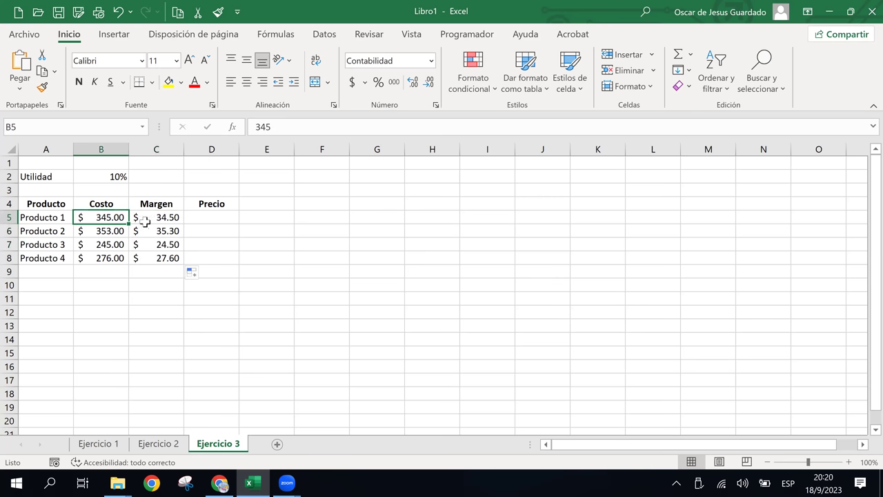
click(158, 218)
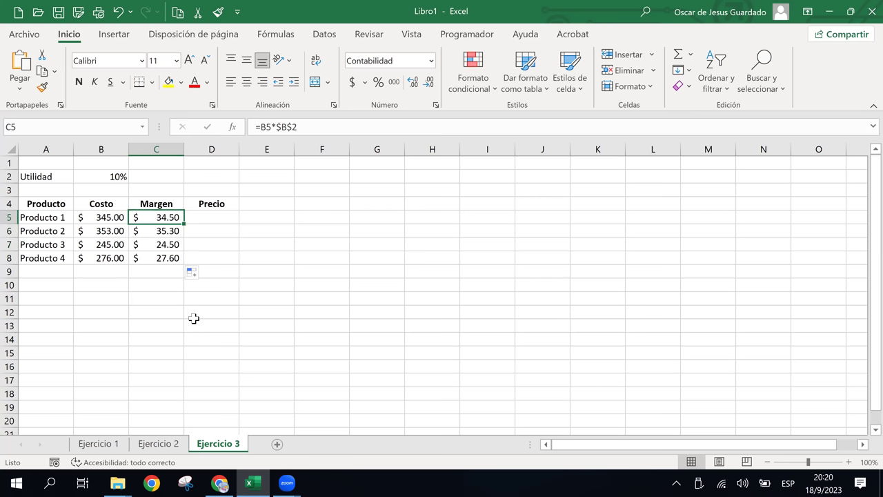
click(105, 231)
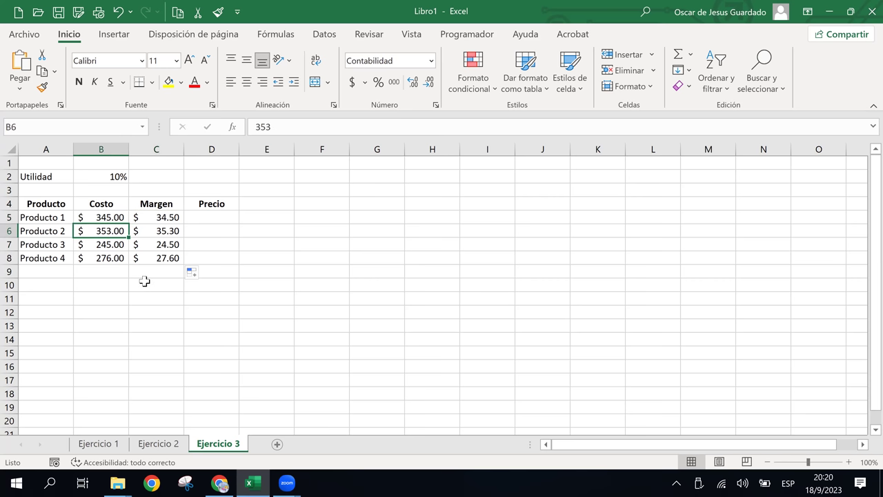
click(162, 233)
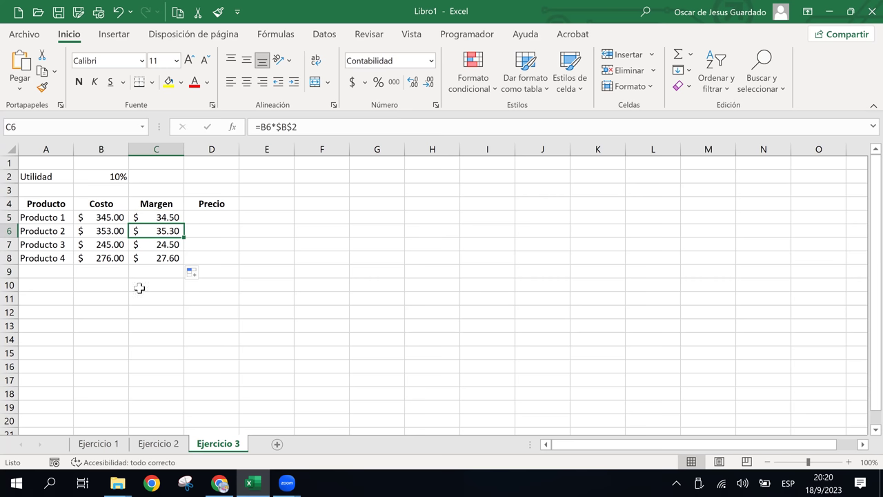
click(107, 247)
click(154, 245)
click(122, 259)
click(150, 258)
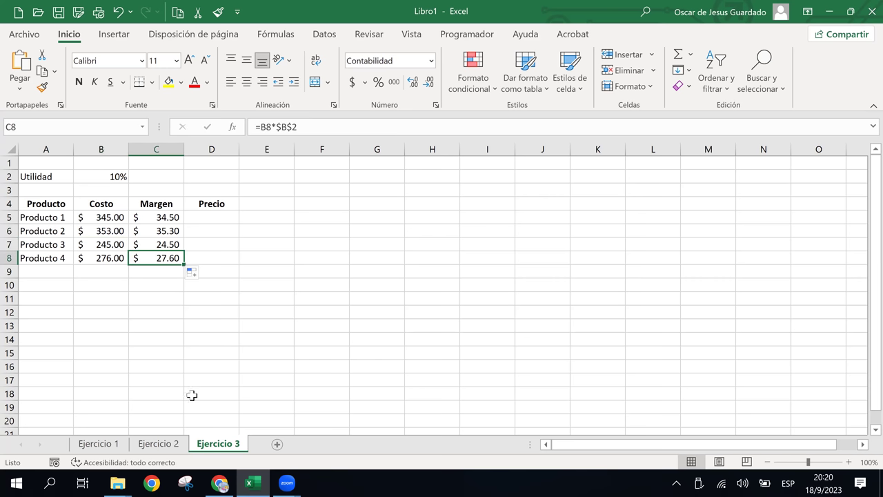
click(187, 219)
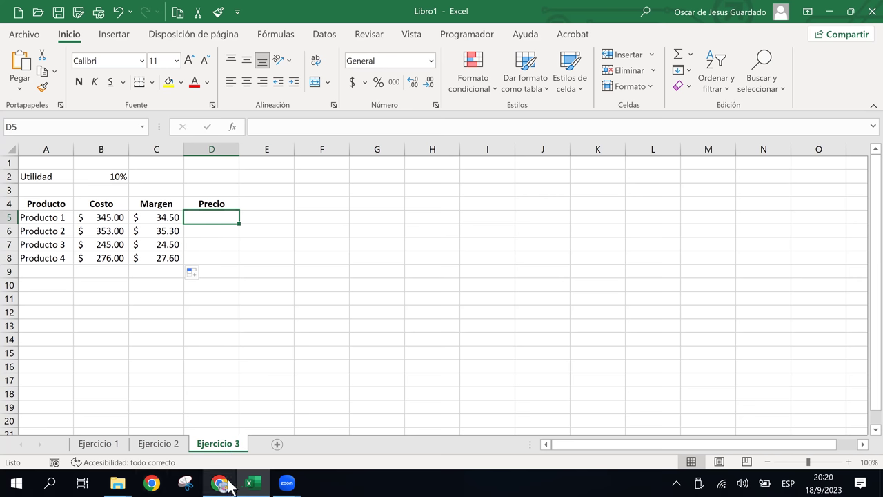
mouse_move(221, 482)
click(455, 296)
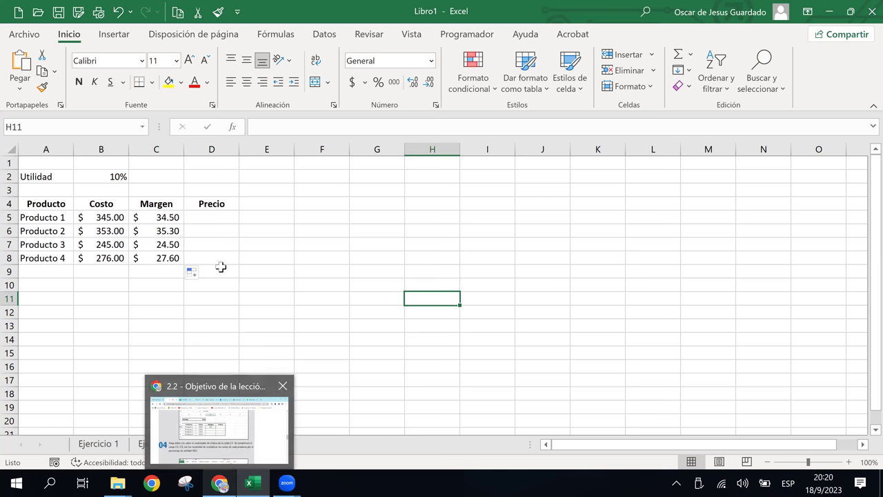
click(208, 215)
click(219, 482)
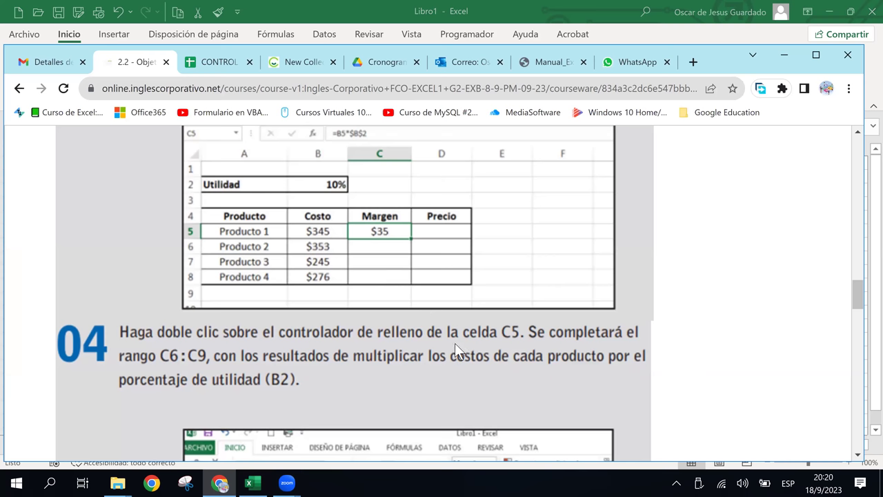
scroll(454, 343, down, 1)
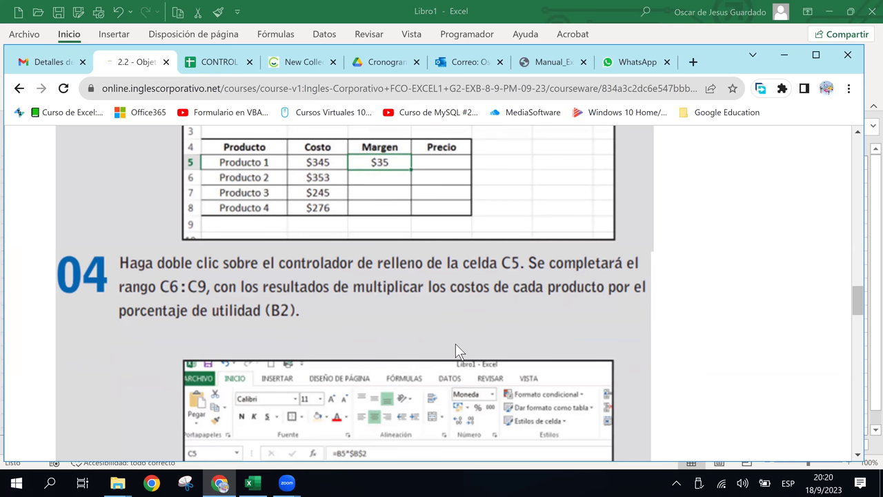
scroll(456, 343, down, 2)
scroll(454, 347, down, 1)
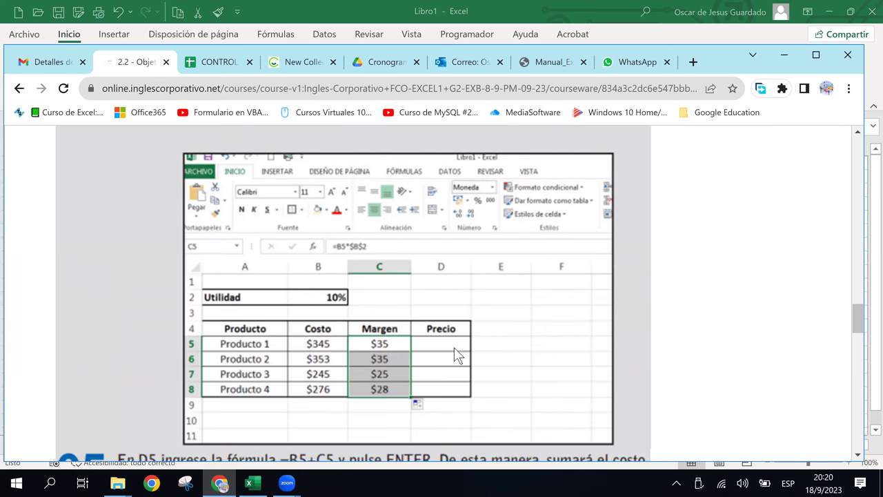
scroll(454, 347, down, 2)
scroll(459, 348, down, 1)
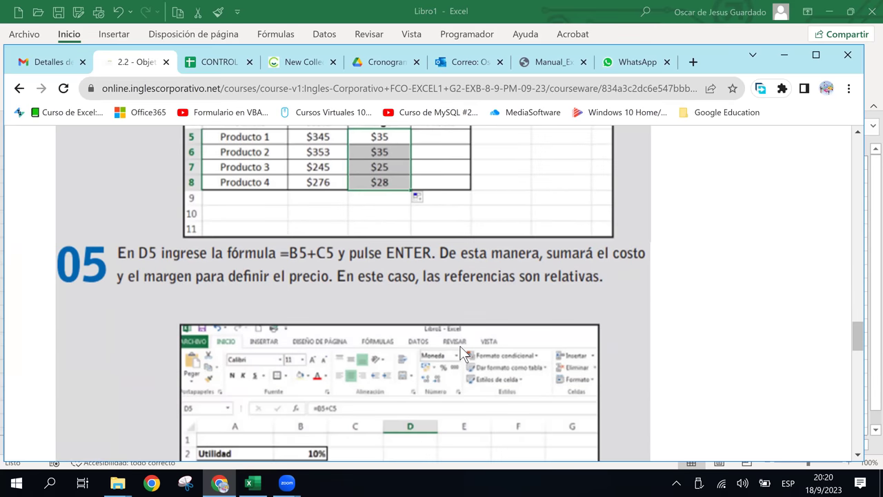
scroll(462, 352, down, 2)
scroll(462, 351, up, 1)
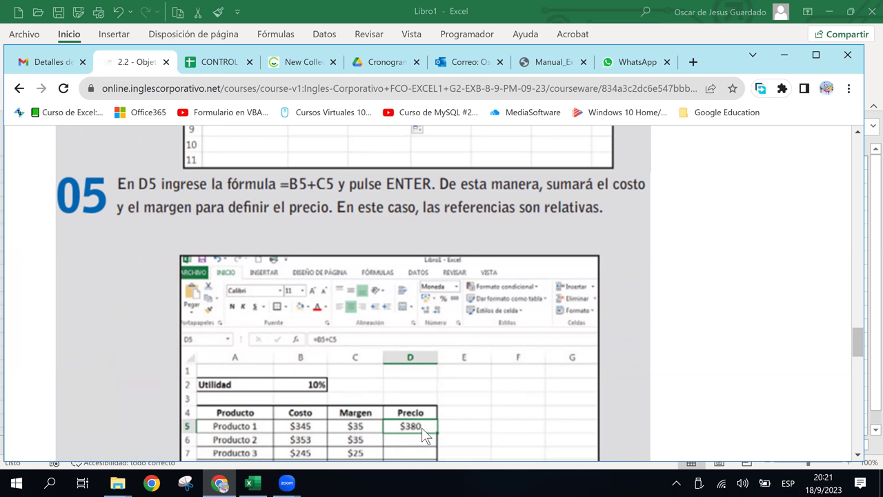
click(253, 484)
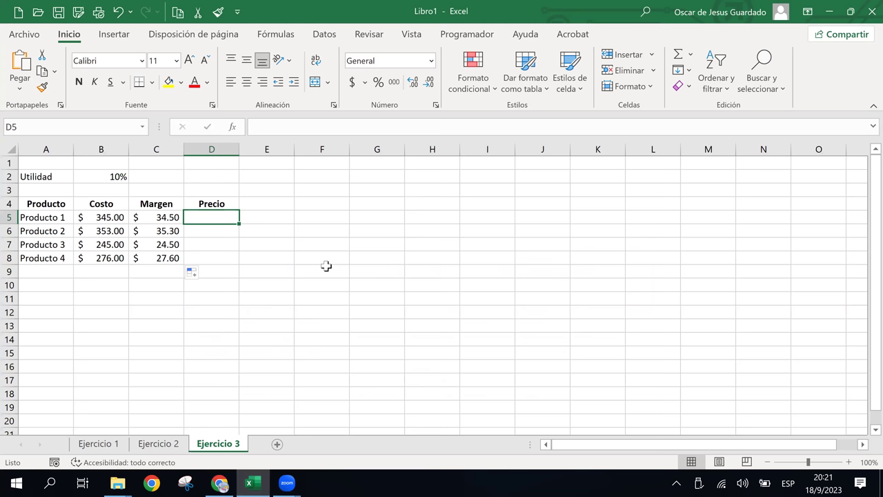
Enter =B5+C5 in D5, giving Producto 1 a Precio of $379.50
text(=)
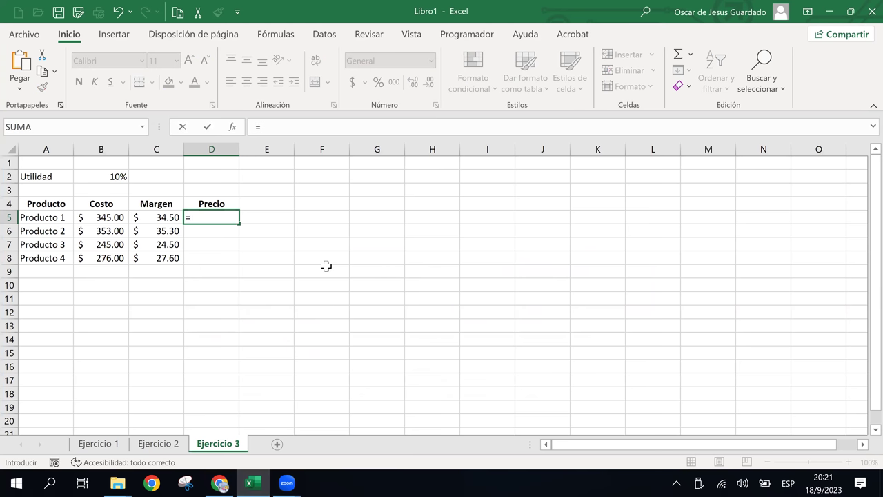
key(Left)
key(Left)
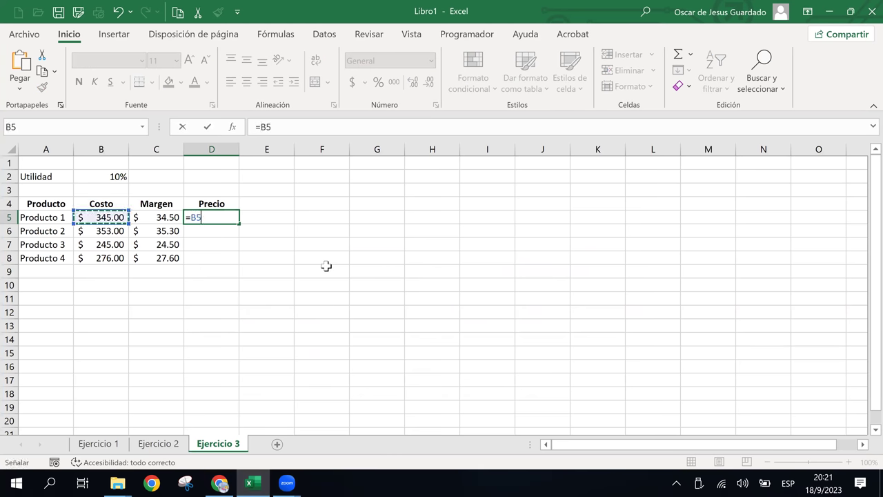
text(+)
key(Left)
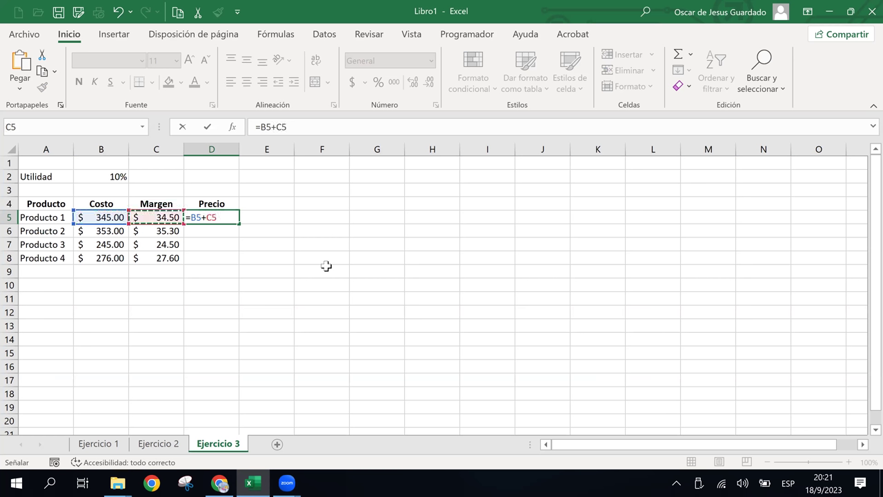
key(Return)
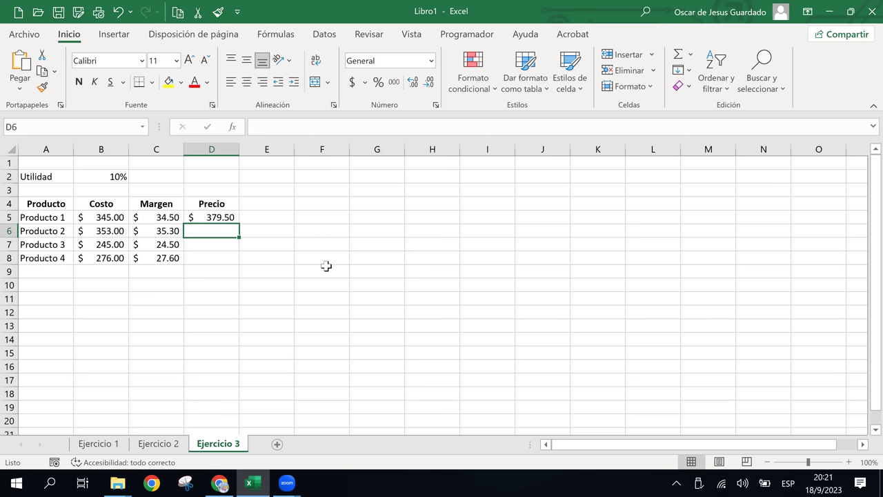
click(226, 219)
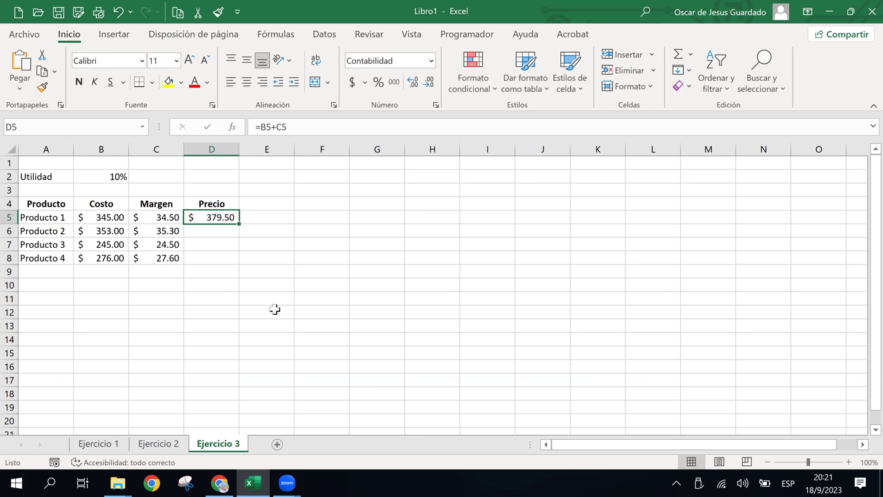
drag(240, 223, 240, 260)
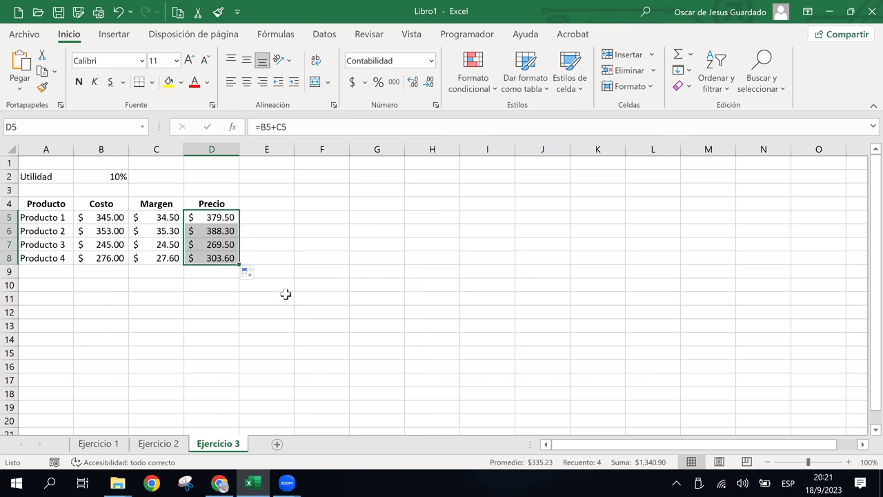
click(295, 270)
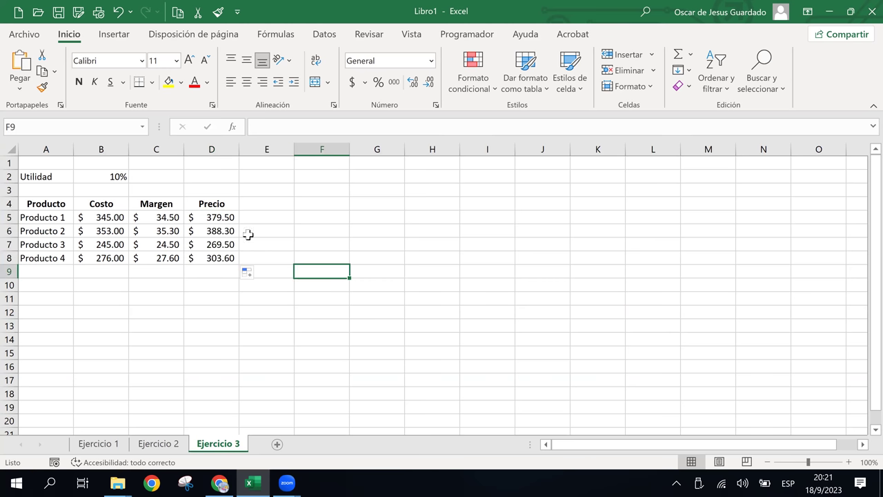
click(226, 220)
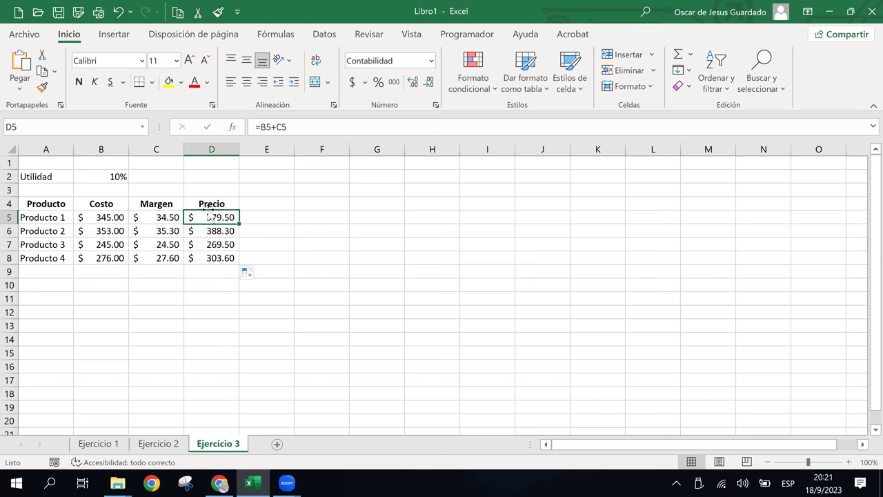
double_click(211, 214)
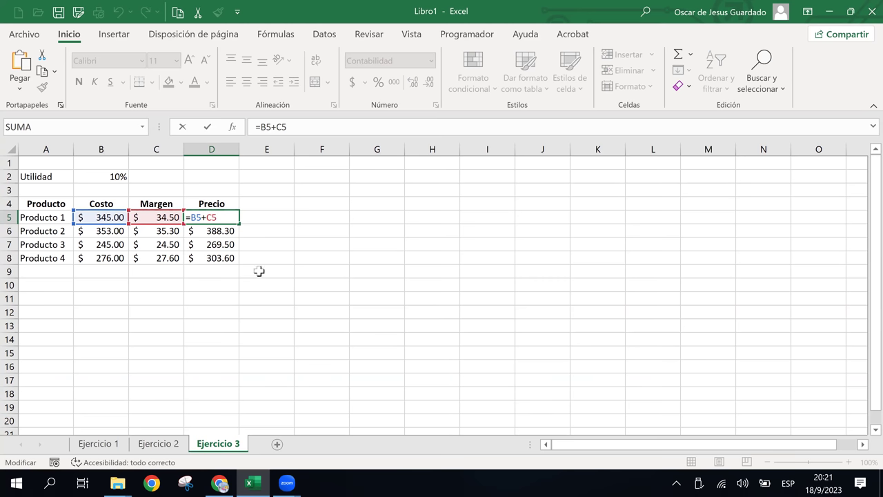
key(Return)
click(200, 212)
click(200, 245)
click(198, 232)
click(204, 255)
click(201, 217)
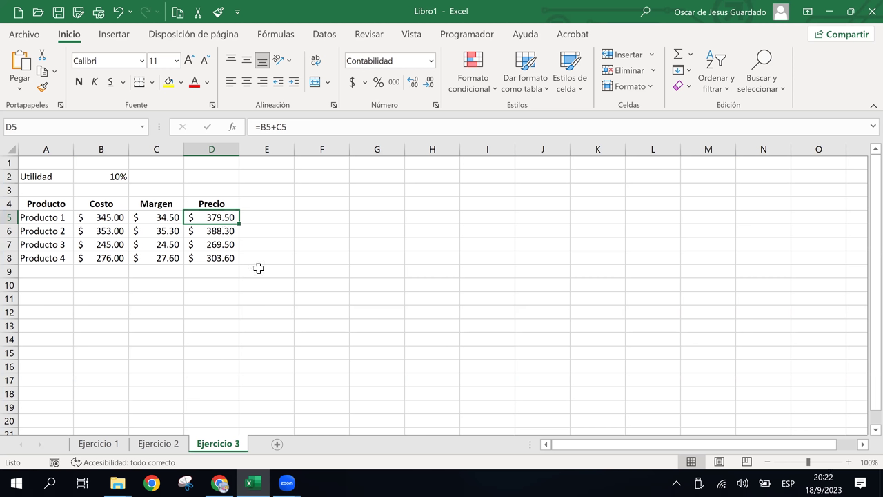
click(288, 311)
click(220, 483)
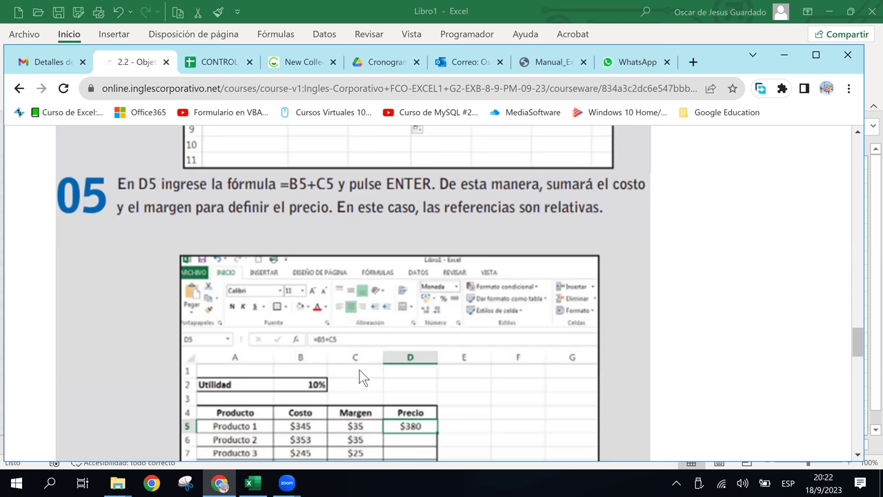
scroll(363, 378, down, 1)
scroll(363, 378, down, 2)
scroll(363, 378, down, 1)
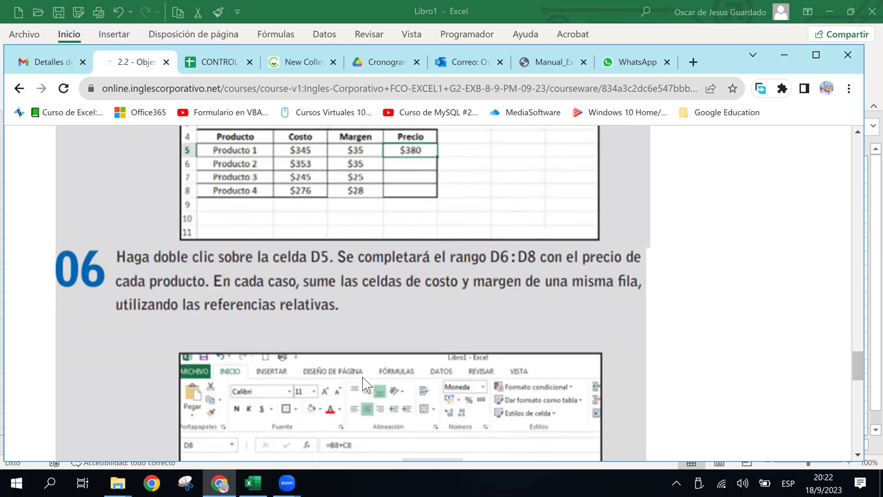
scroll(363, 378, down, 1)
scroll(362, 378, down, 2)
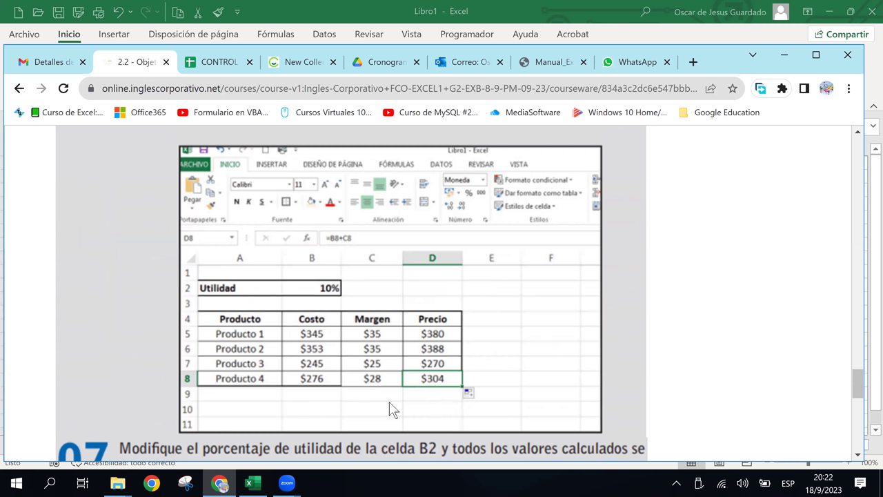
click(252, 481)
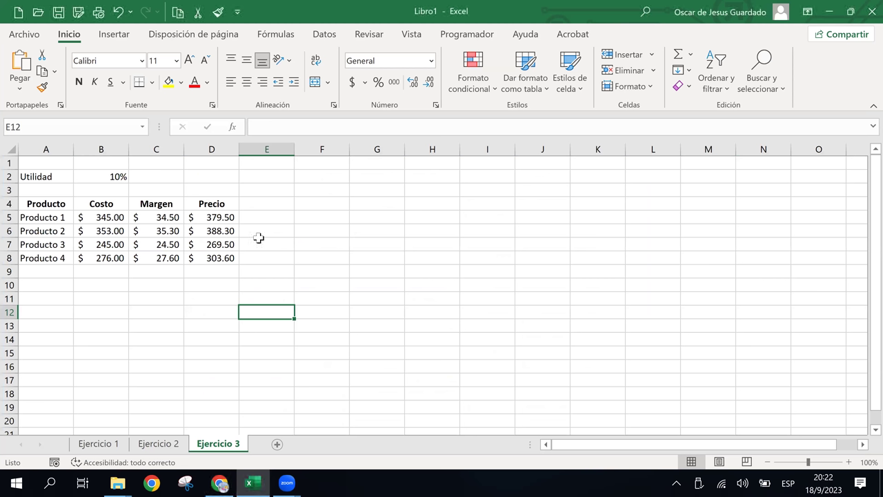
Inspect the Precio formulas for Productos 1 and 2, glancing at the course manual in between
click(213, 218)
click(214, 235)
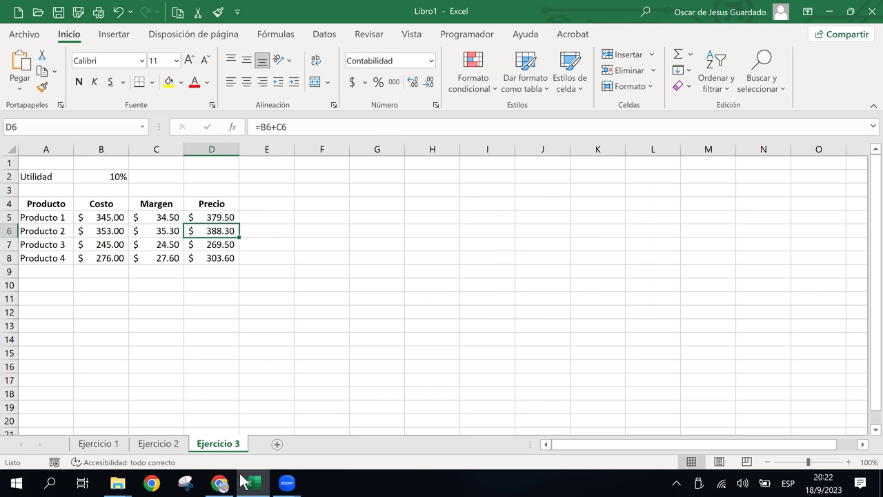
click(255, 485)
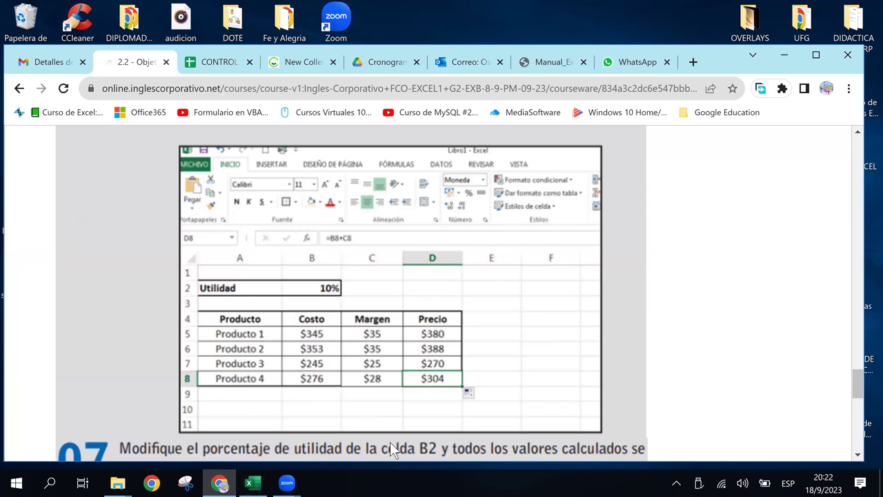
click(221, 483)
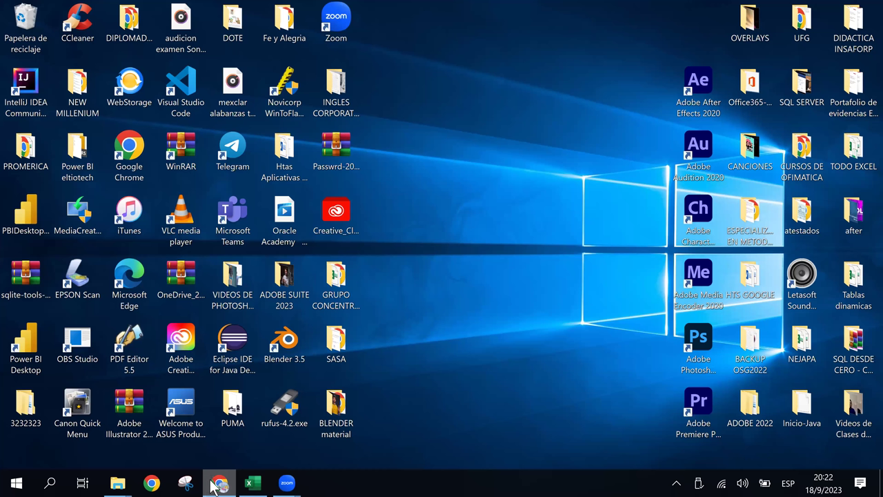
click(253, 485)
Round the Precio values in D5:D8 to whole dollars: 380, 388, 270, 304
click(210, 218)
drag(216, 217, 209, 257)
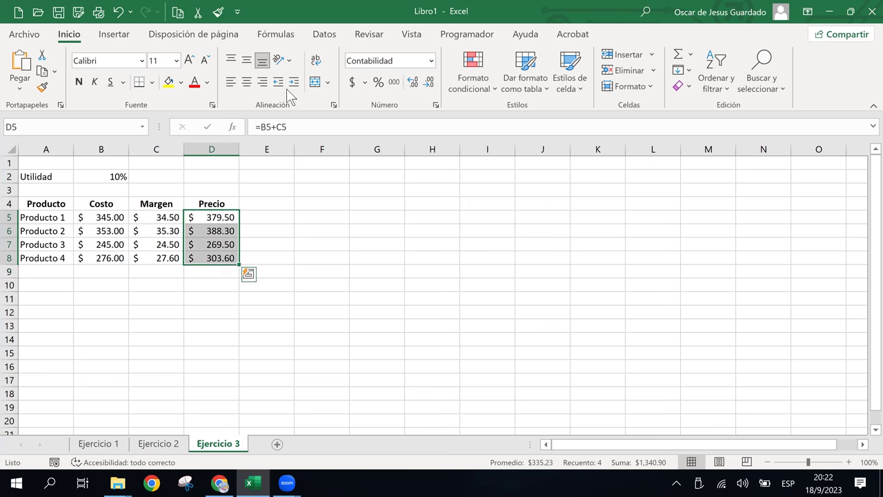
click(408, 84)
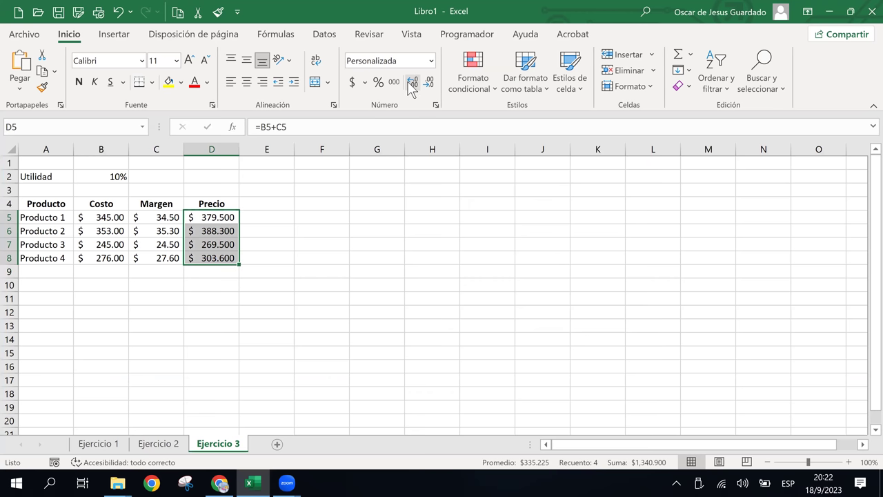
click(426, 84)
click(428, 84)
click(429, 83)
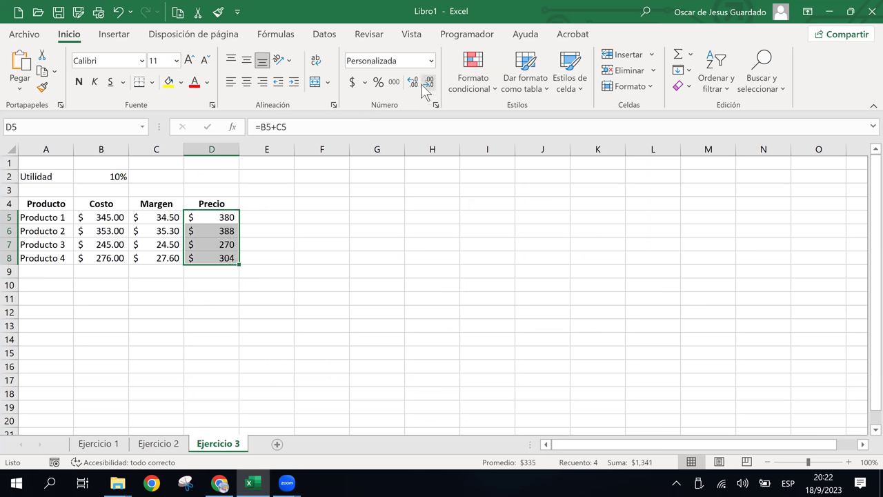
click(221, 483)
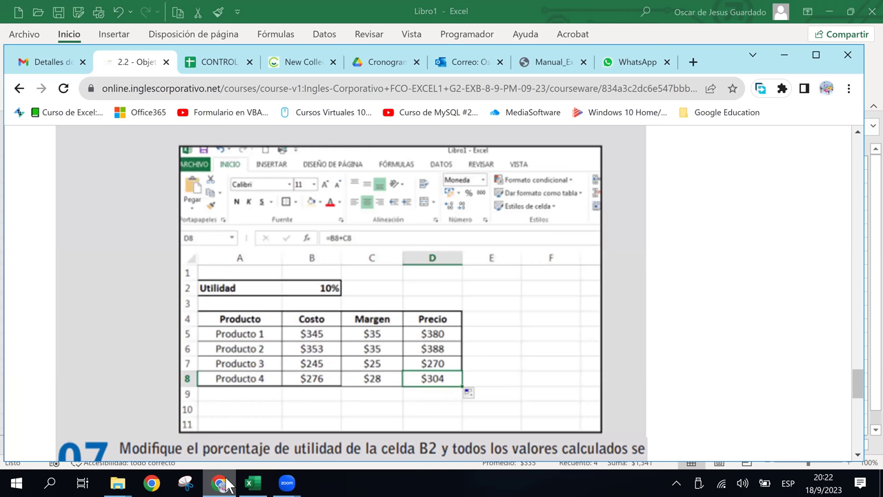
Back in the workbook, inspect the Precio formulas for Productos 2 and 3
click(226, 483)
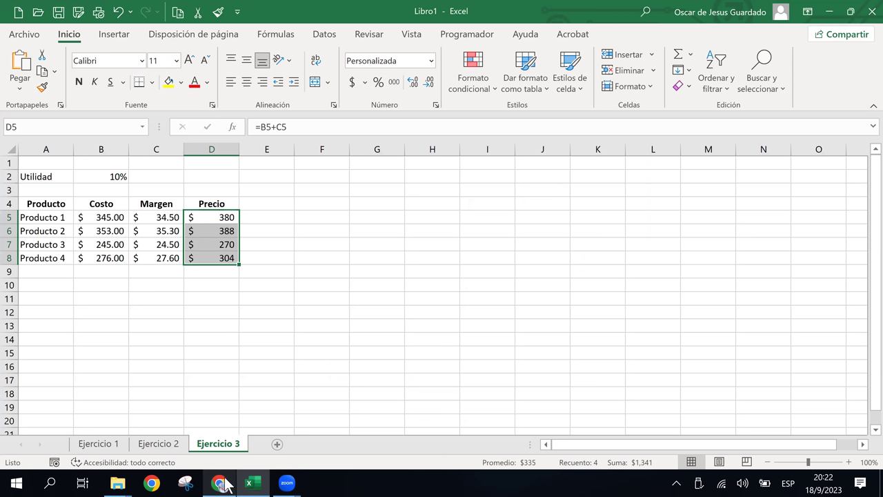
click(217, 230)
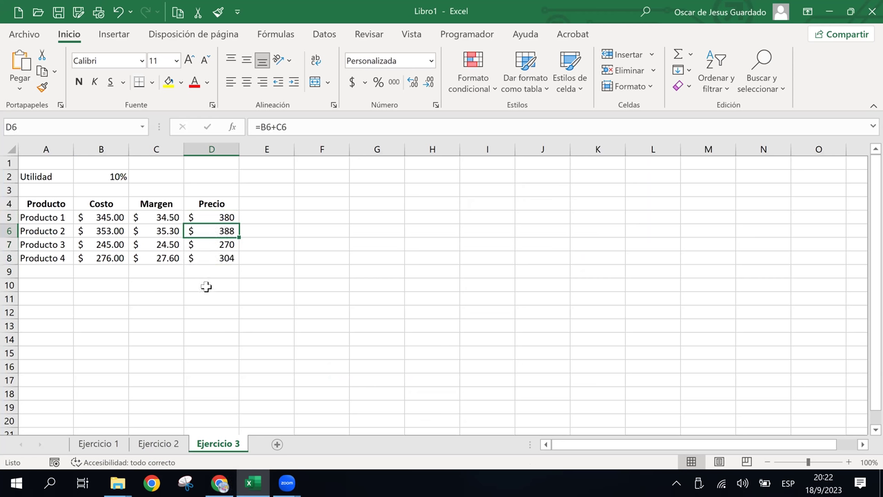
click(222, 242)
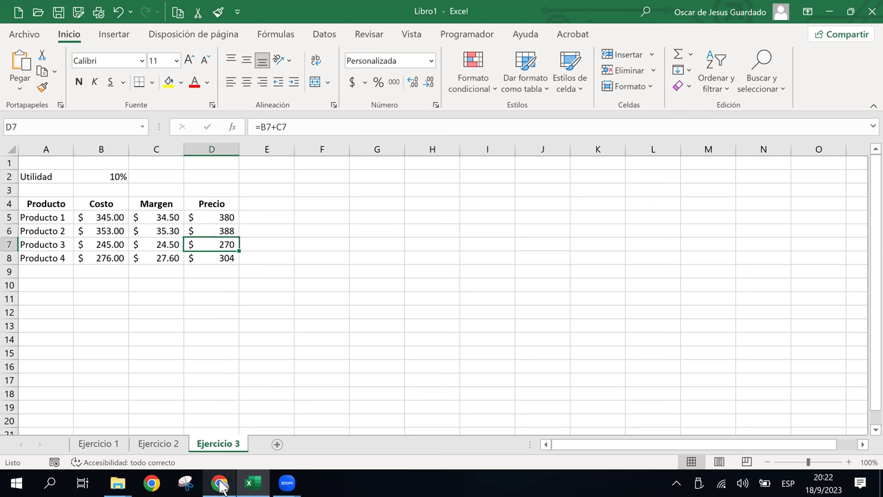
Scroll the course lesson to step 07's Utilidad 25% example screenshot
click(220, 483)
scroll(446, 290, down, 1)
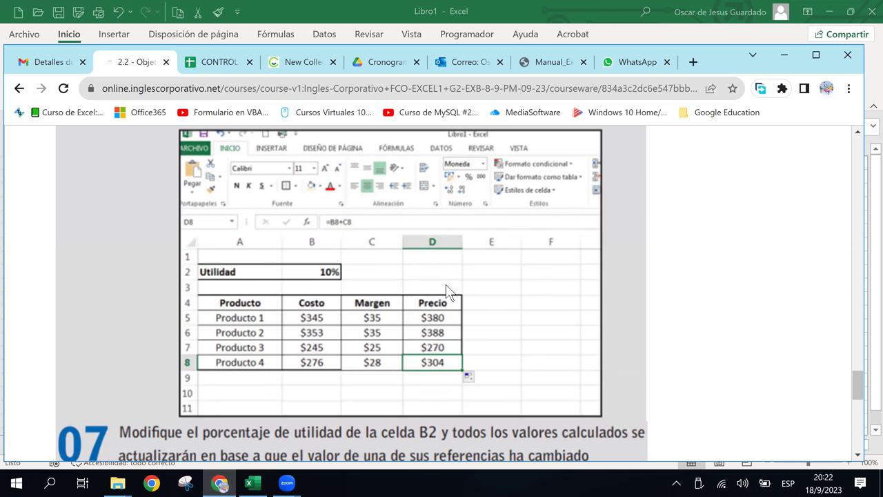
scroll(445, 287, down, 2)
scroll(446, 288, down, 2)
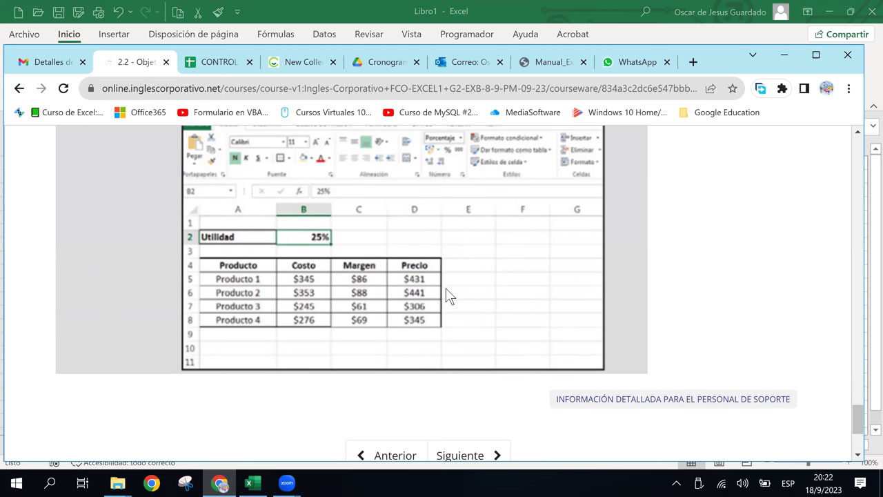
scroll(446, 295, down, 2)
scroll(446, 295, up, 1)
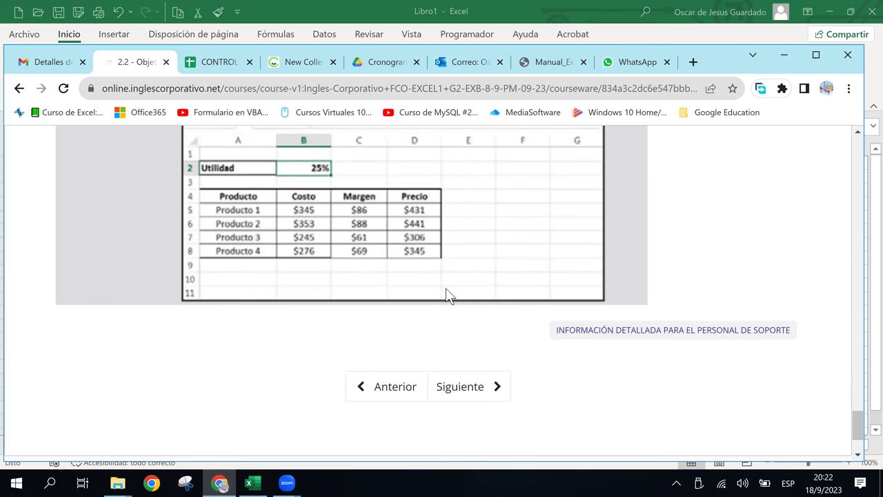
Review the Costo, Margen and Precio cells for Productos 1–4 in the formula bar
click(221, 487)
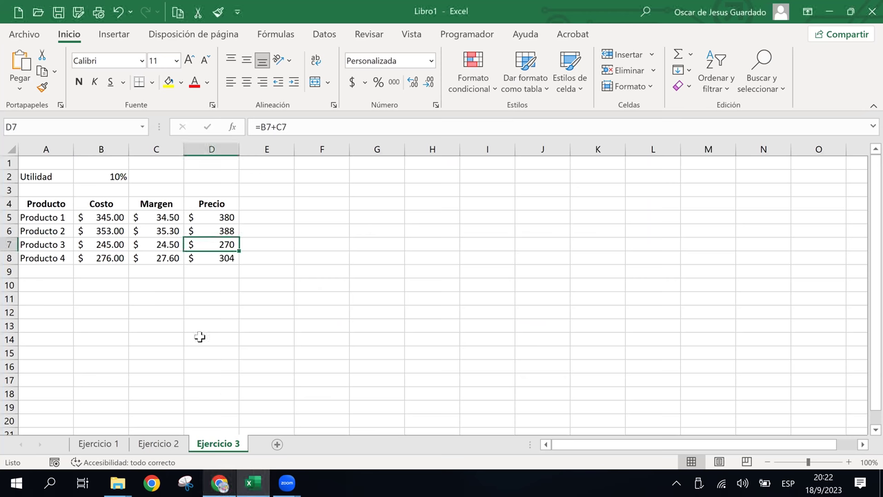
click(153, 229)
click(219, 229)
click(168, 228)
click(80, 219)
click(140, 262)
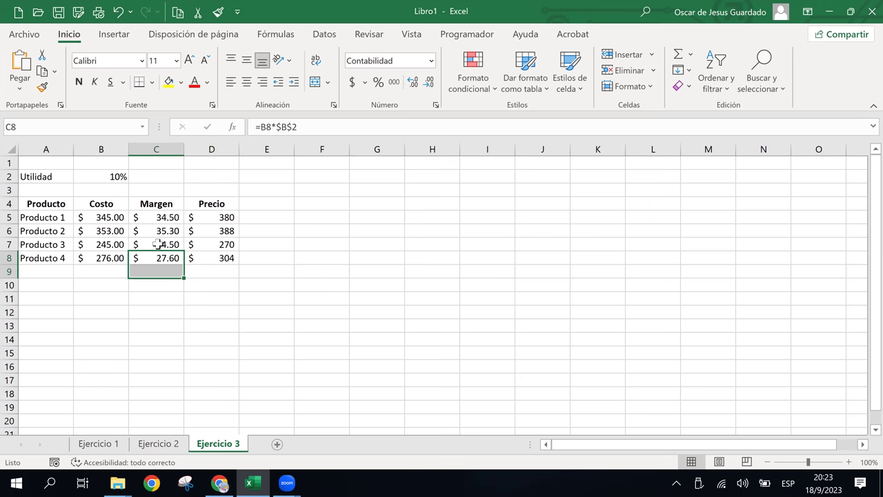
click(187, 244)
click(105, 229)
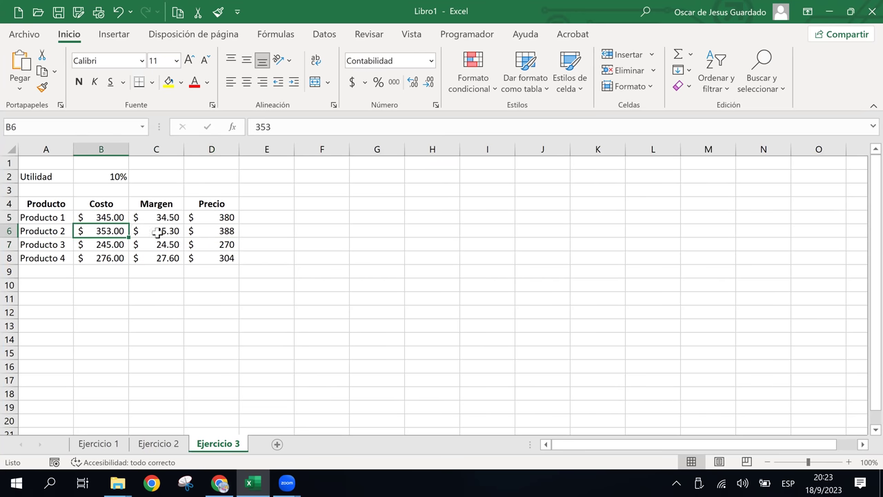
click(166, 231)
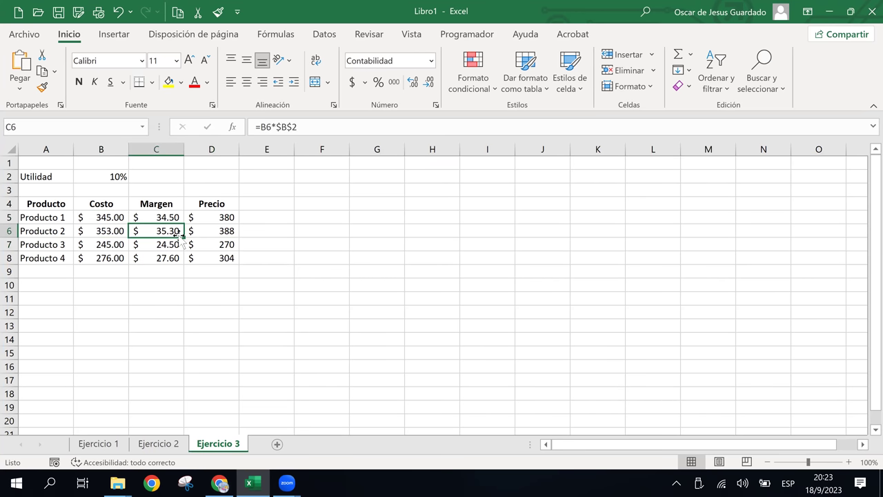
click(201, 233)
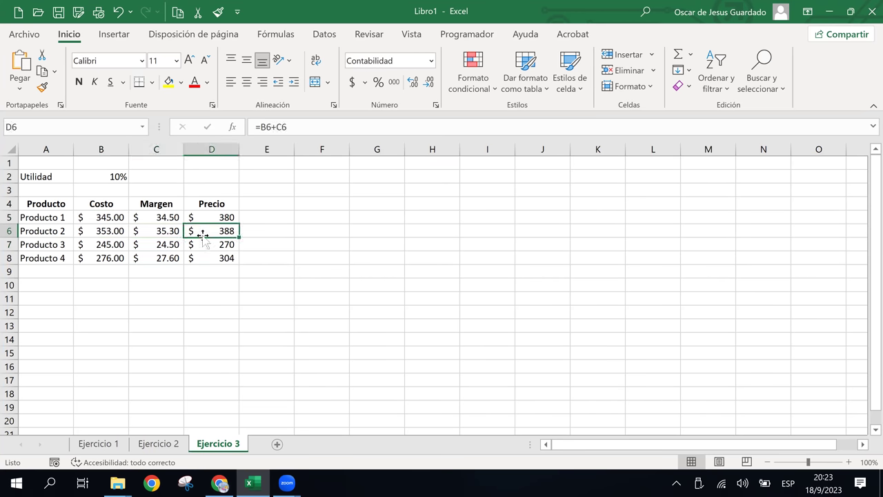
Recheck the Precio formulas for Productos 1, 2 and 3, then return to the manual
click(285, 483)
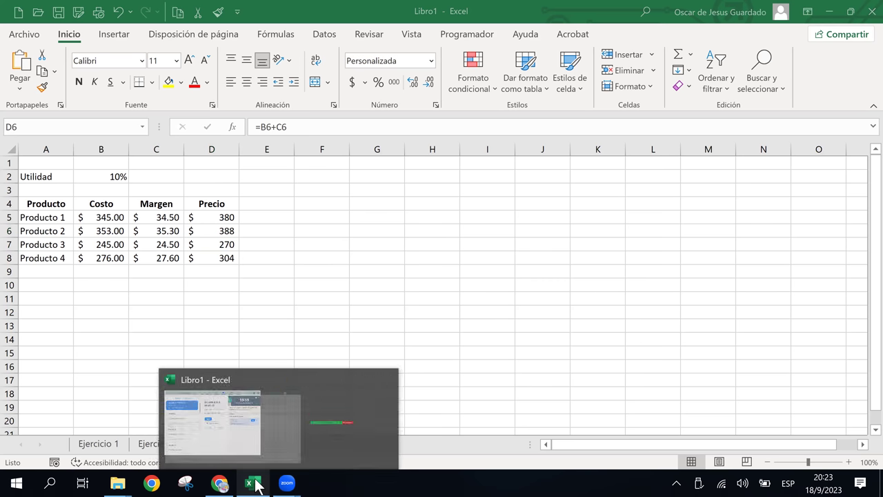
click(253, 483)
click(209, 276)
click(195, 242)
click(200, 216)
click(200, 231)
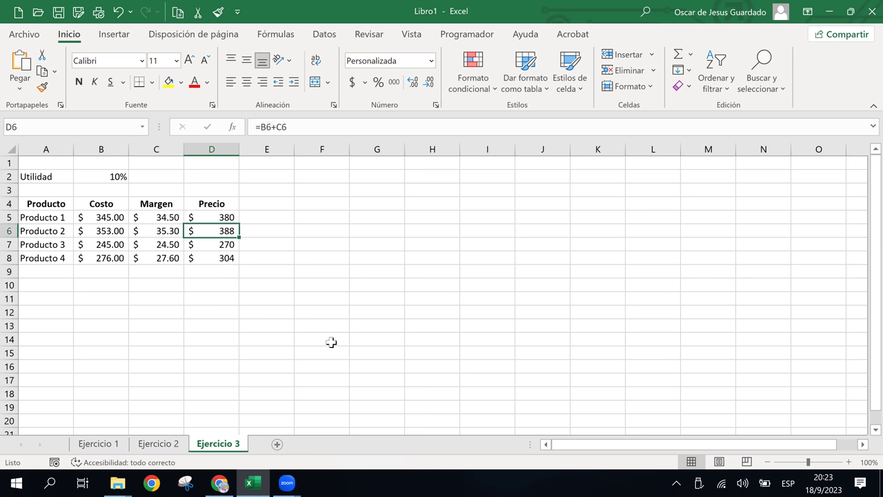
click(221, 484)
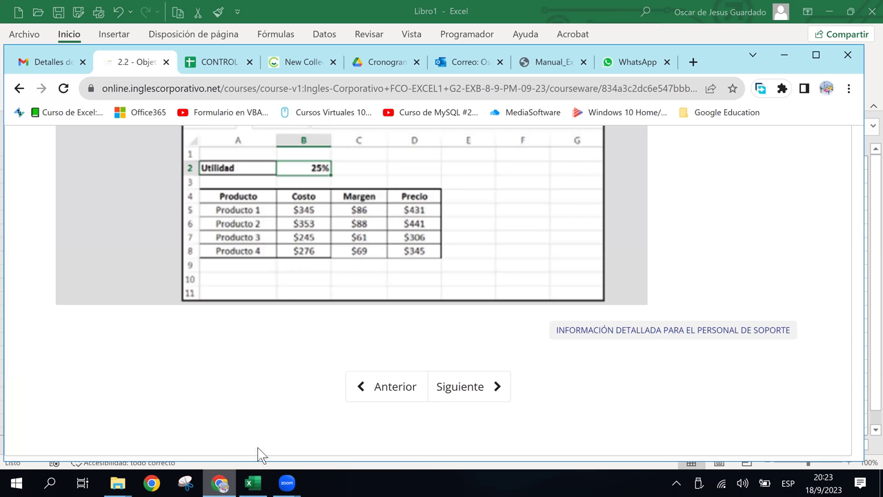
Scroll through the current lesson and advance to Videoconferencia #7
scroll(387, 338, down, 2)
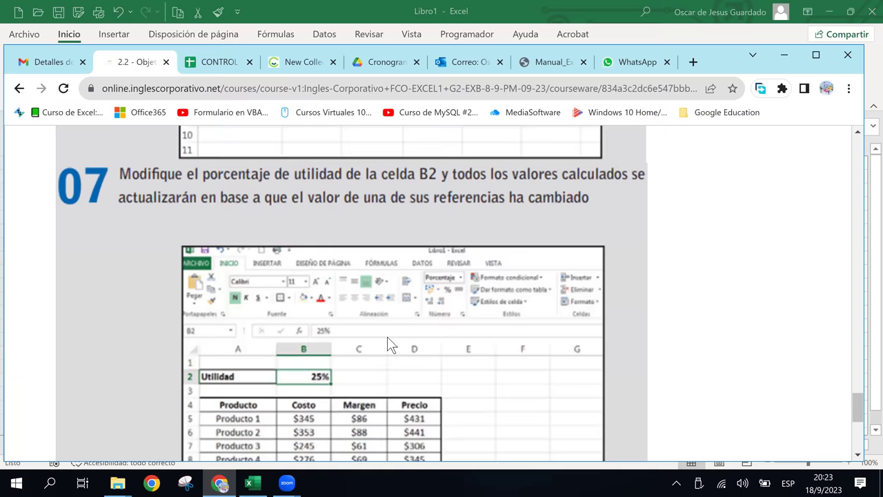
scroll(390, 343, up, 5)
scroll(390, 343, up, 5)
scroll(390, 343, up, 5)
scroll(390, 343, up, 5)
scroll(387, 338, up, 2)
scroll(387, 338, down, 5)
scroll(387, 338, down, 10)
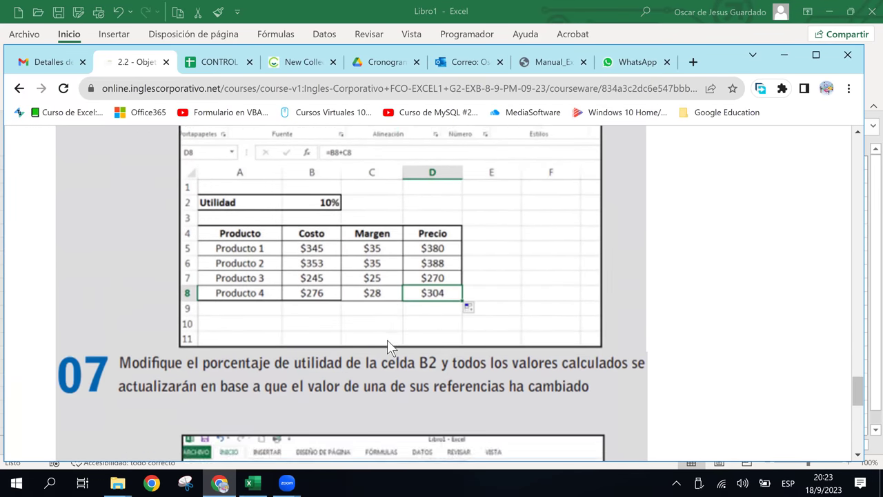
scroll(387, 339, down, 10)
scroll(387, 339, down, 1)
scroll(386, 339, up, 4)
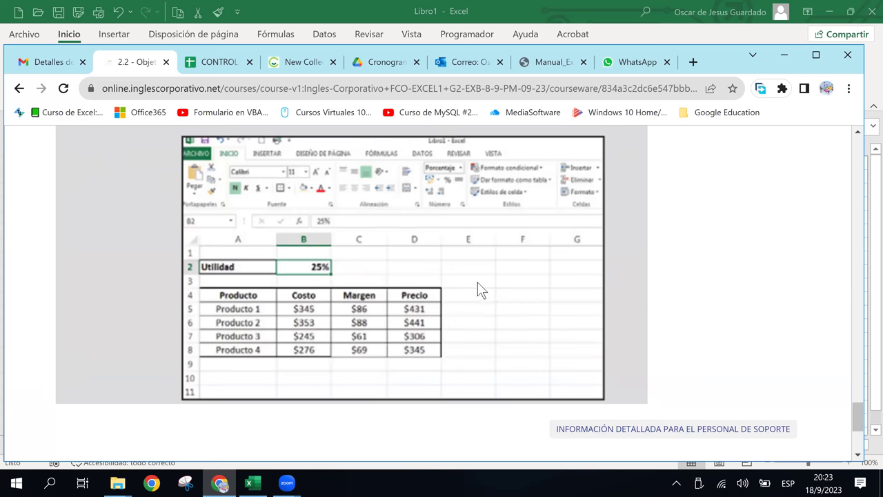
scroll(432, 370, down, 2)
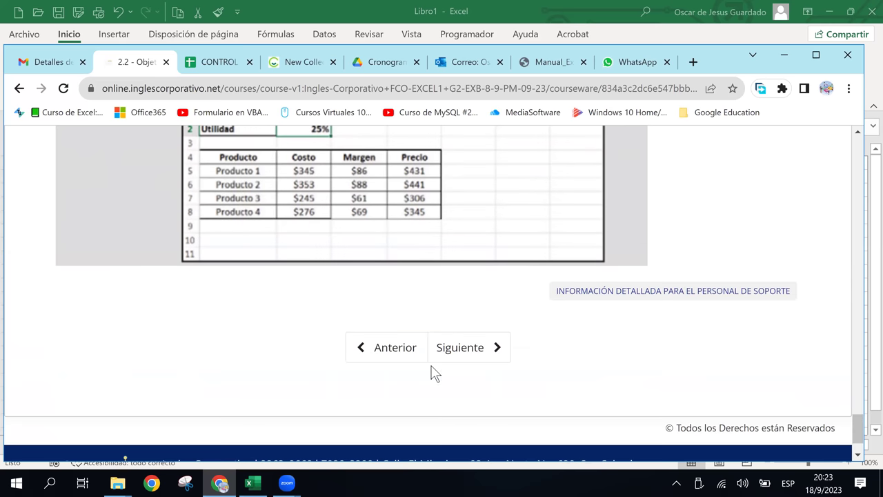
click(480, 356)
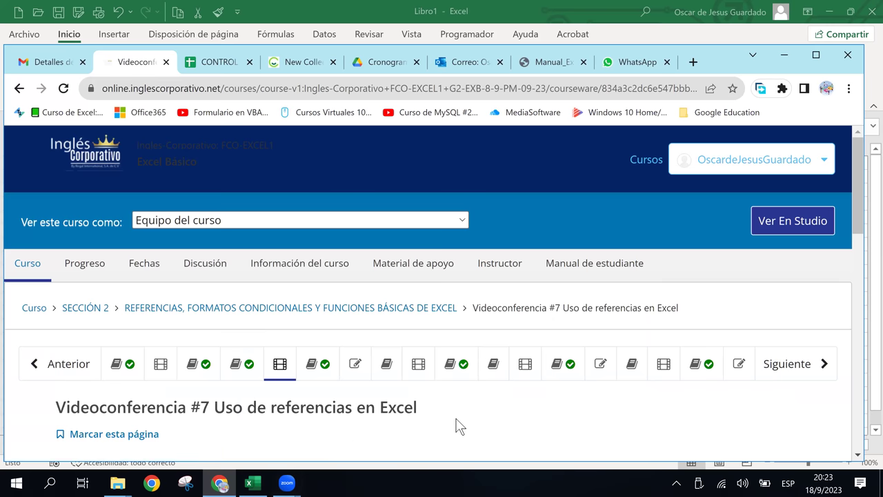
Continue to the empty 'Foro de discusión clase #7' page
scroll(455, 416, down, 2)
scroll(455, 416, down, 3)
scroll(455, 417, down, 5)
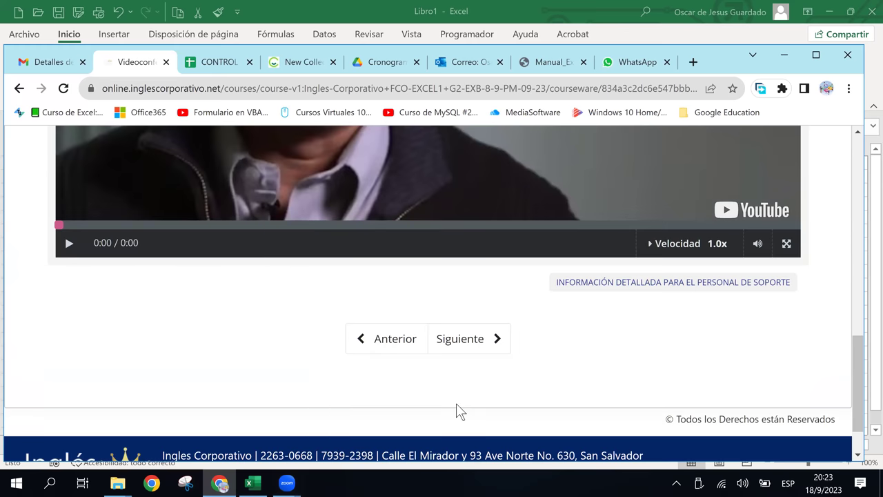
scroll(456, 402, down, 1)
click(447, 279)
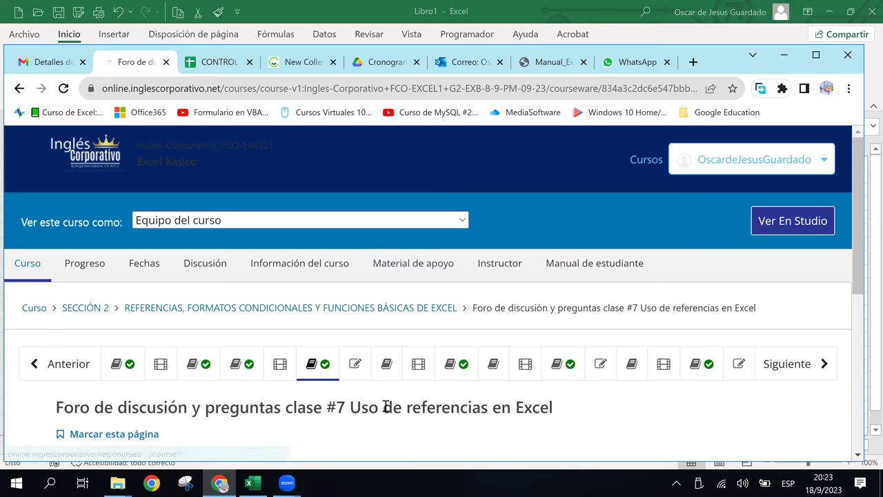
scroll(395, 422, down, 3)
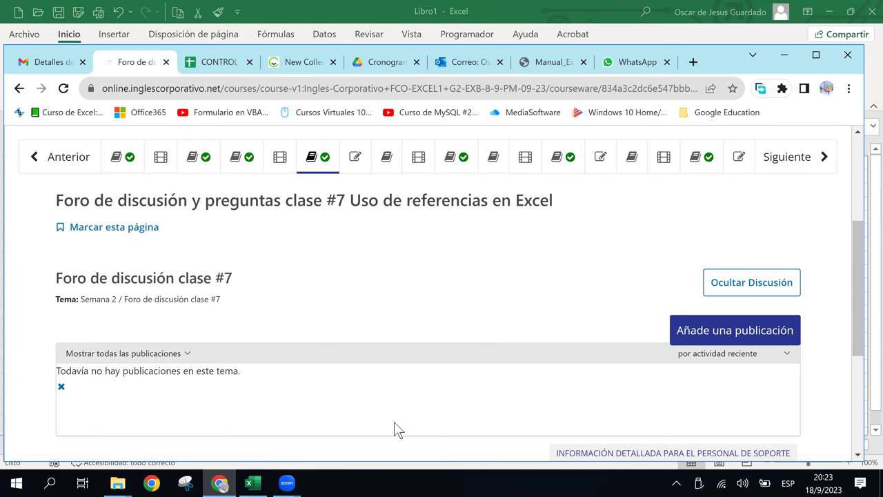
scroll(398, 429, down, 2)
Advance to 2.3 Laboratorio 4 and scroll through it
click(447, 376)
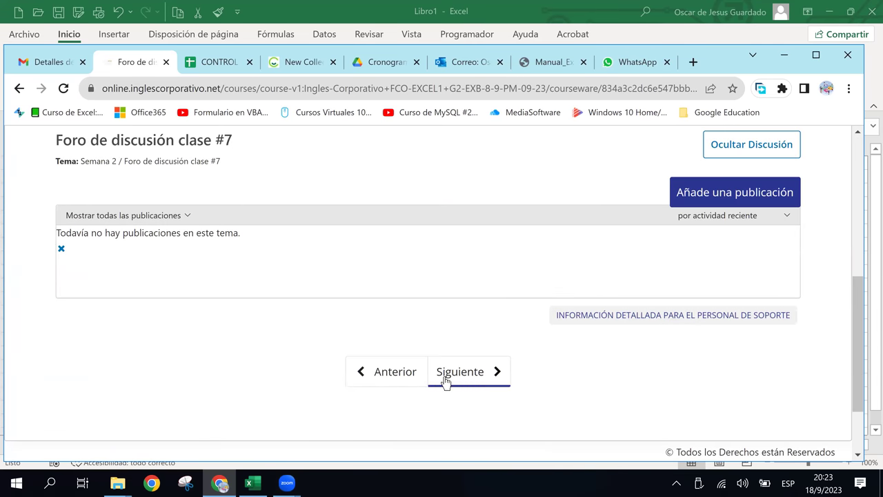
scroll(398, 404, down, 3)
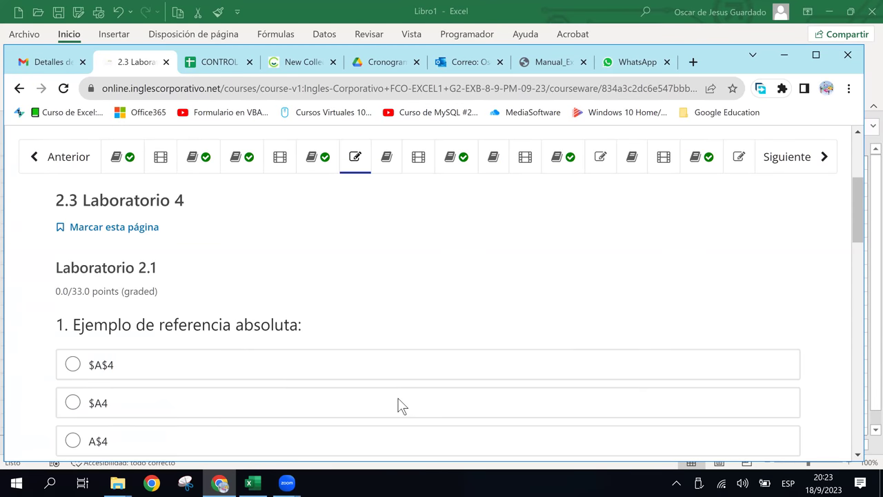
scroll(398, 404, down, 3)
scroll(398, 404, down, 4)
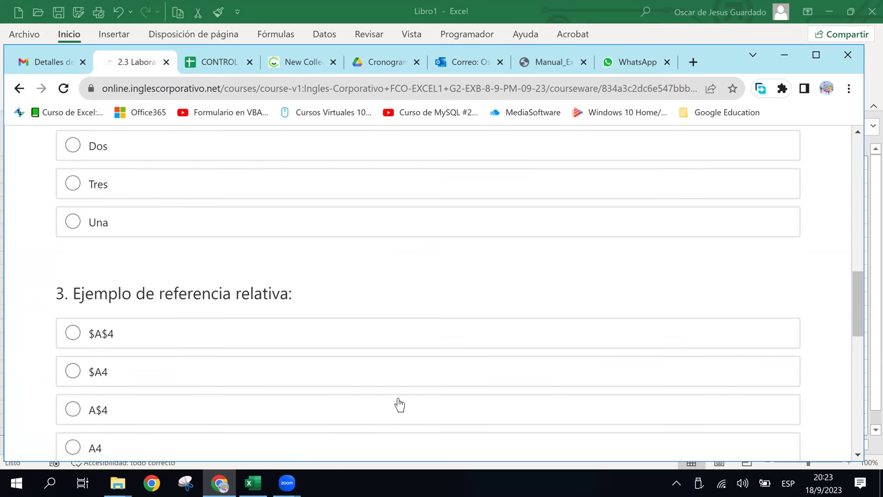
scroll(400, 405, down, 2)
scroll(424, 456, down, 5)
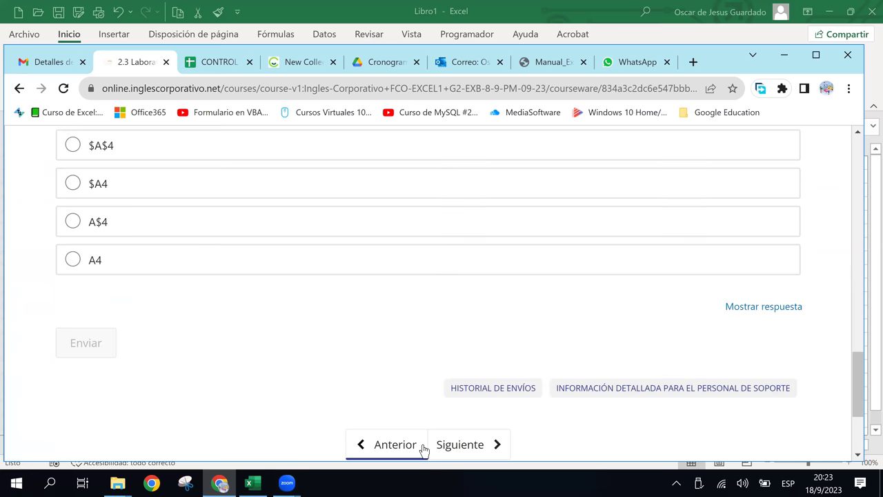
Advance to lesson 2.4 on conditional formats, then return to the Excel Básico outline
click(441, 380)
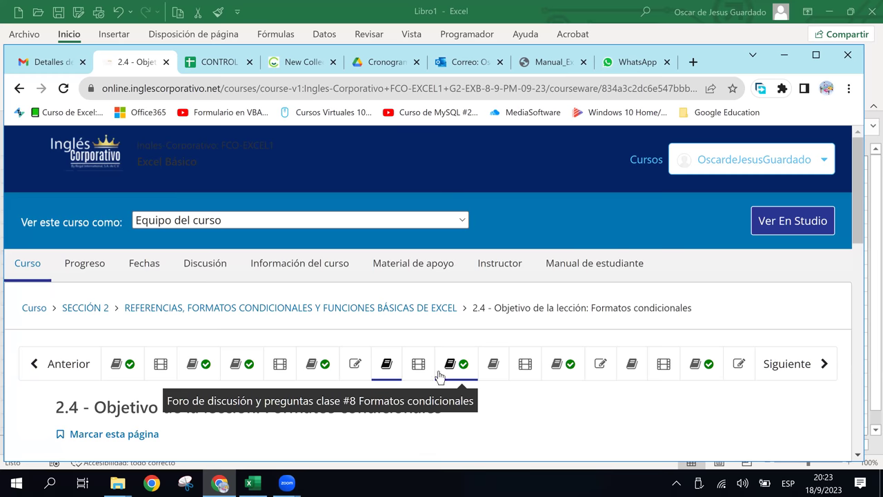
scroll(438, 374, down, 3)
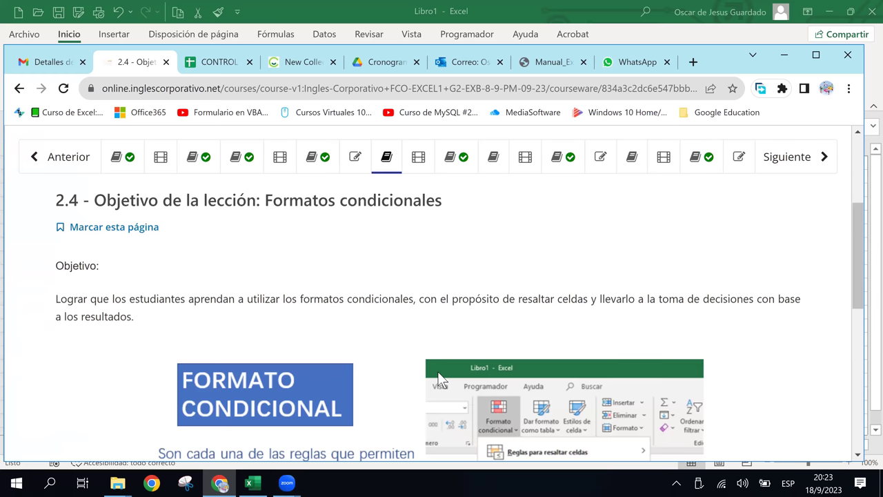
scroll(437, 378, down, 1)
click(20, 88)
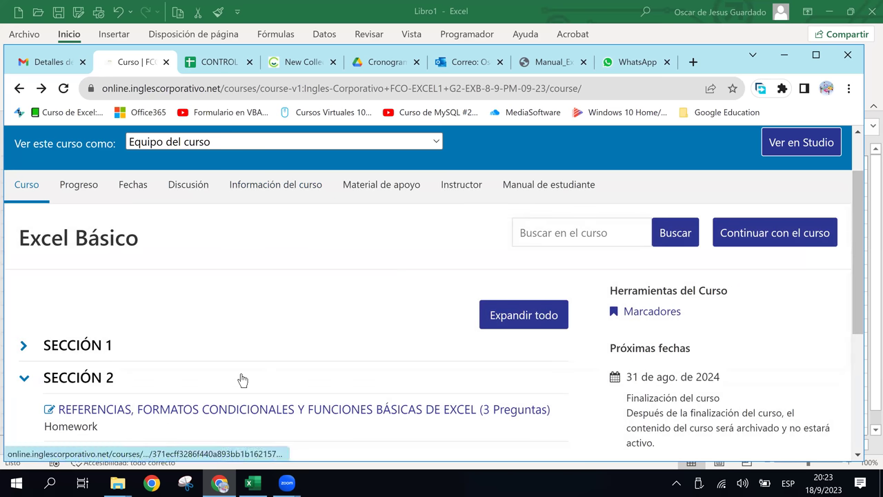
scroll(304, 362, down, 2)
scroll(304, 361, up, 3)
In the Manual_Excel_Basico.pdf tab, scroll up to exercise 07's heading and example table
click(549, 62)
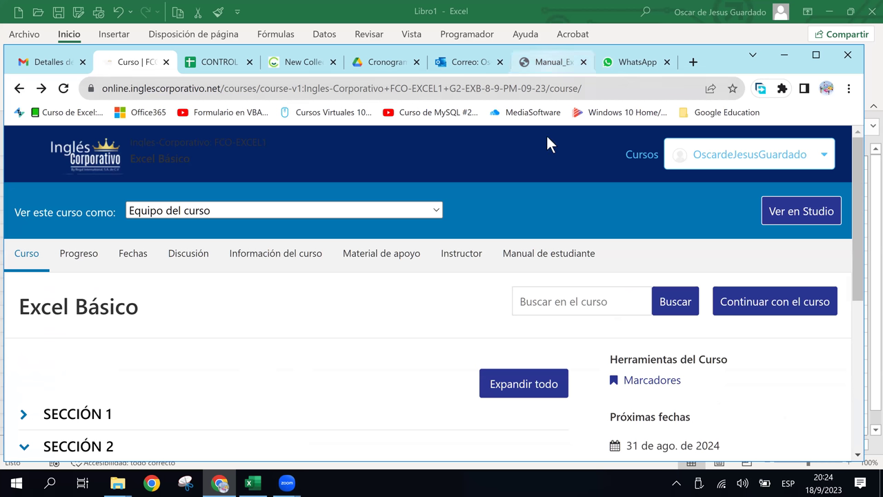
scroll(440, 338, up, 1)
scroll(439, 338, up, 4)
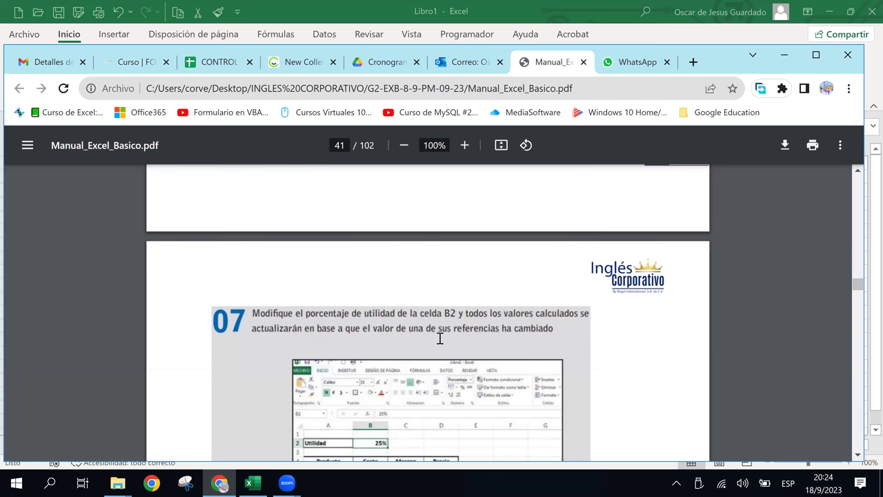
scroll(439, 338, up, 4)
scroll(439, 338, up, 2)
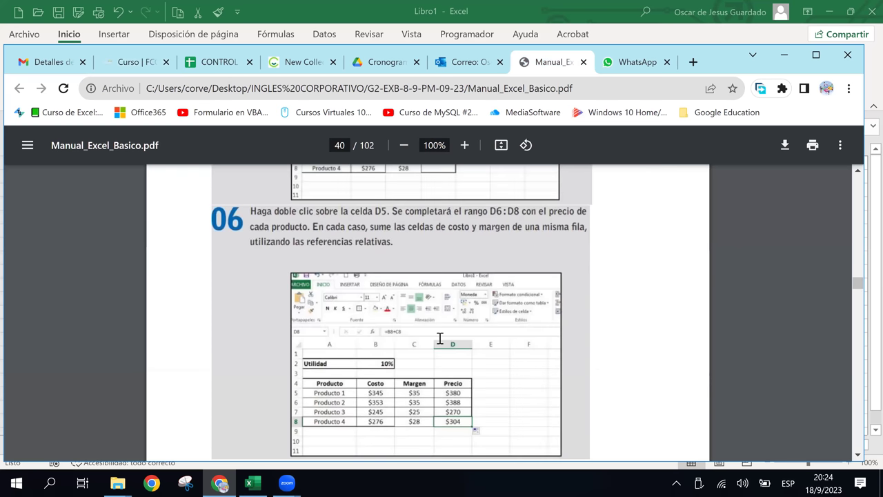
scroll(439, 338, up, 4)
scroll(440, 338, up, 1)
scroll(440, 338, up, 4)
scroll(439, 337, up, 1)
scroll(439, 338, up, 4)
scroll(440, 338, up, 4)
scroll(440, 338, up, 4)
scroll(440, 338, up, 4)
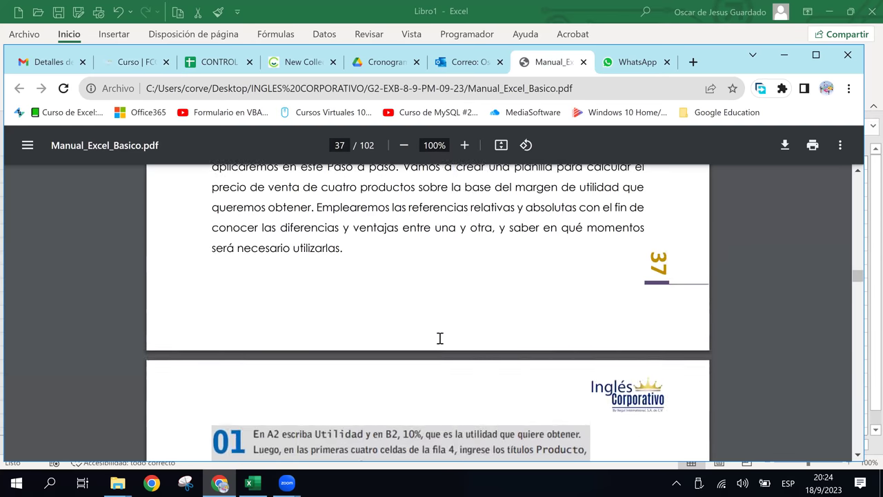
scroll(439, 338, up, 4)
scroll(439, 338, up, 4)
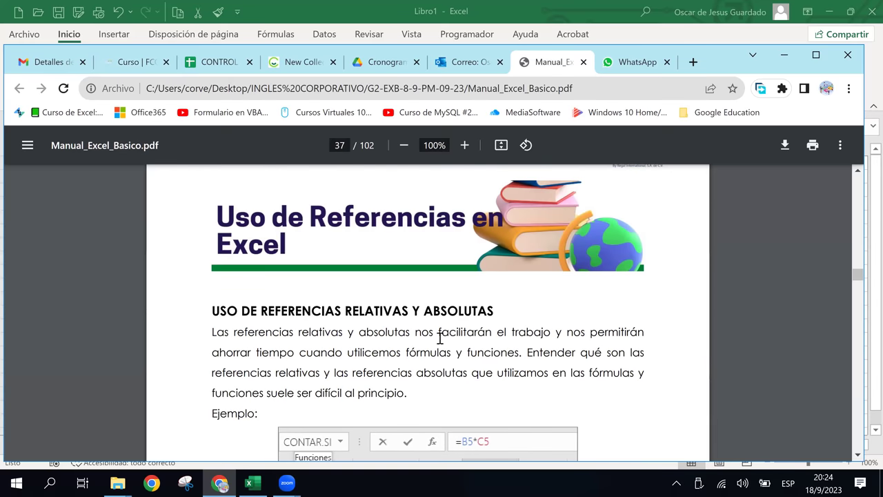
scroll(440, 338, up, 4)
scroll(439, 338, up, 3)
scroll(439, 338, up, 4)
scroll(439, 338, up, 4)
scroll(439, 338, up, 2)
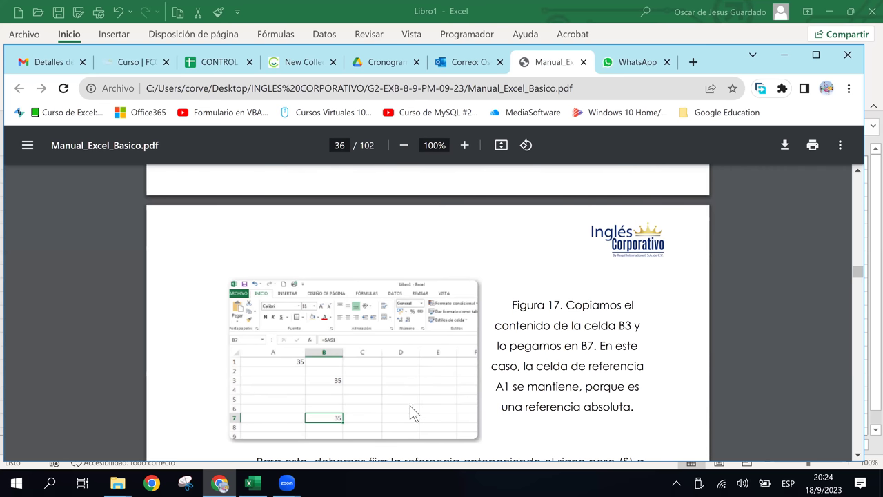
scroll(422, 409, down, 3)
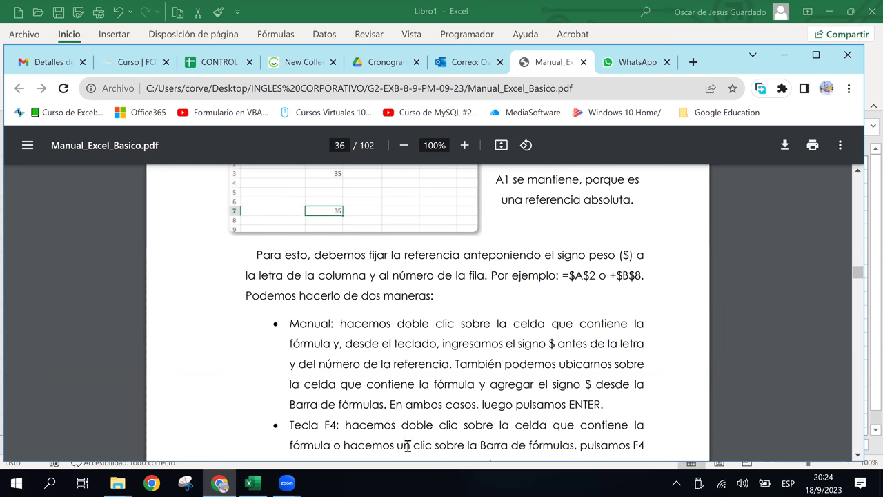
Highlight the F4 note, then read down to page 41's step 07 on changing Utilidad in B2
drag(334, 425, 327, 428)
scroll(423, 391, down, 3)
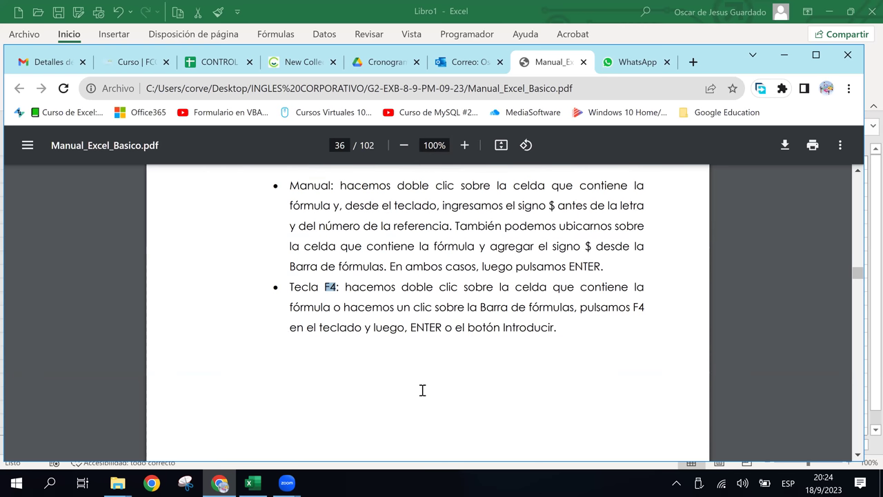
scroll(423, 397, down, 3)
scroll(423, 396, down, 2)
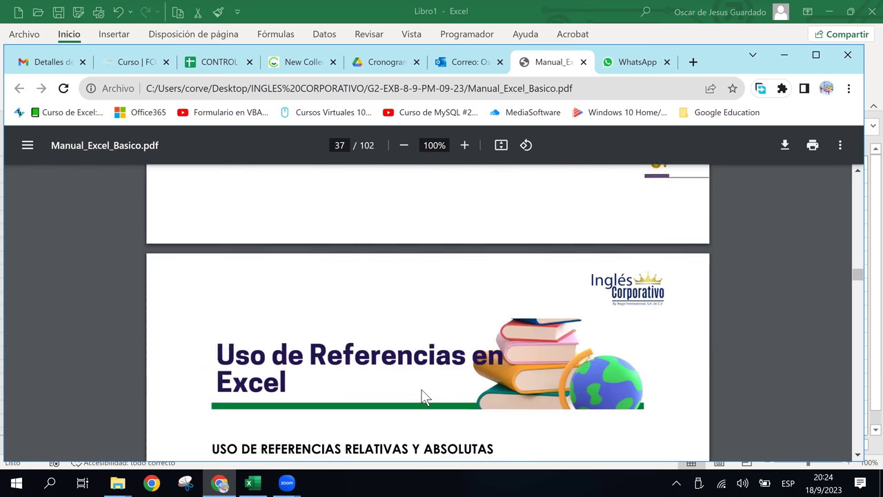
scroll(423, 396, down, 2)
scroll(422, 397, down, 2)
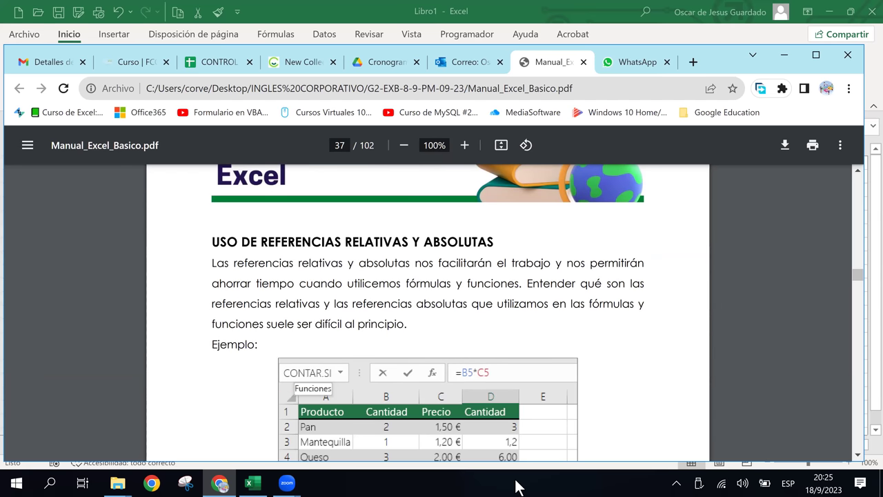
scroll(514, 384, down, 2)
scroll(514, 384, down, 2)
scroll(514, 384, down, 3)
scroll(514, 384, down, 2)
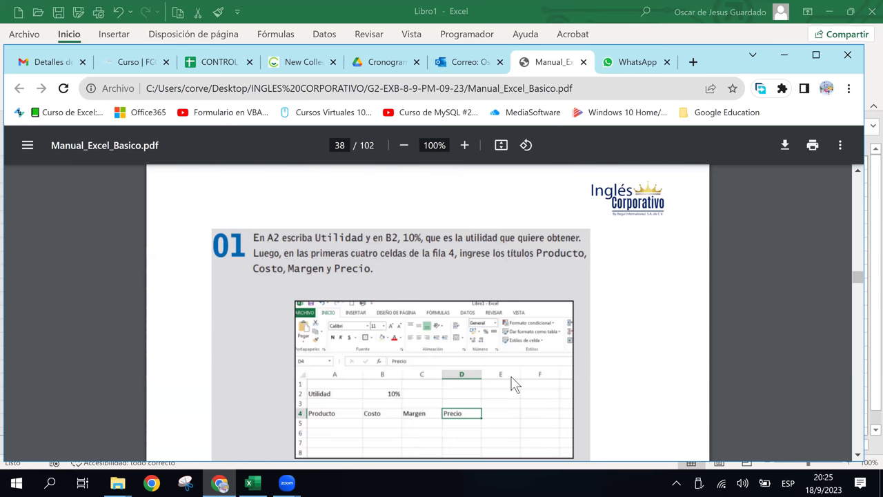
scroll(514, 384, down, 3)
scroll(514, 384, down, 2)
scroll(513, 384, down, 2)
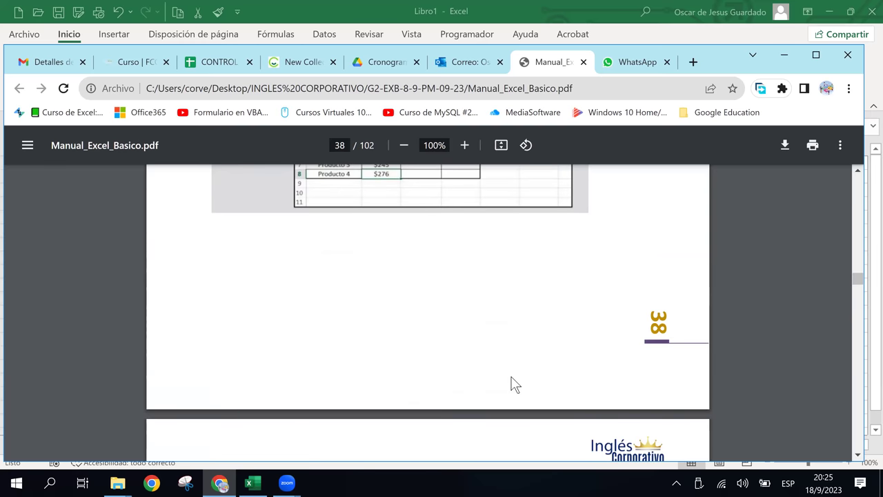
scroll(514, 384, up, 1)
scroll(514, 384, up, 1)
scroll(514, 384, down, 2)
scroll(514, 384, down, 1)
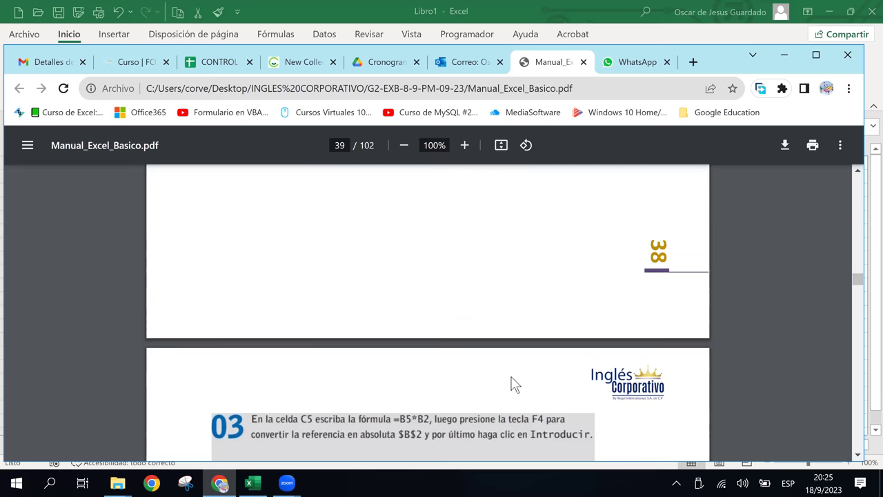
scroll(514, 384, down, 2)
scroll(514, 384, down, 2)
scroll(514, 384, down, 1)
scroll(514, 384, down, 2)
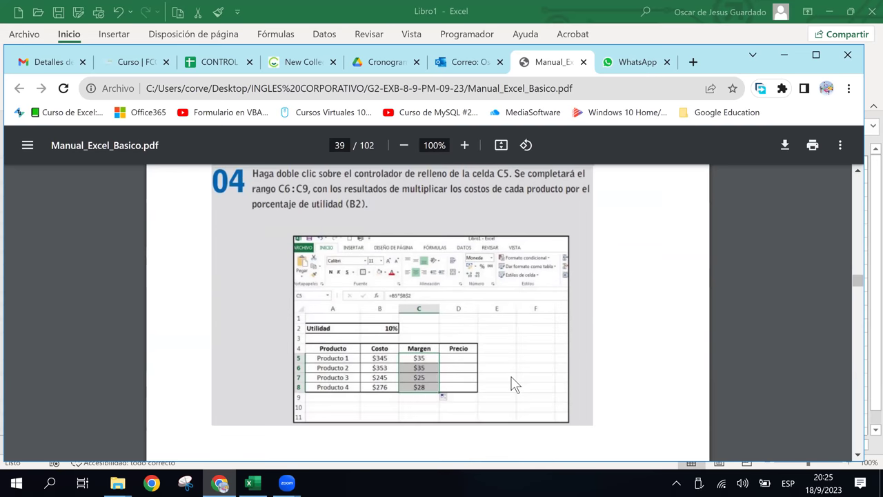
scroll(514, 384, down, 1)
scroll(514, 385, down, 3)
scroll(514, 384, down, 1)
scroll(514, 384, down, 1)
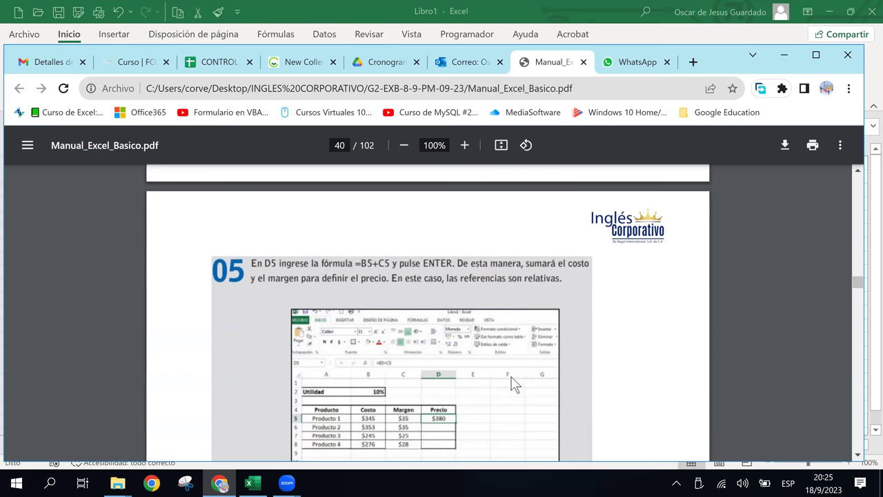
scroll(514, 384, down, 3)
scroll(514, 384, down, 2)
scroll(514, 384, down, 2)
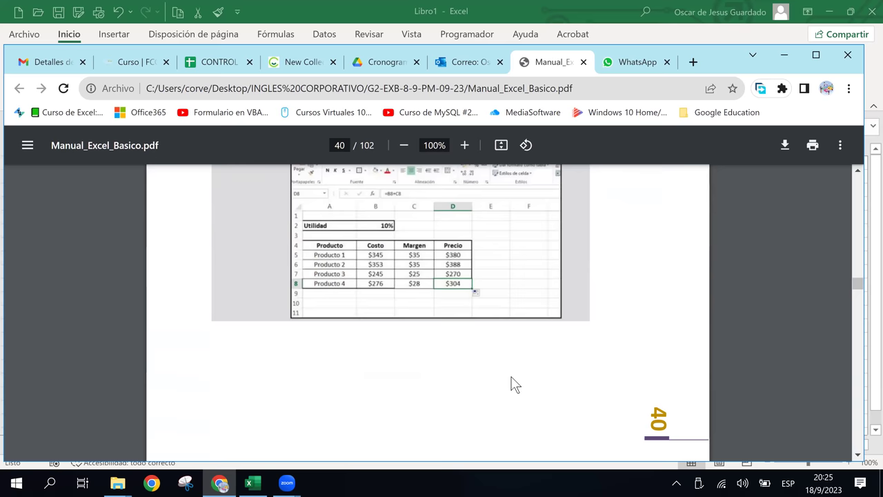
scroll(514, 384, down, 4)
scroll(514, 384, down, 2)
scroll(514, 384, down, 2)
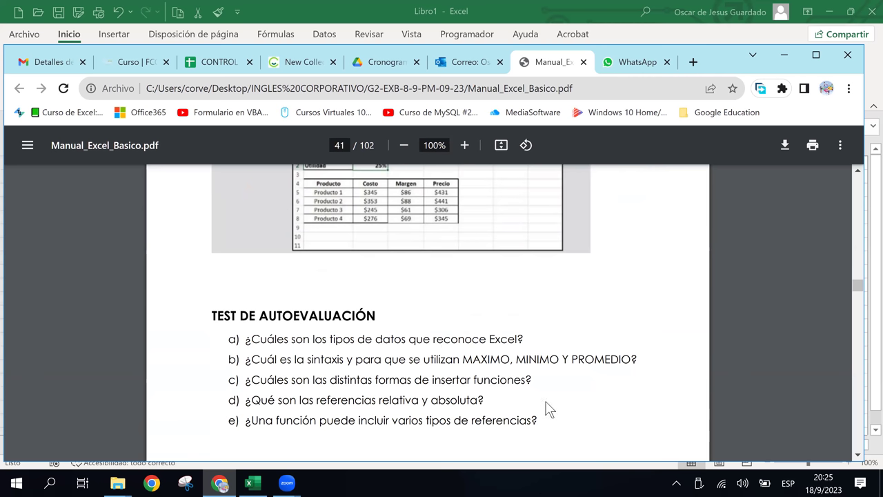
scroll(535, 389, up, 1)
scroll(536, 389, up, 1)
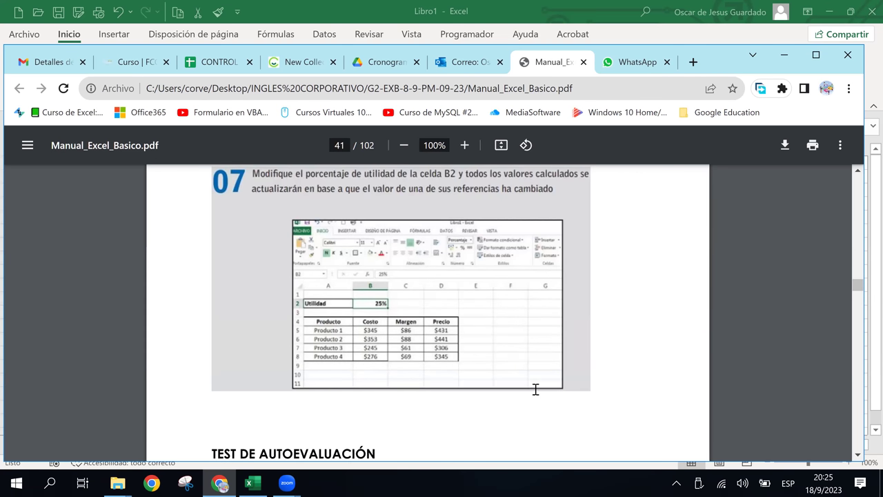
scroll(536, 389, up, 1)
scroll(535, 389, down, 1)
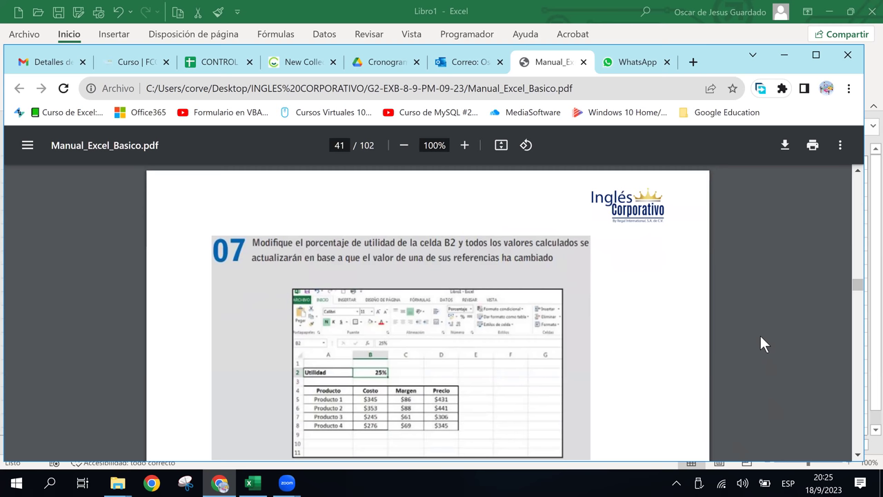
Check WhatsApp Web, minimize Chrome, and open then close the FE Y ALEGRIA 2023 folder window
click(640, 63)
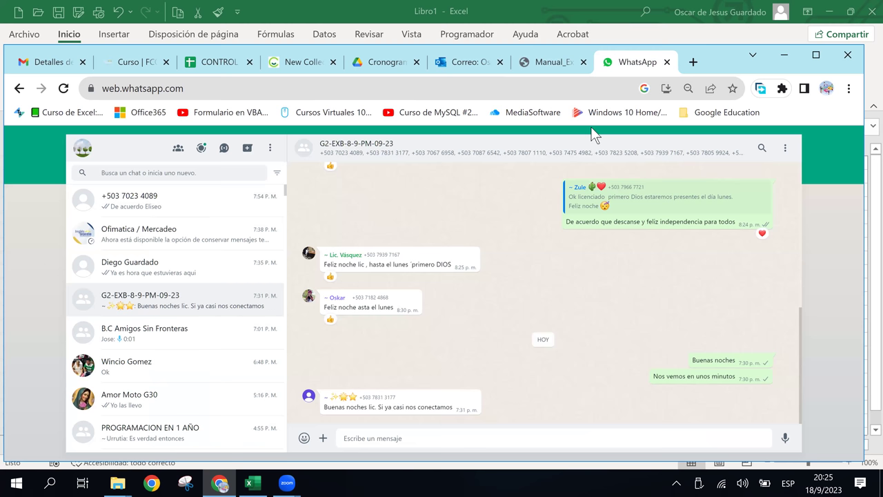
click(784, 55)
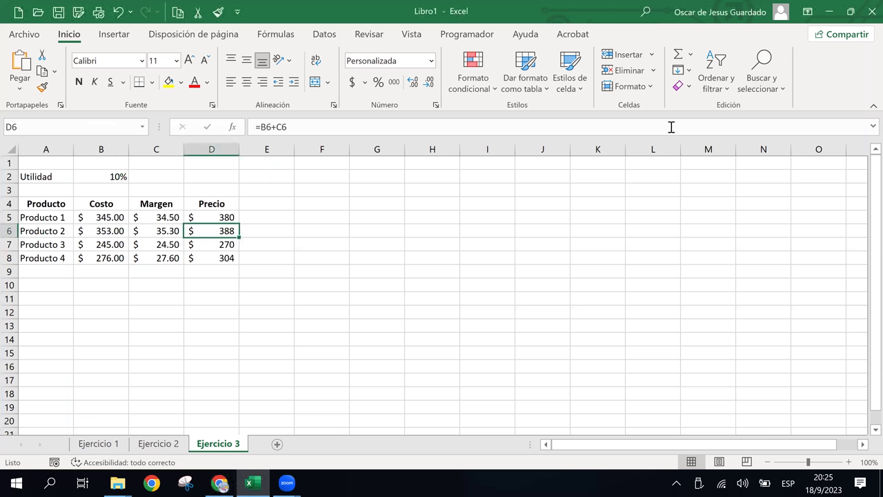
click(121, 485)
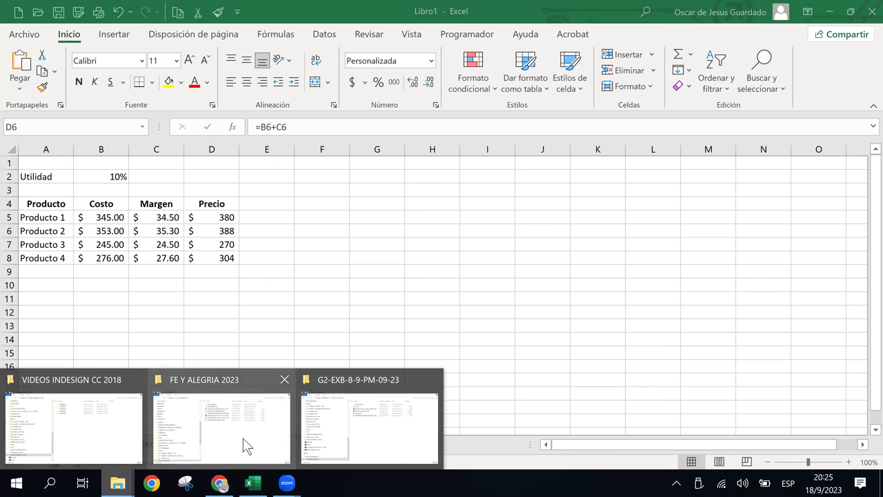
click(244, 444)
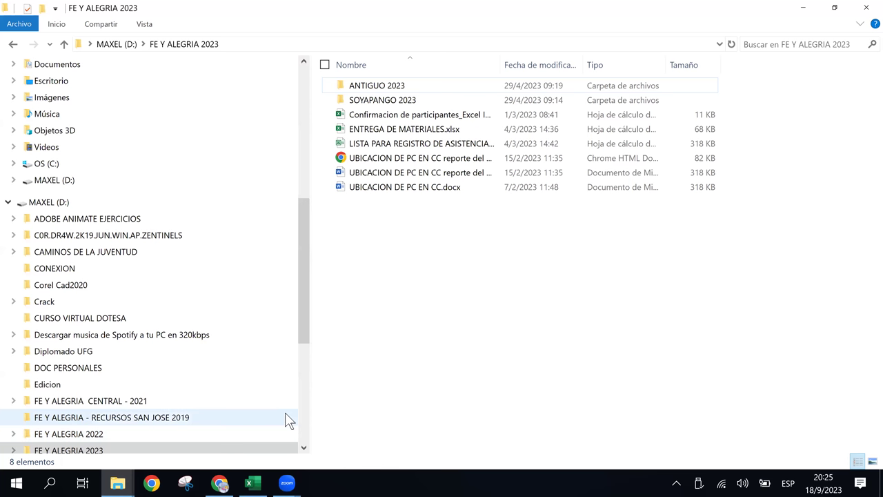
click(866, 8)
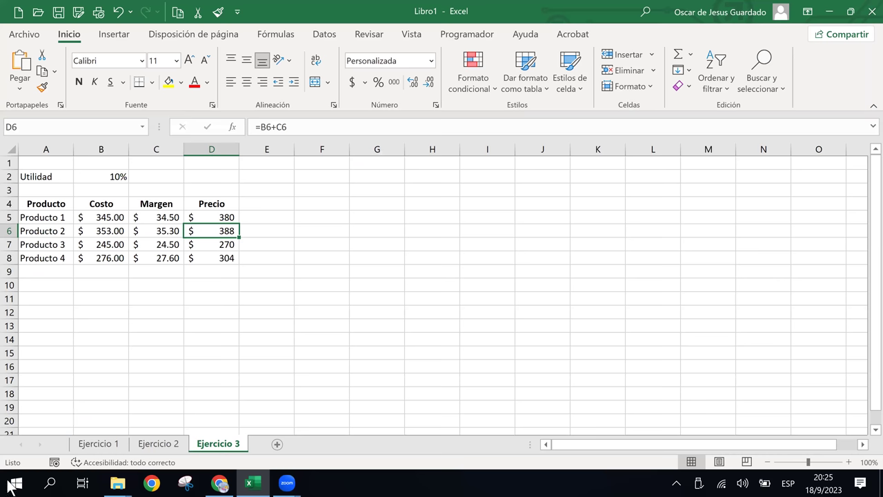
click(118, 481)
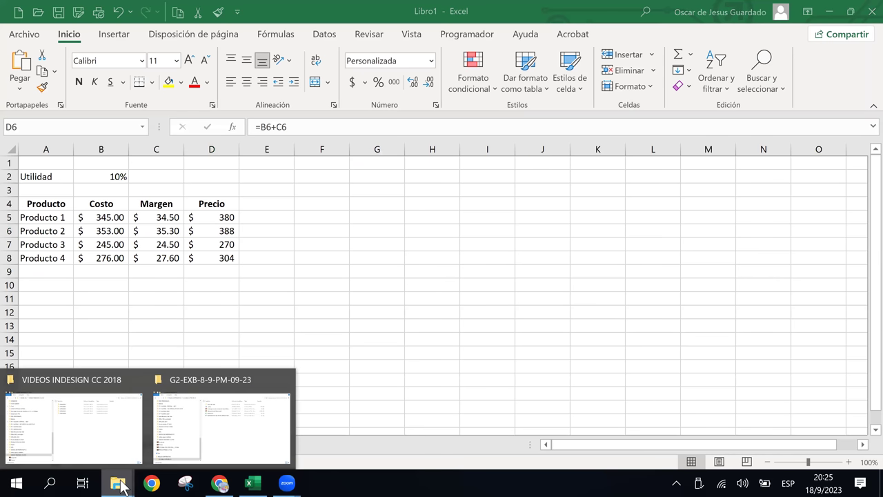
Drag REFERENCIAS RELATIVAS ABSOLUTAS Y MIXTAS EN EXCEL.xlsx from the G2-EXB-8-9-PM-09-23 folder into the group chat and send it
click(196, 428)
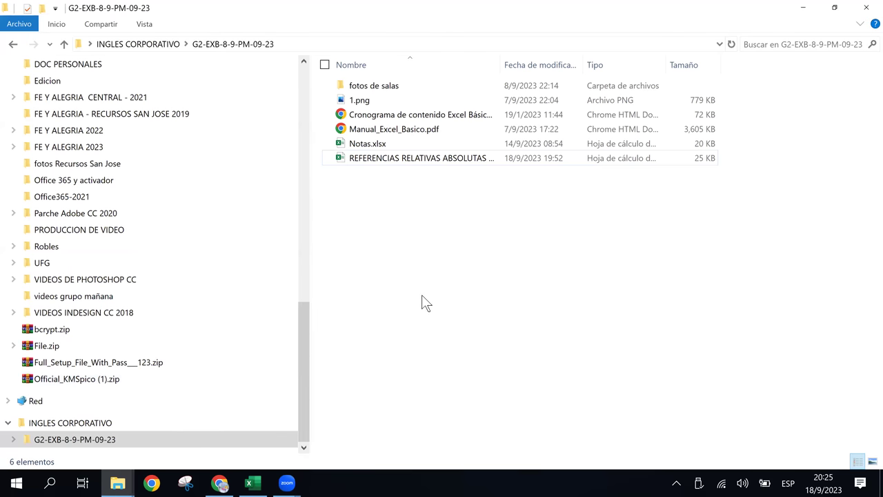
mouse_move(433, 165)
mouse_down()
mouse_move(282, 447)
mouse_move(230, 488)
mouse_up()
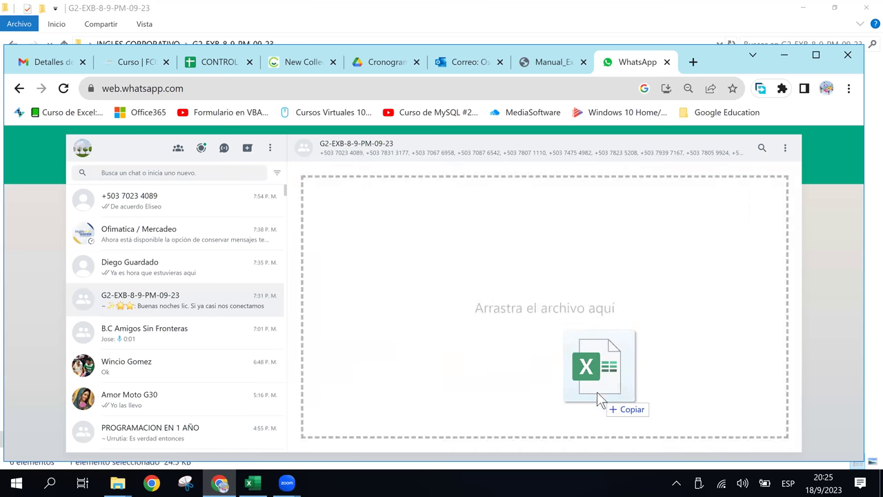
drag(229, 487, 596, 391)
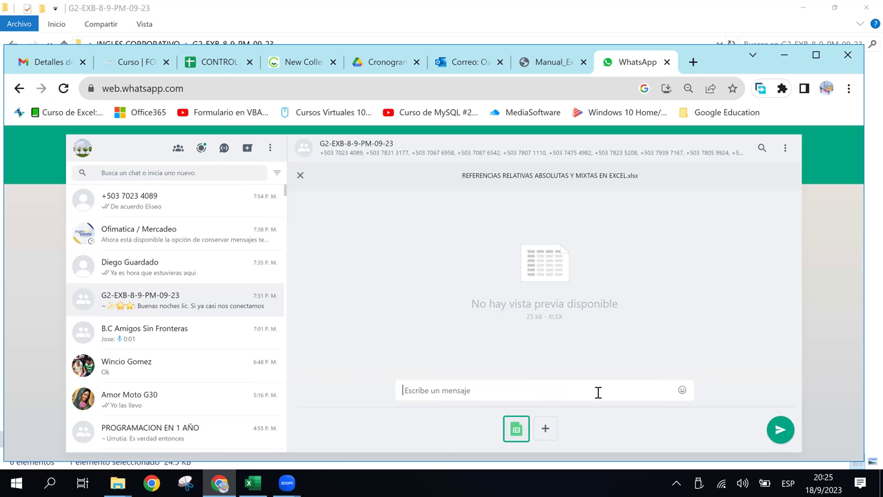
click(778, 430)
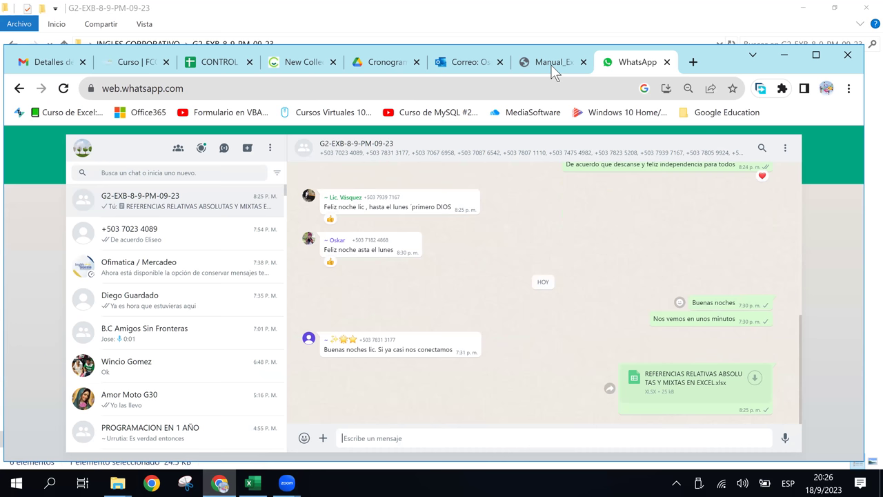
Open the REFERENCIAS homework under Sección 2 of the Inglés Corporativo course page
click(76, 62)
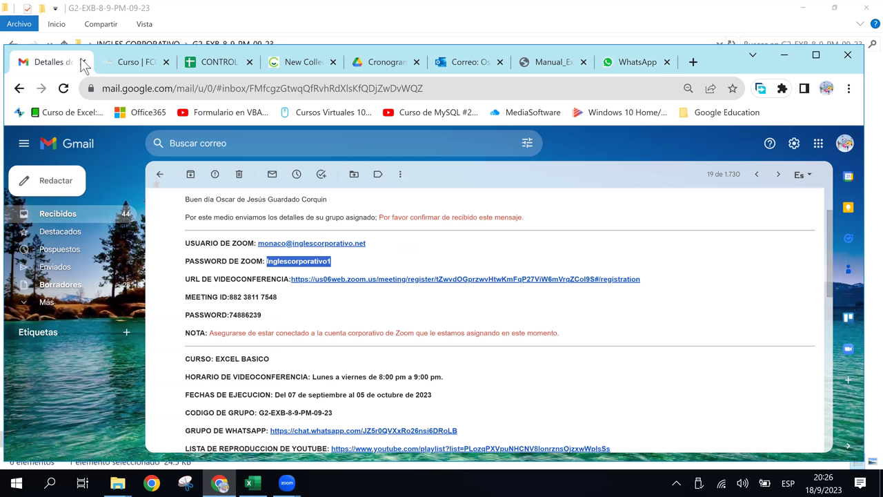
click(124, 63)
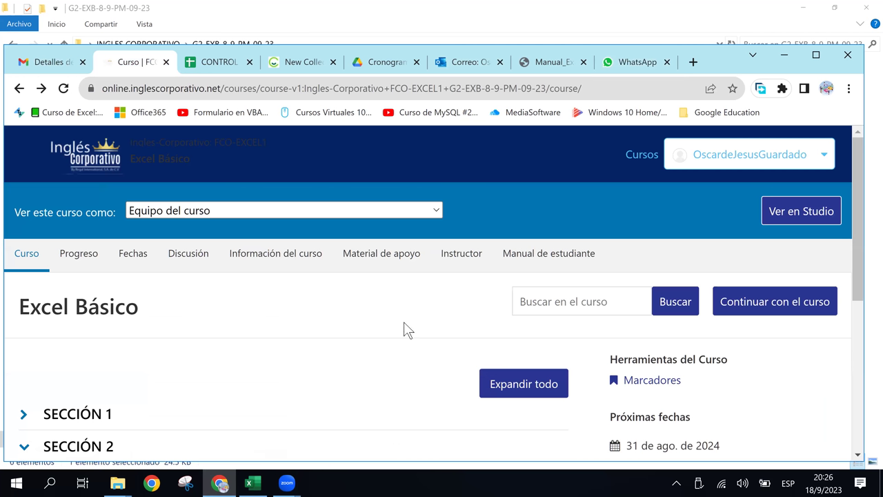
scroll(407, 329, down, 4)
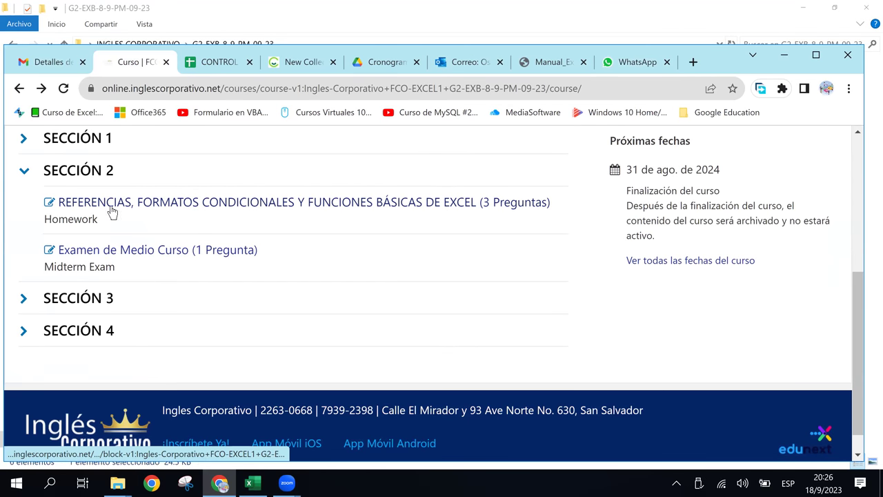
click(107, 204)
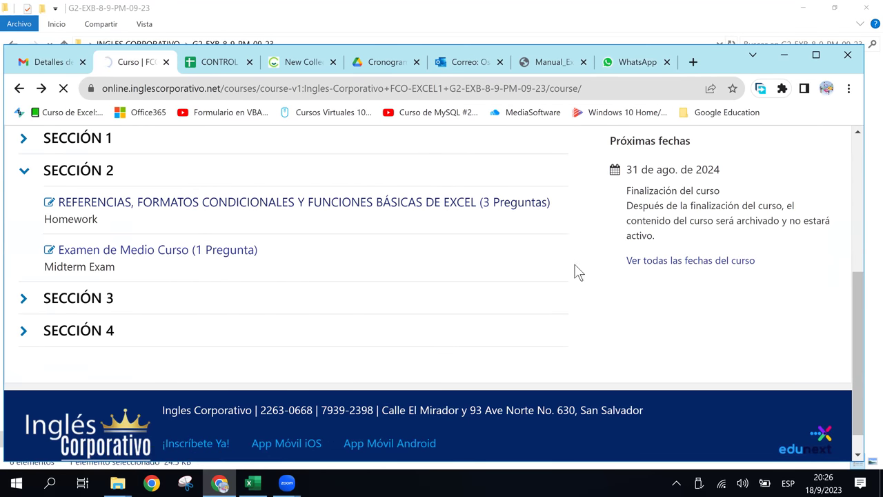
Minimize Chrome and close the G2-EXB-8-9-PM-09-23 folder window to get back to Excel
click(784, 58)
click(403, 287)
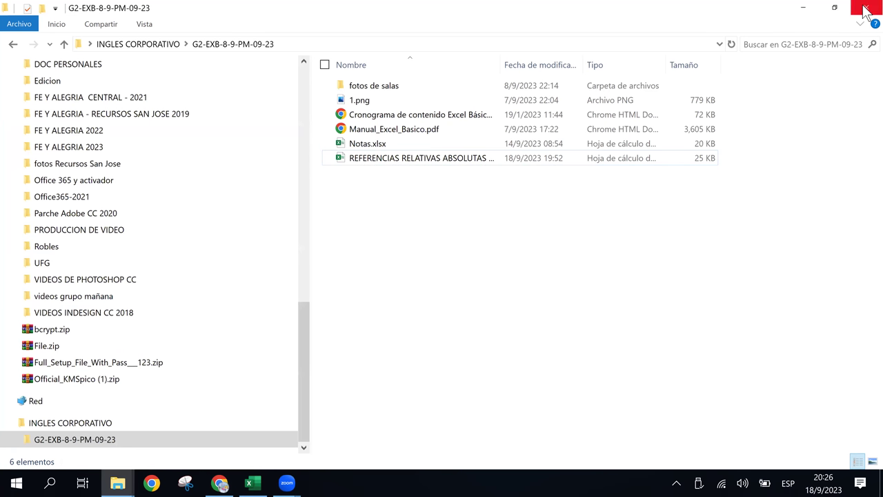
click(862, 12)
drag(341, 284, 343, 272)
Bring the Ejercicio 3 sheet back to the front in Excel
click(343, 207)
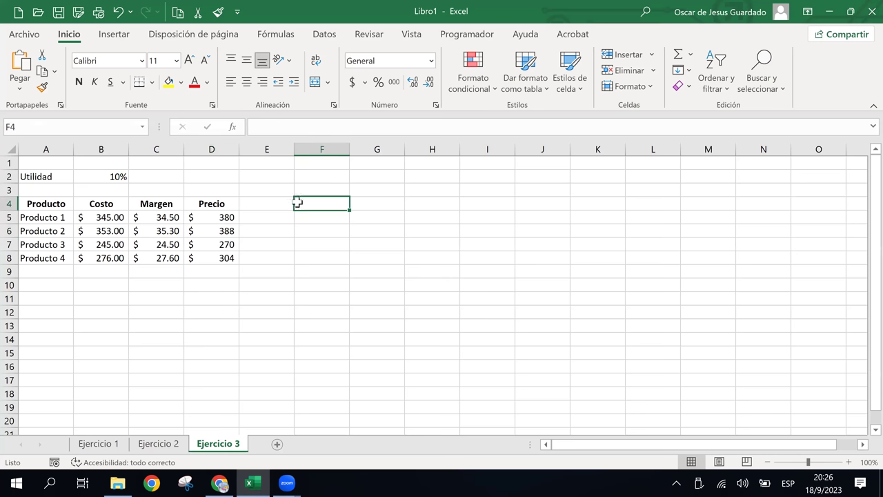
click(285, 201)
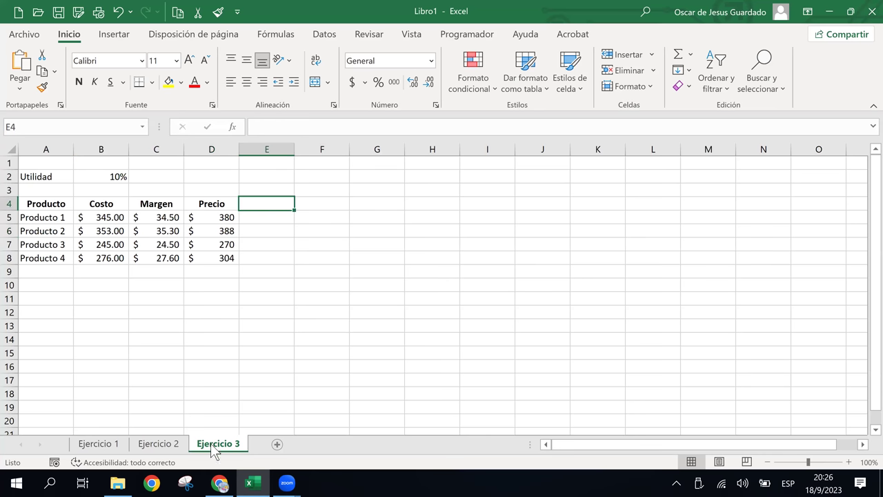
mouse_move(113, 482)
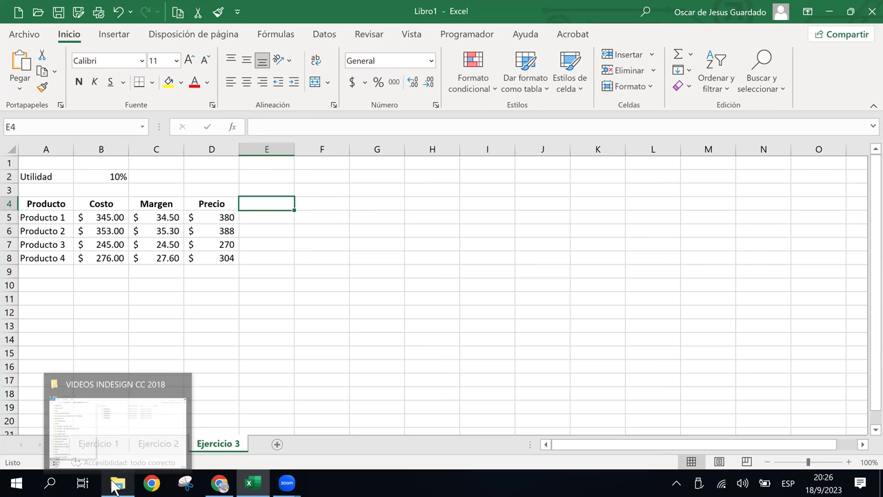
click(375, 351)
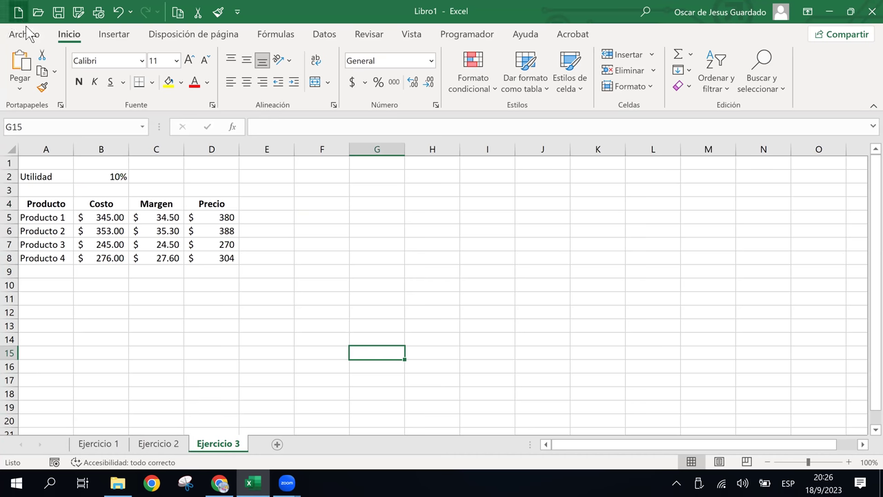
Save the workbook as Referncias.xlsx in the G2-EXB-8-9-PM-09-23 folder
click(24, 34)
click(46, 217)
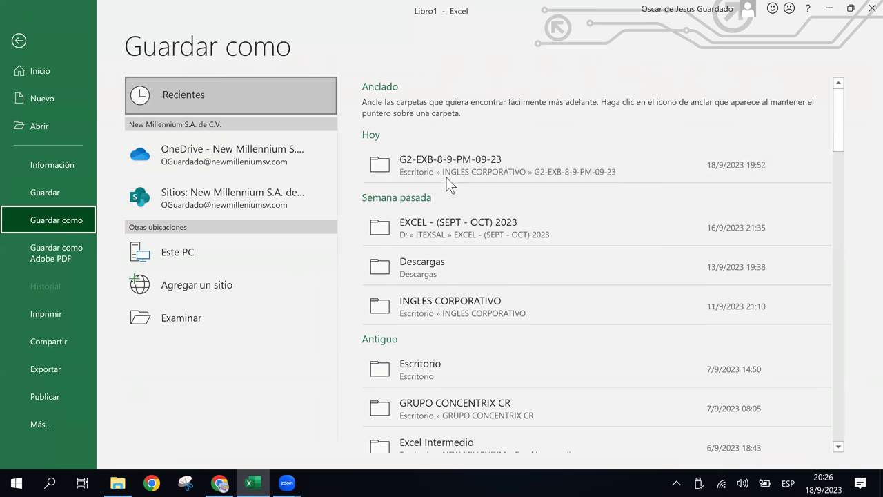
click(445, 167)
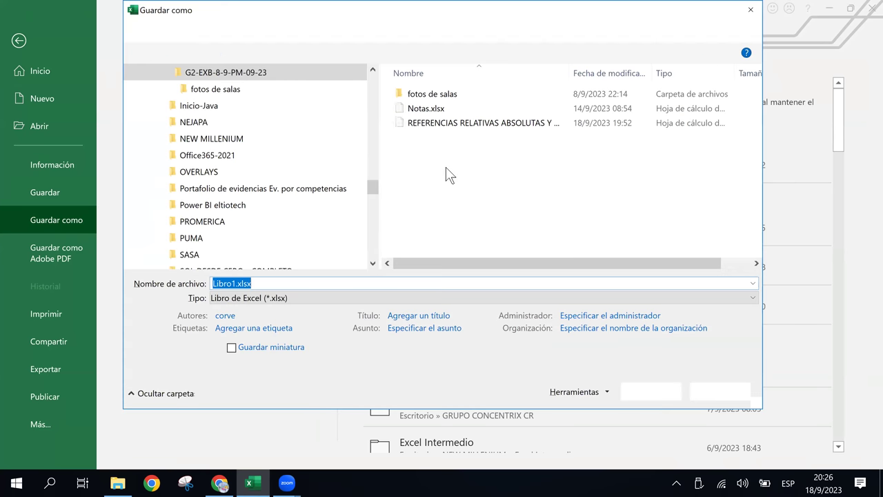
text(refere)
key(BackSpace)
key(BackSpace)
key(BackSpace)
key(BackSpace)
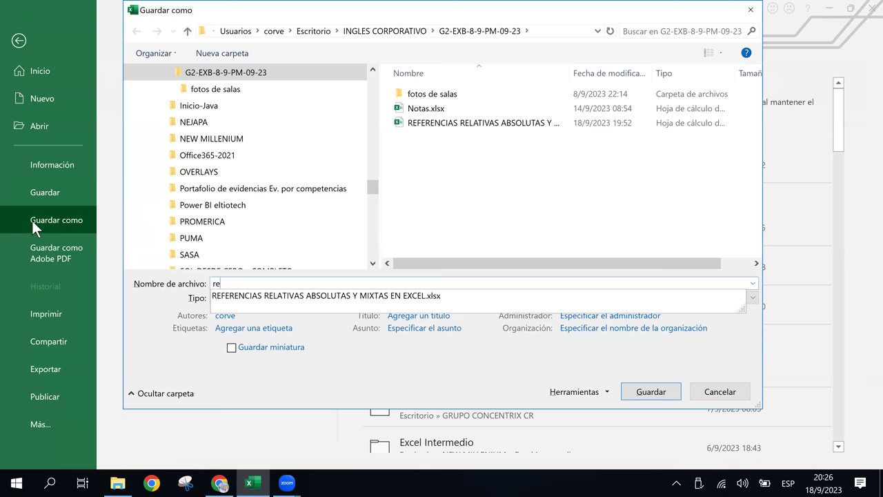
key(BackSpace)
key(BackSpace)
text(Refer)
text(ncias)
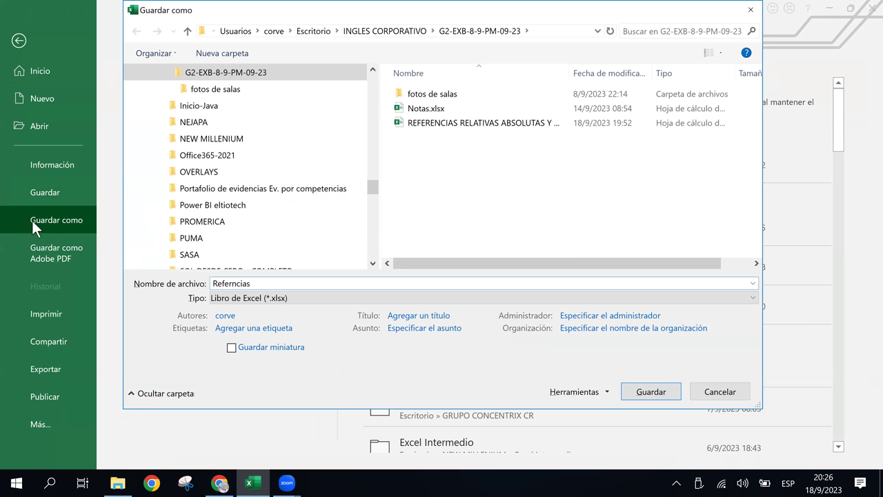
key(Return)
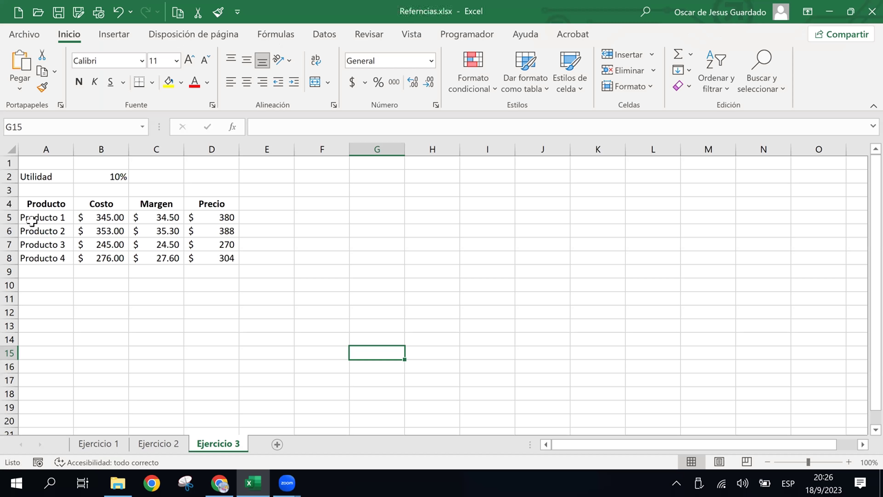
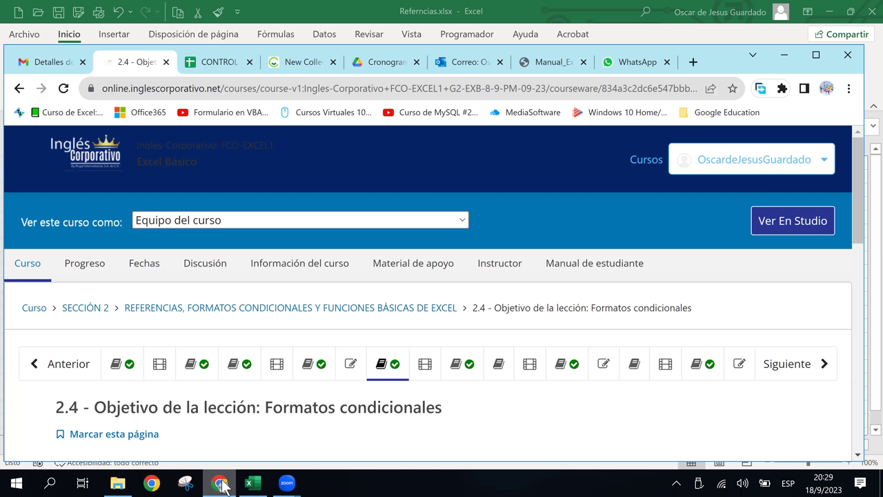
Send the REFERENCIAS RELATIVAS ABSOLUTAS Y MIXTAS EN EXCEL.xlsx file to the WhatsApp class group, then minimize Chrome
click(221, 483)
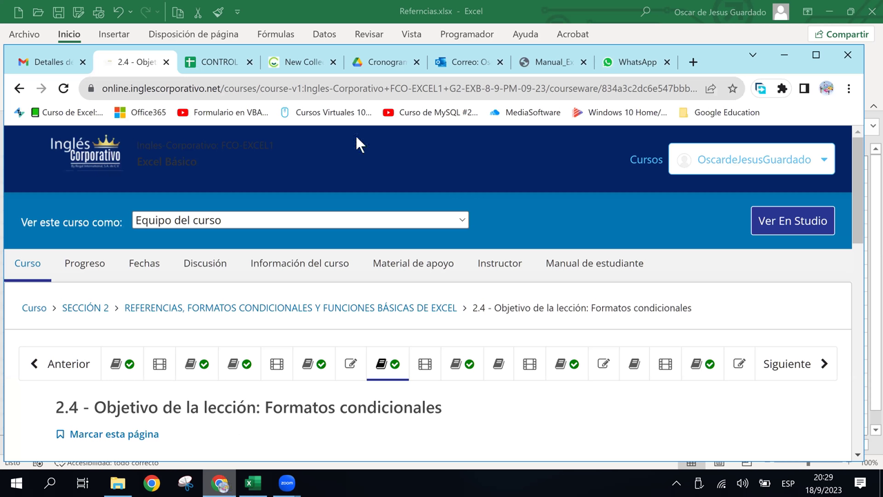
click(641, 69)
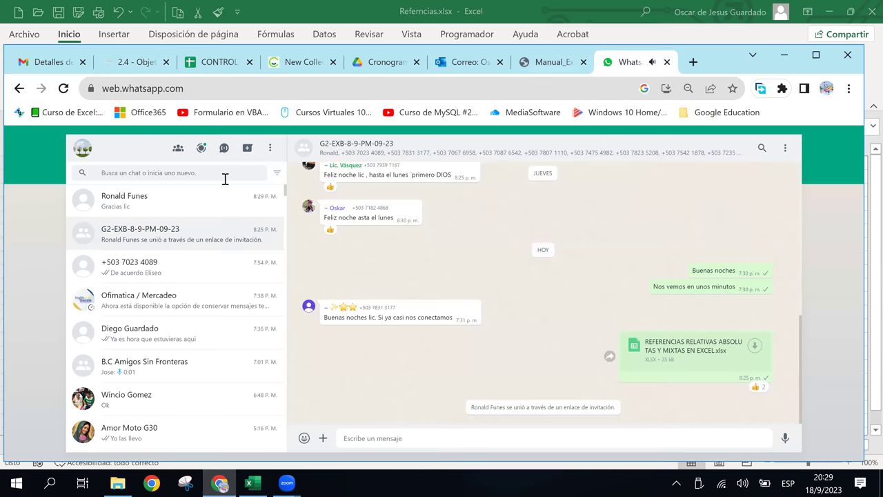
click(498, 435)
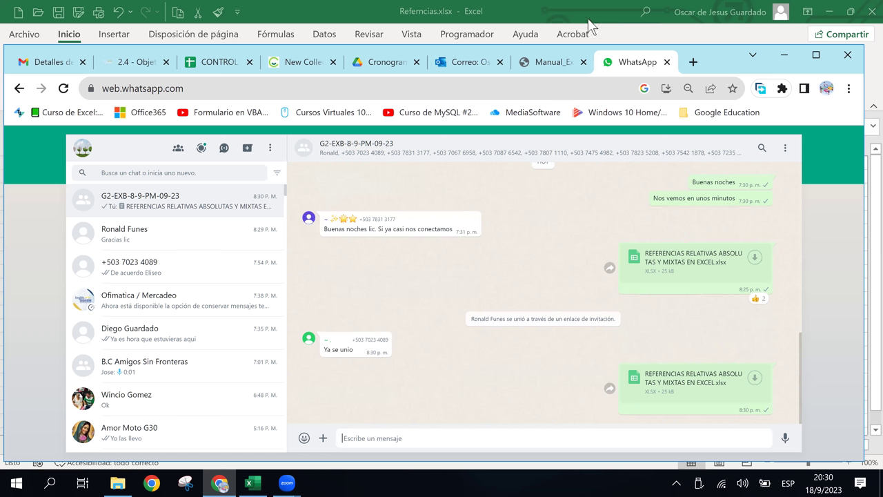
click(785, 57)
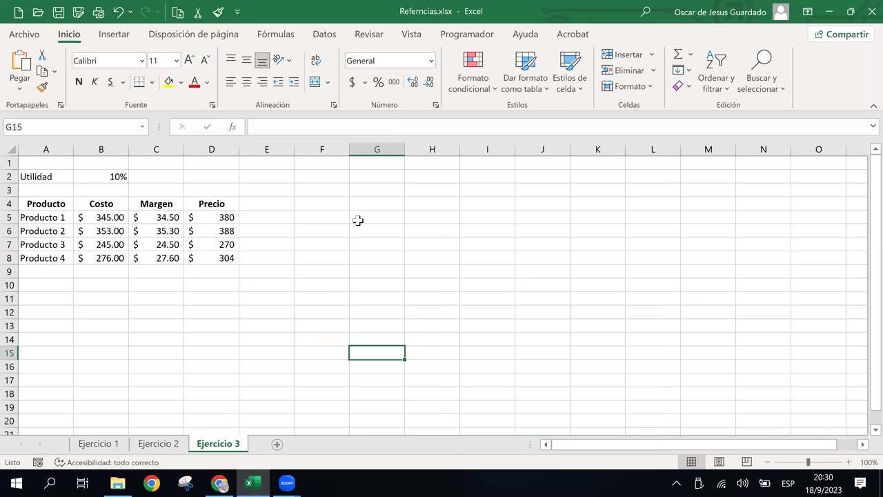
Open REFERENCIAS RELATIVAS ABSOLUTAS Y MIXTAS EN EXCEL.xlsx from INGLES CORPORATIVO > G2-EXB-8-9-PM-09-23
click(296, 203)
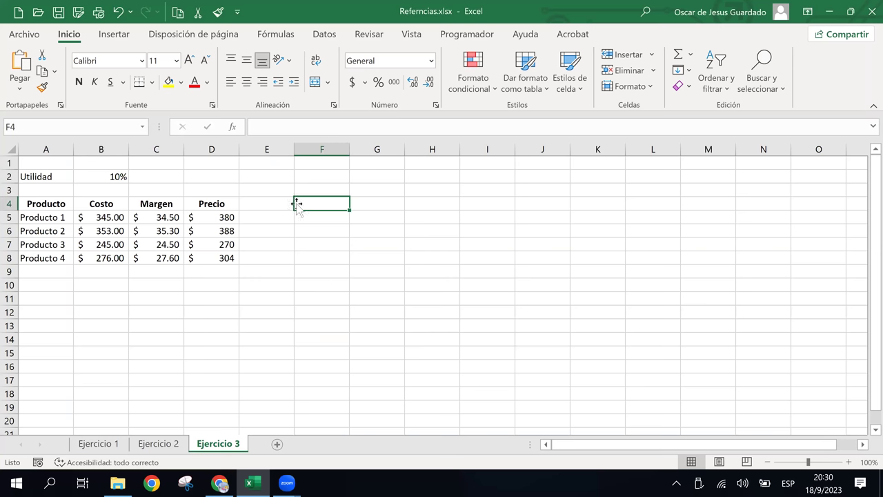
click(115, 484)
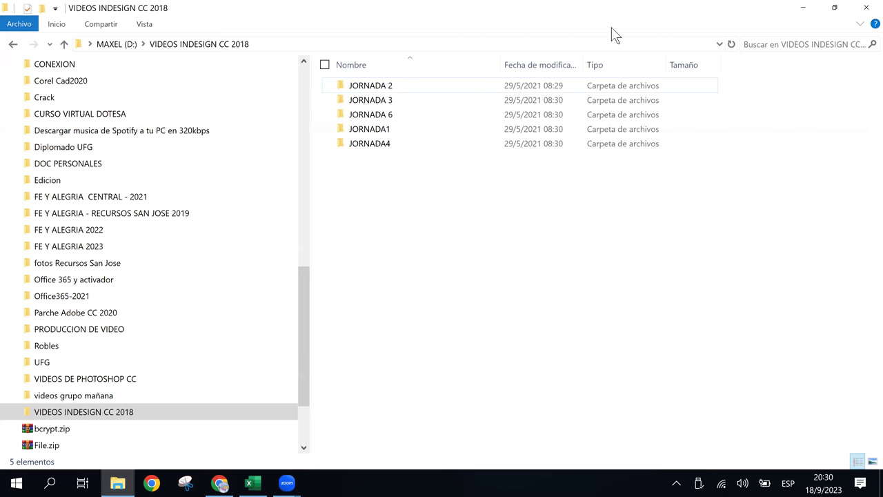
click(865, 9)
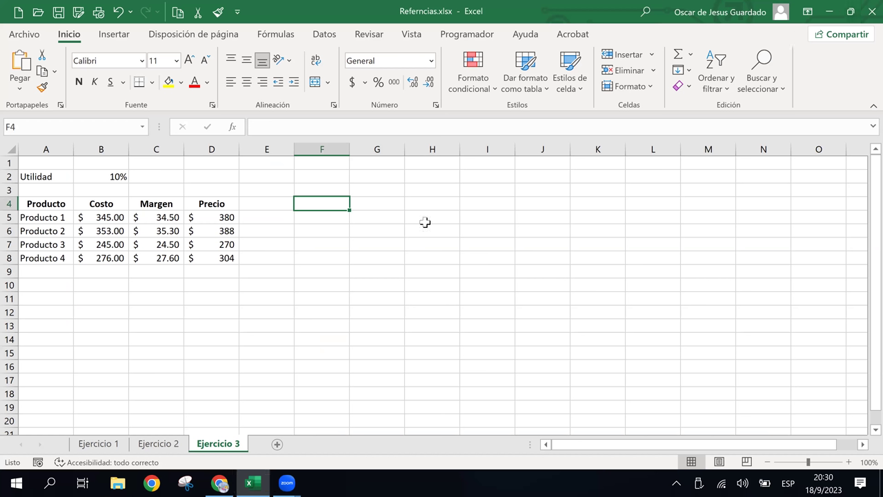
click(829, 11)
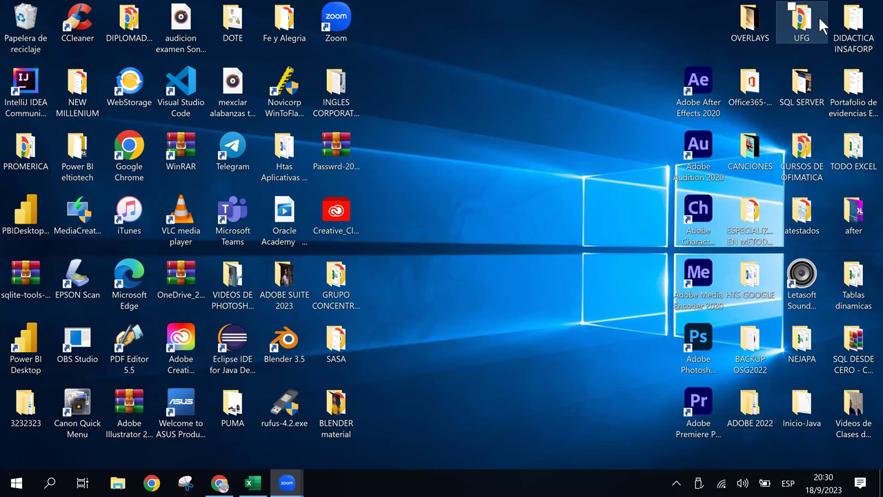
double_click(335, 87)
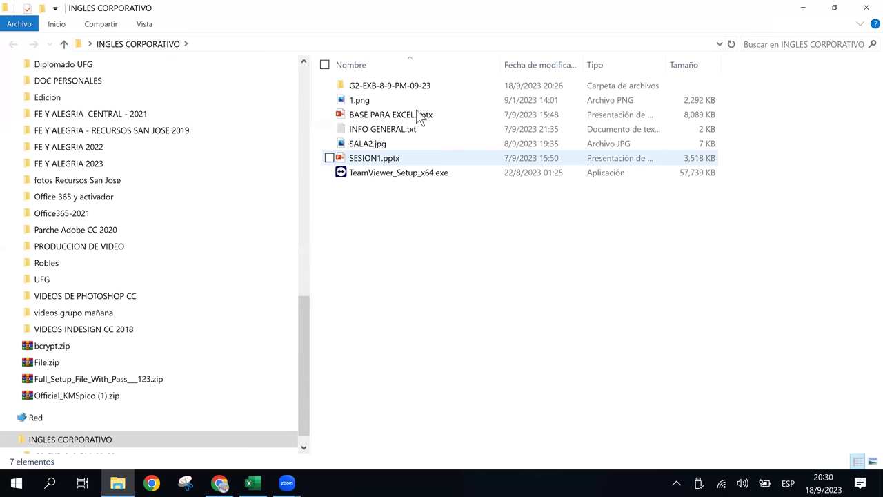
double_click(375, 87)
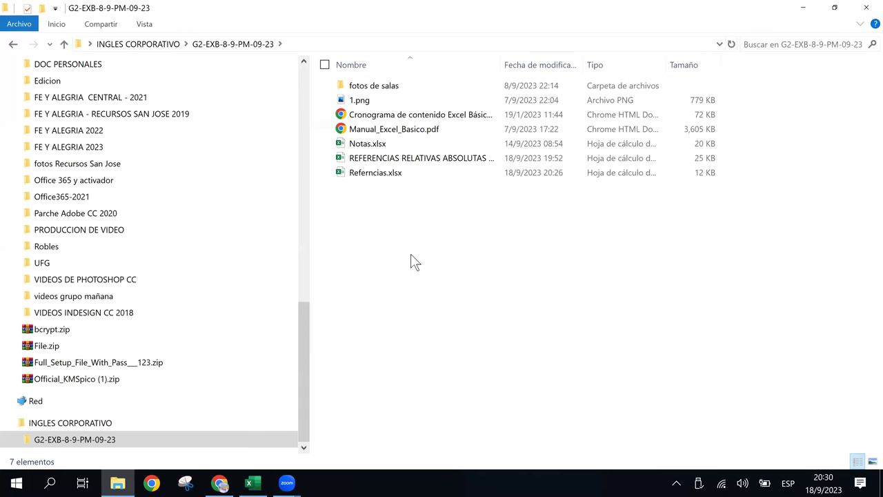
click(392, 158)
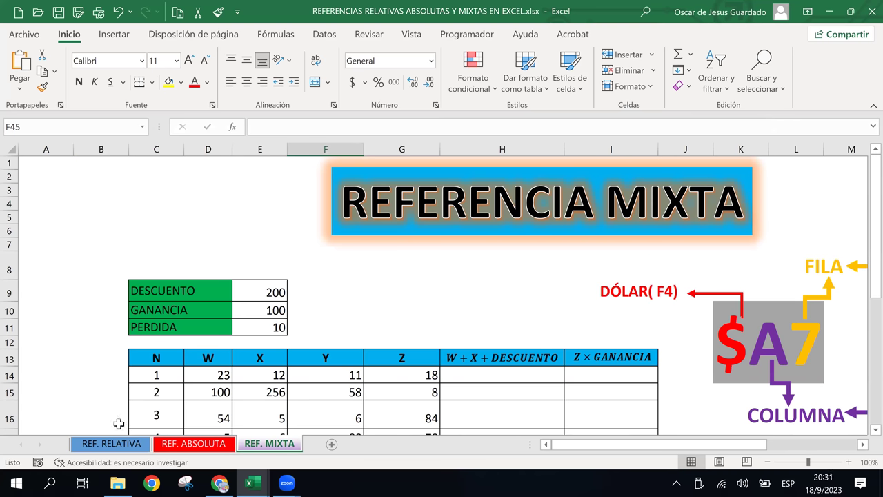
Browse the REF. RELATIVA, REF. ABSOLUTA and REF. MIXTA sheets, then view REF. RELATIVA at 90% zoom
click(129, 446)
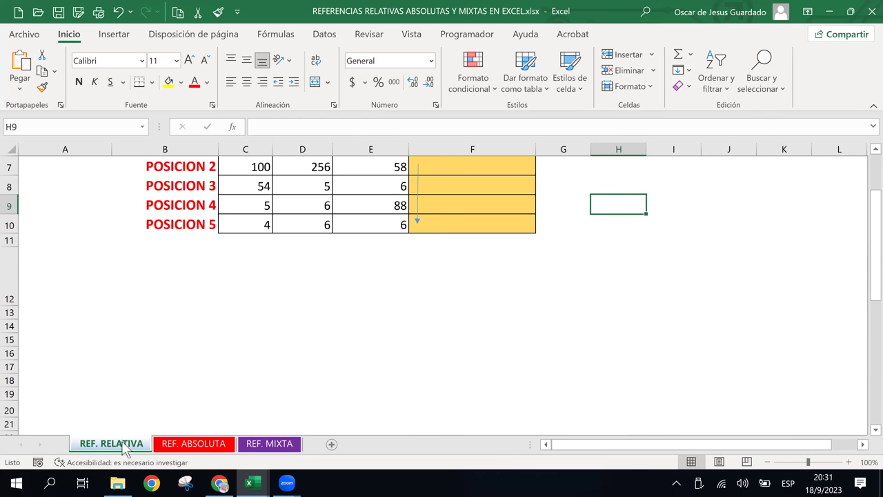
click(188, 446)
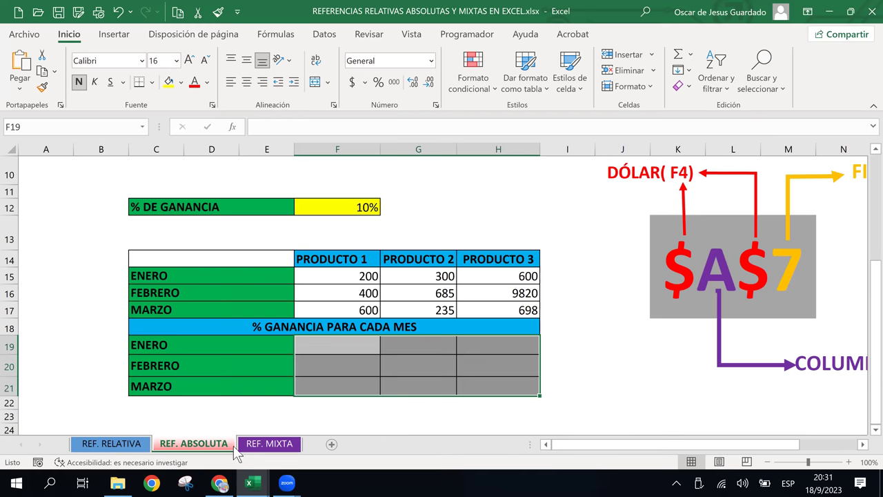
click(257, 445)
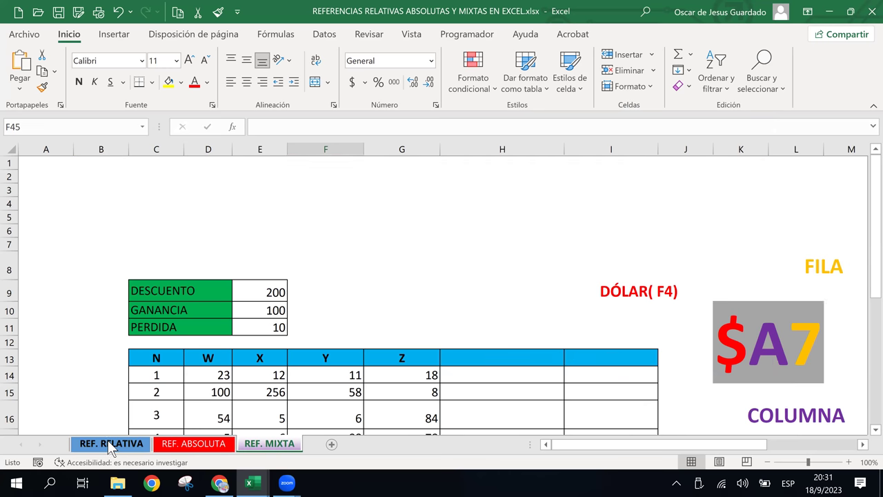
click(110, 445)
scroll(293, 324, up, 2)
scroll(293, 324, down, 1)
scroll(293, 321, up, 1)
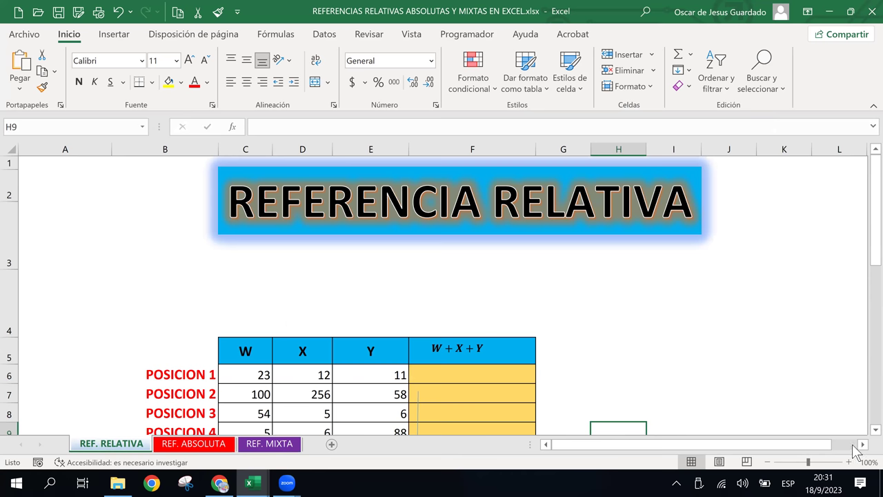
click(766, 461)
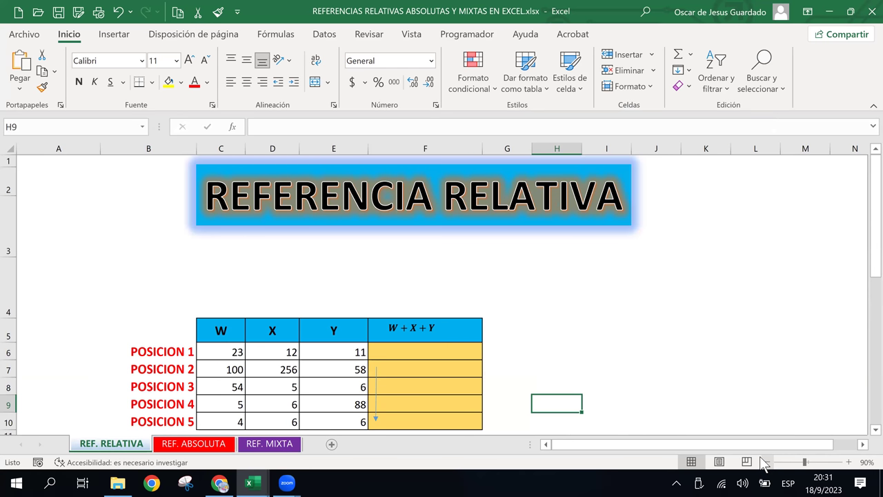
click(407, 352)
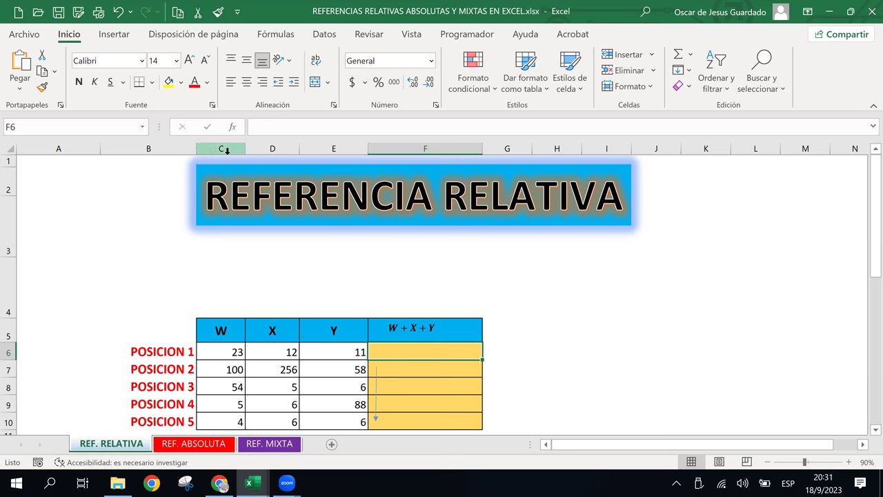
Highlight the W, X, Y headers C5:E5 and result cell F6, then minimize the workbook
drag(222, 331, 334, 332)
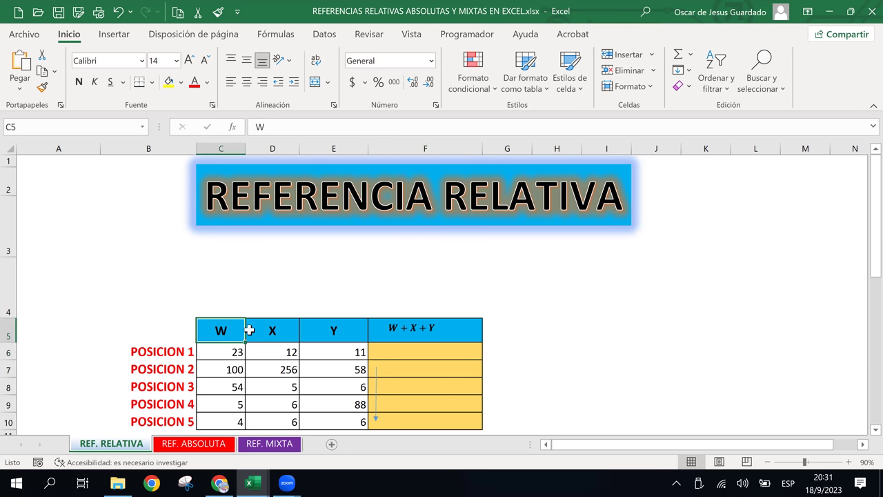
click(320, 335)
click(242, 333)
drag(301, 333, 319, 333)
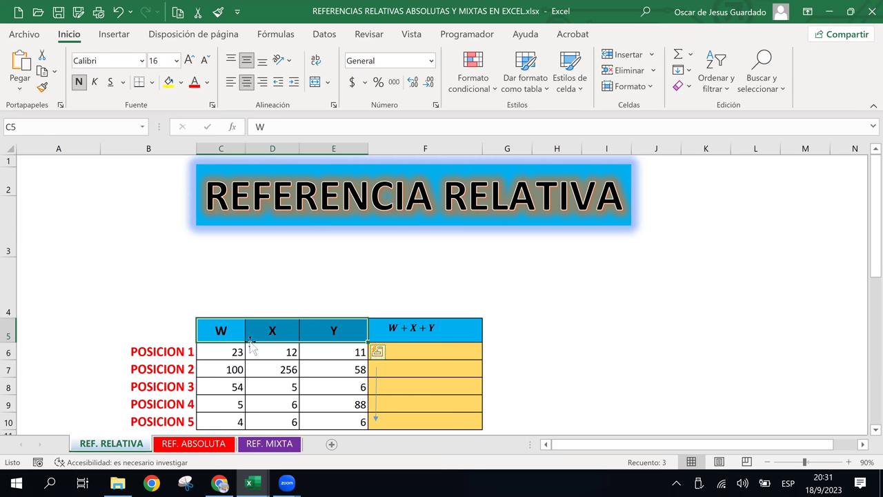
click(400, 351)
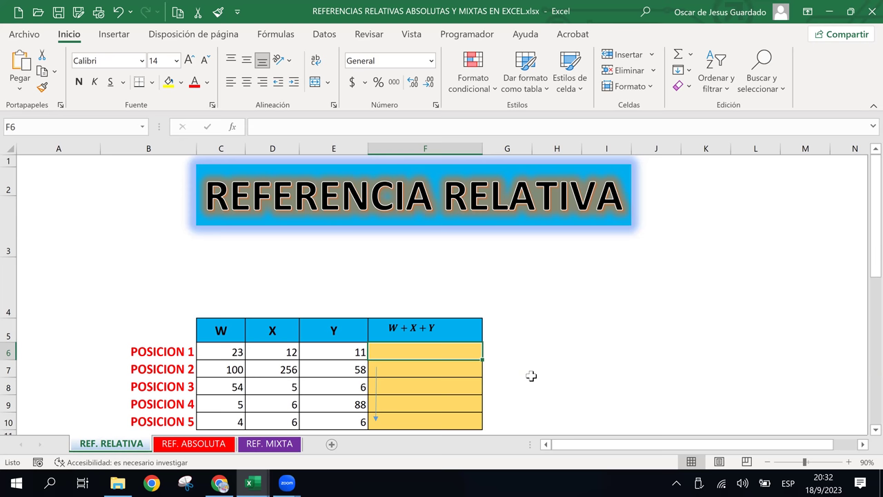
click(830, 14)
Return to Referncias.xlsx's Ejercicio 3 table, briefly visit the meeting, and select G4
click(438, 238)
click(338, 202)
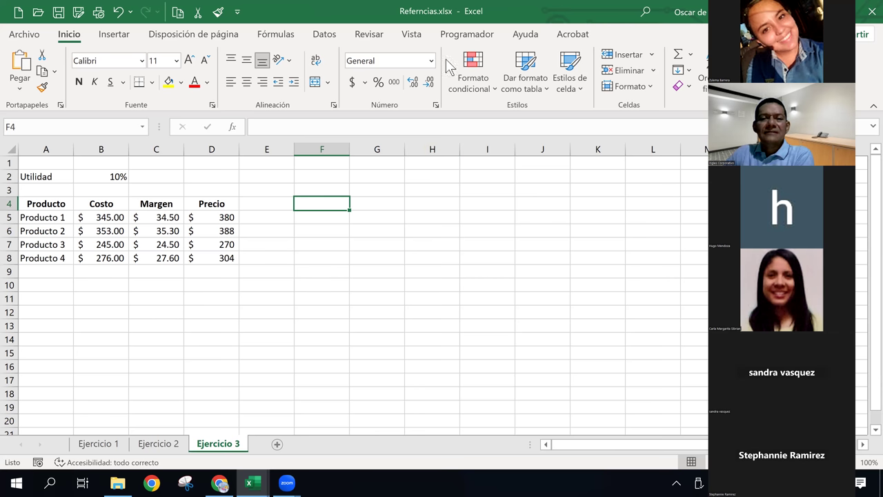
key(alt+Tab)
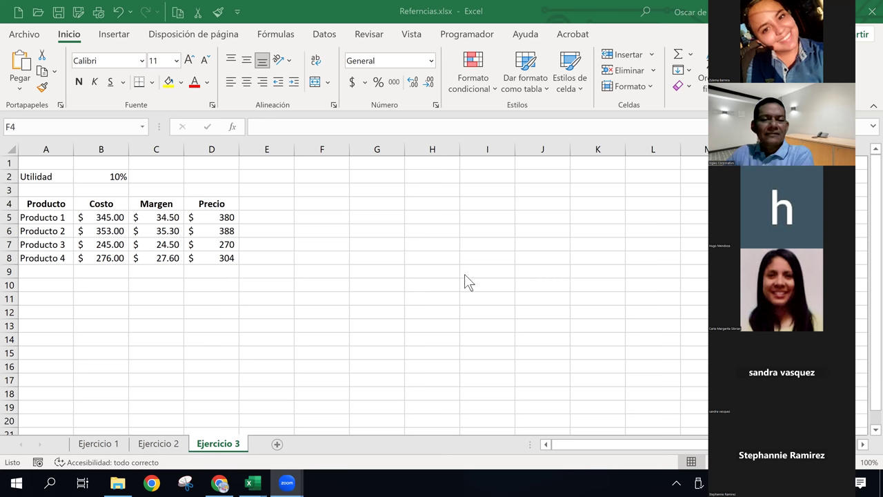
click(336, 207)
key(Right)
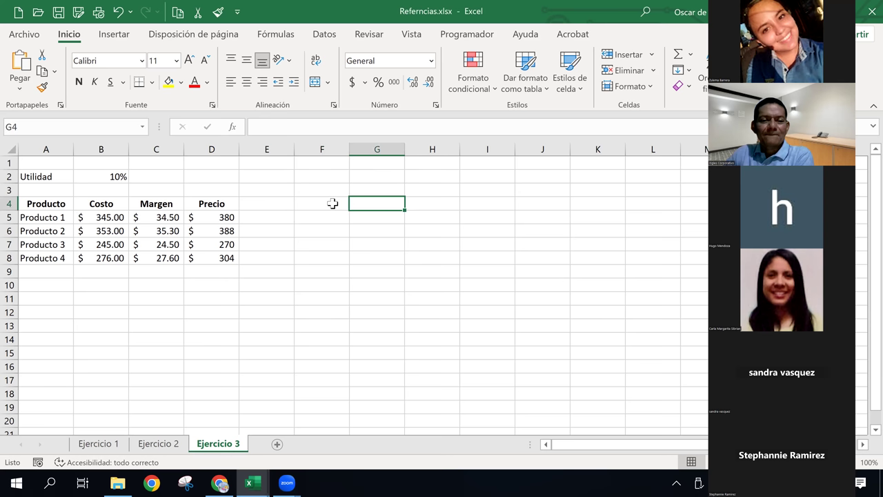
click(341, 202)
click(373, 203)
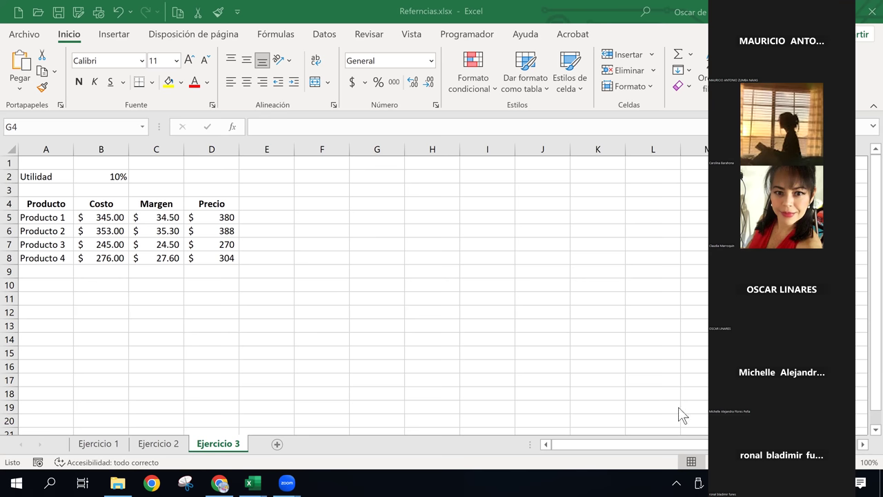
Raise the speaker volume to 100 and dismiss the volume flyout
click(731, 483)
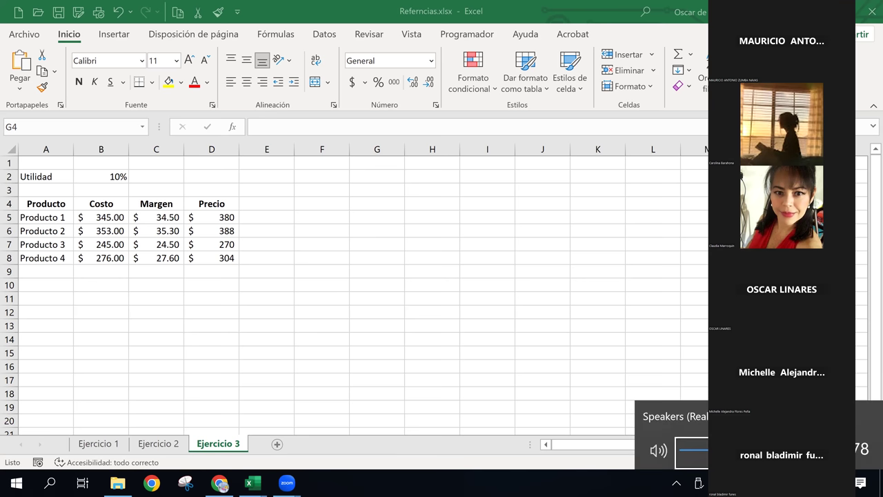
scroll(690, 449, up, 11)
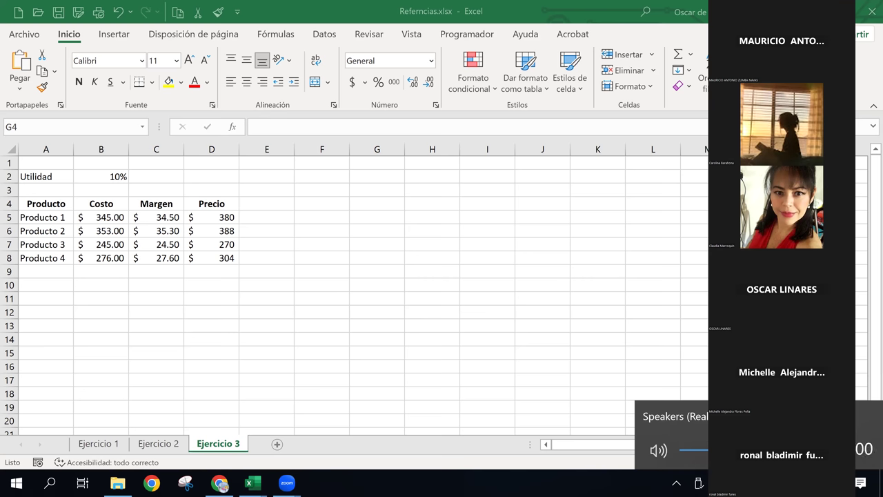
click(601, 483)
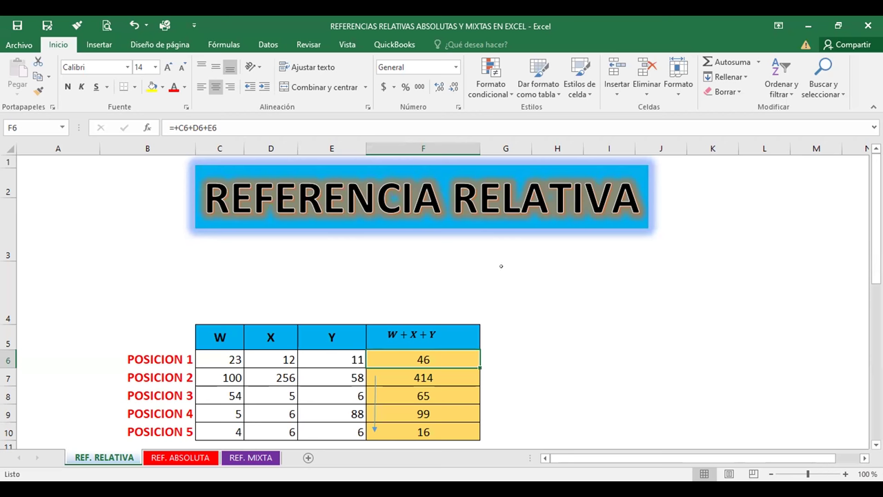
Leave the tutorial video and bring up the REFERENCIAS RELATIVAS ABSOLUTAS Y MIXTAS EN EXCEL window
double_click(417, 355)
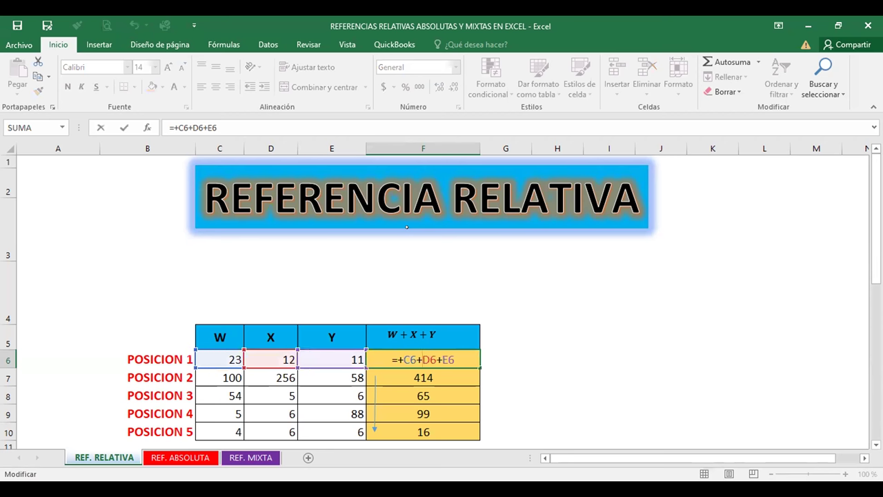
key(Return)
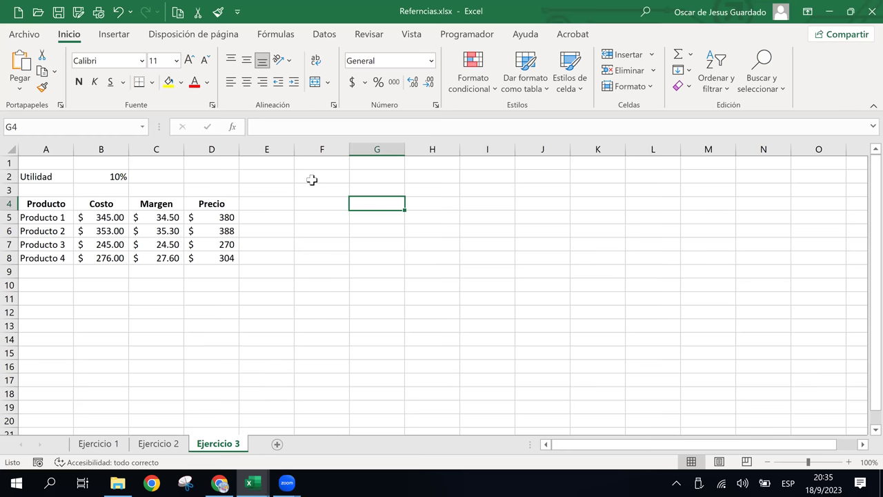
click(312, 177)
click(276, 202)
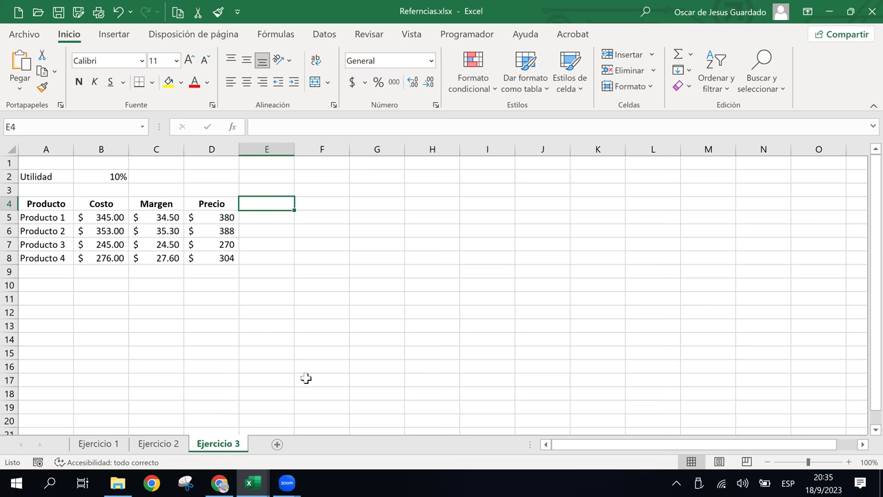
Show the REF. ABSOLUTA sheet scrolled two columns right so the $A$7 FILA/COLUMNA diagram fits
mouse_move(261, 483)
click(344, 431)
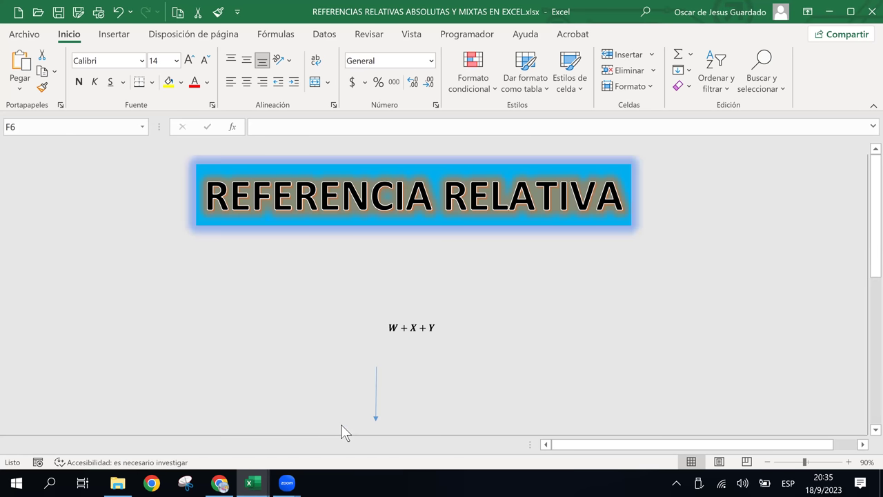
click(560, 278)
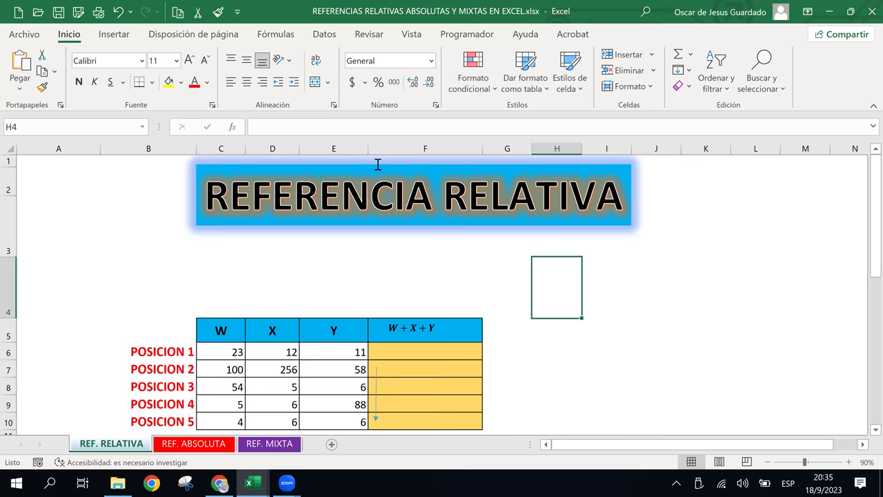
click(189, 443)
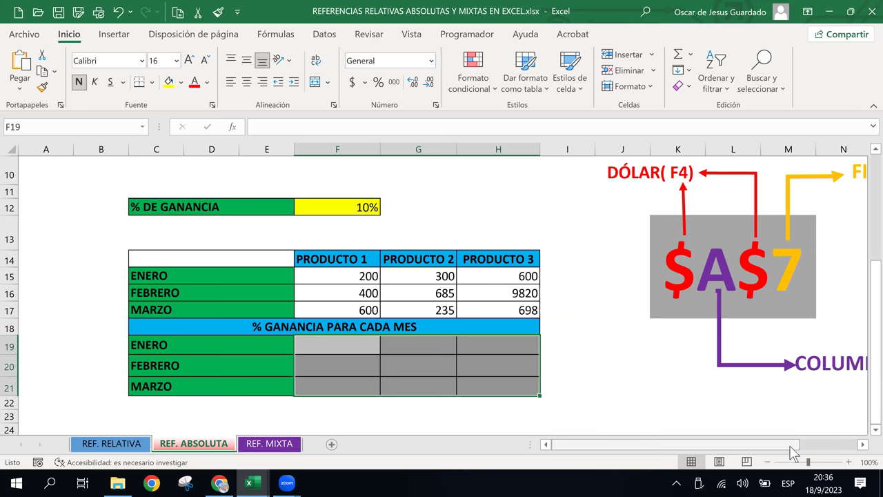
click(863, 445)
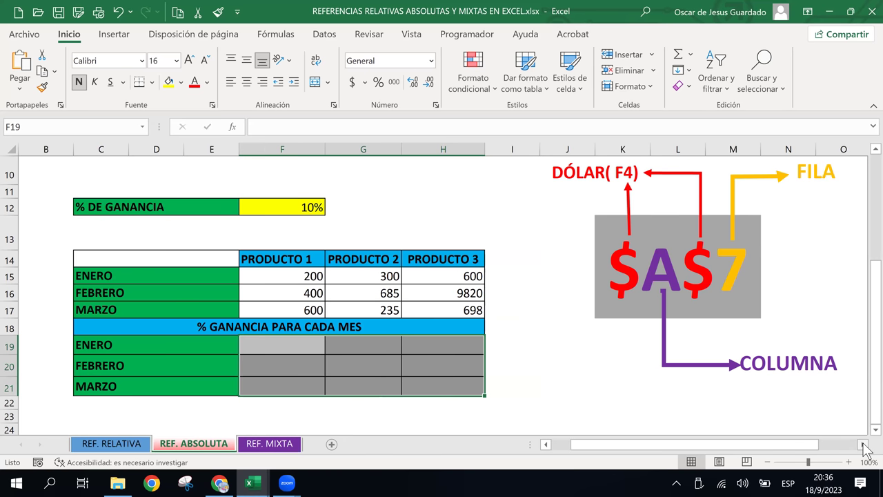
click(863, 445)
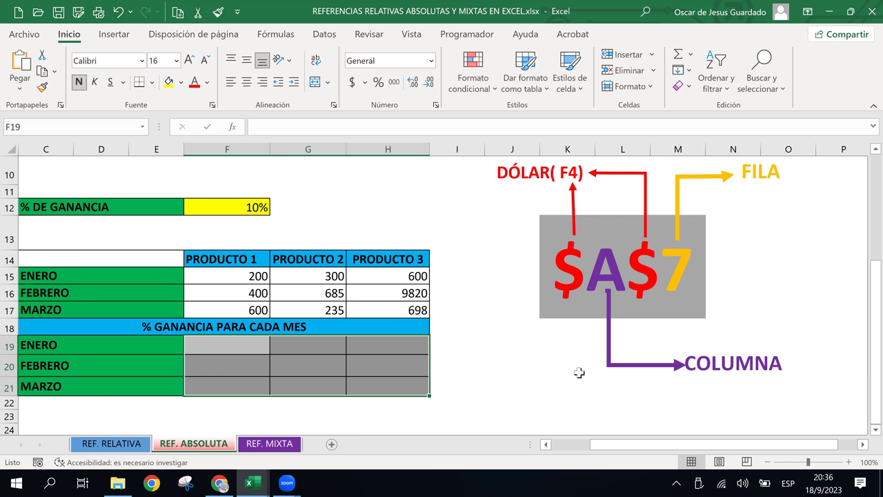
click(236, 341)
click(327, 342)
click(229, 350)
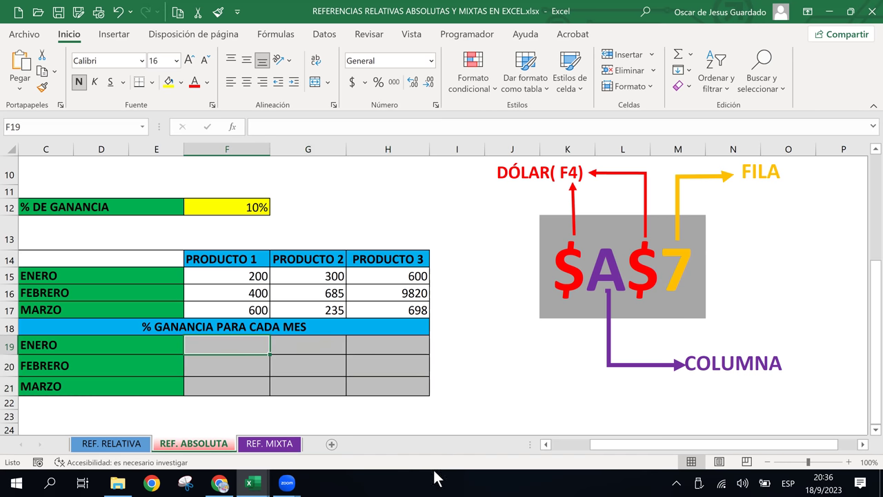
click(546, 445)
click(547, 445)
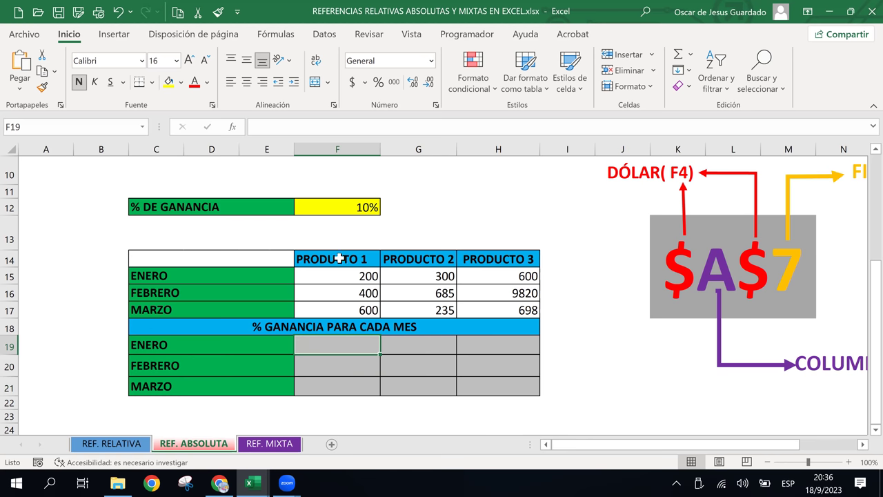
click(316, 329)
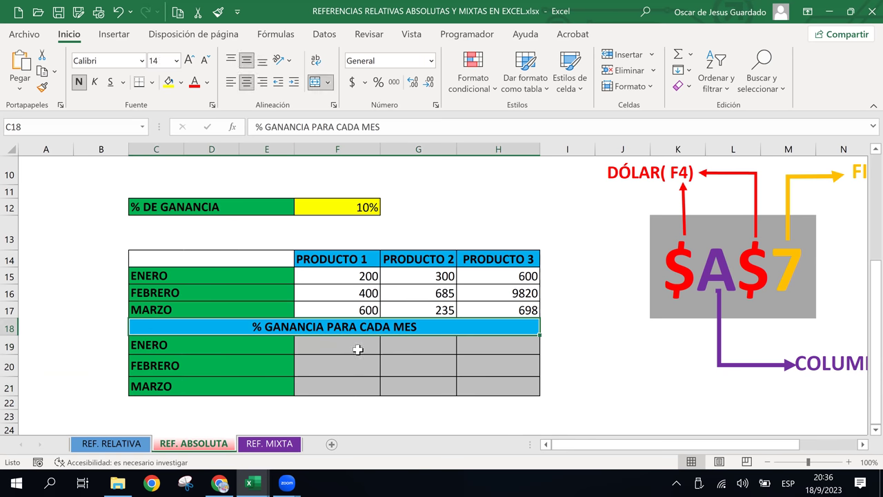
click(465, 347)
click(367, 348)
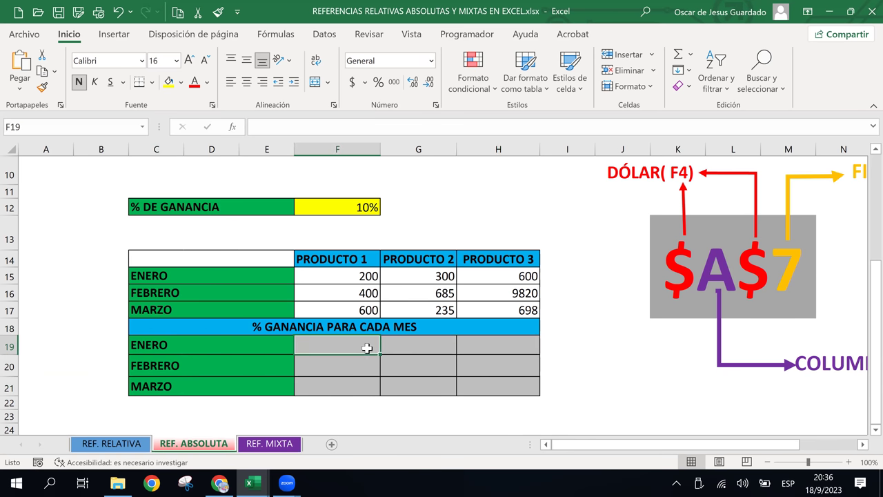
click(419, 344)
click(389, 367)
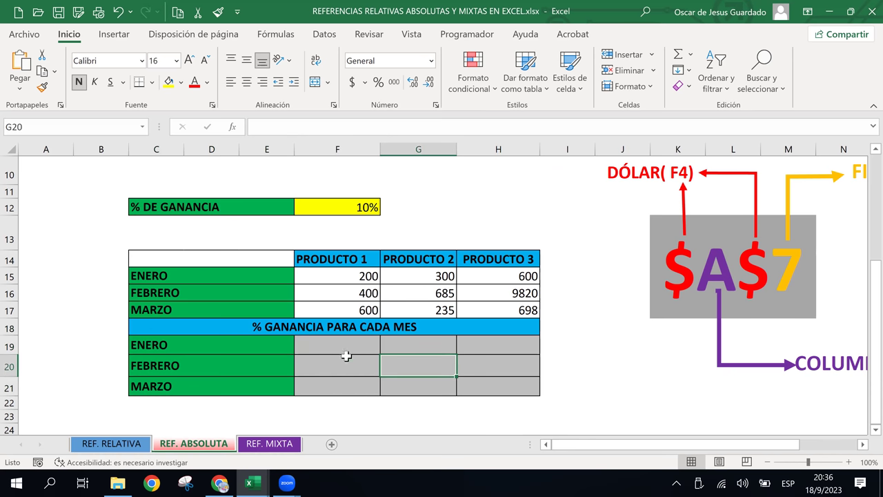
drag(355, 348, 366, 386)
mouse_move(366, 344)
mouse_down()
mouse_move(518, 354)
mouse_move(321, 347)
mouse_up()
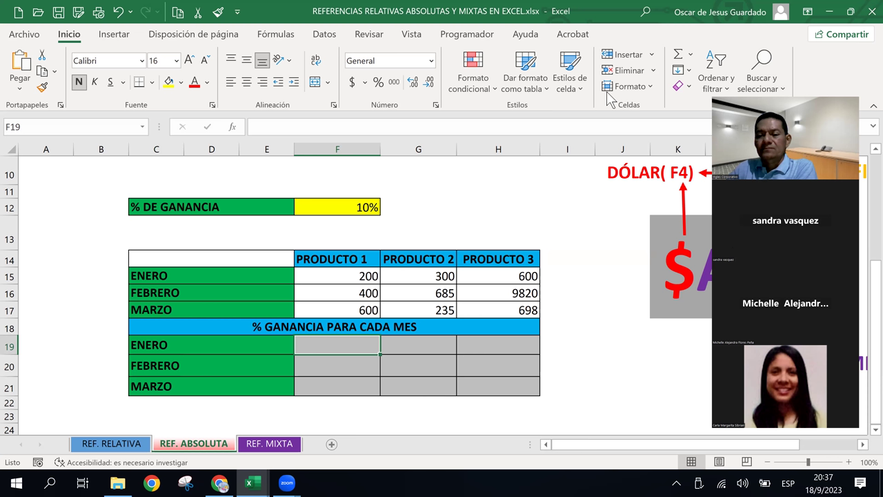
Select the H12, H13, G19 and F19 cells to view the completed REF. ABSOLUTA ganancia formulas
click(512, 206)
click(604, 231)
click(508, 227)
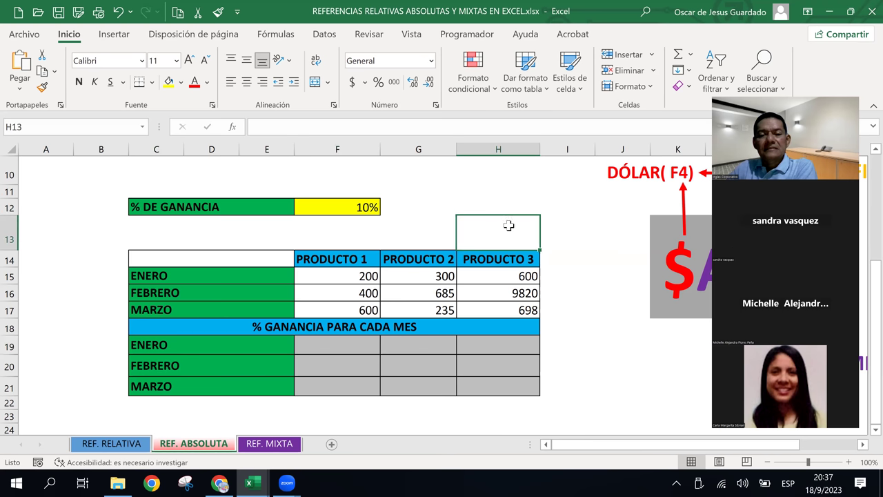
click(428, 270)
click(319, 342)
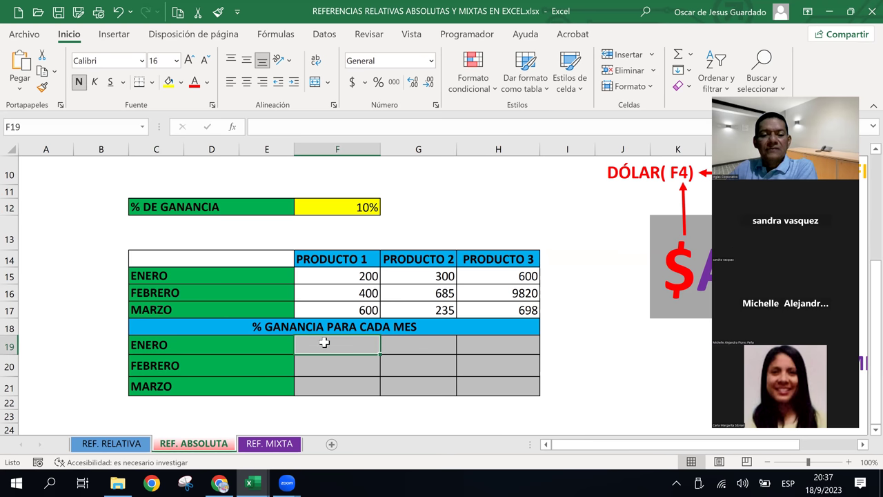
click(433, 352)
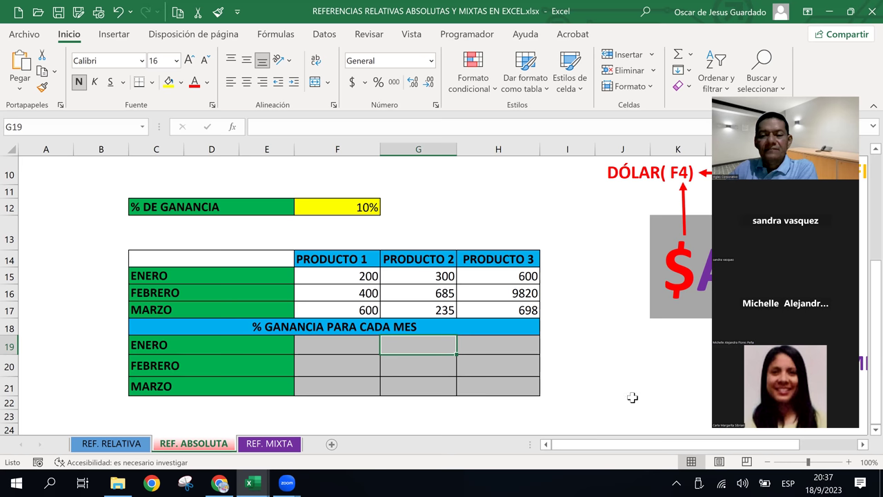
click(361, 342)
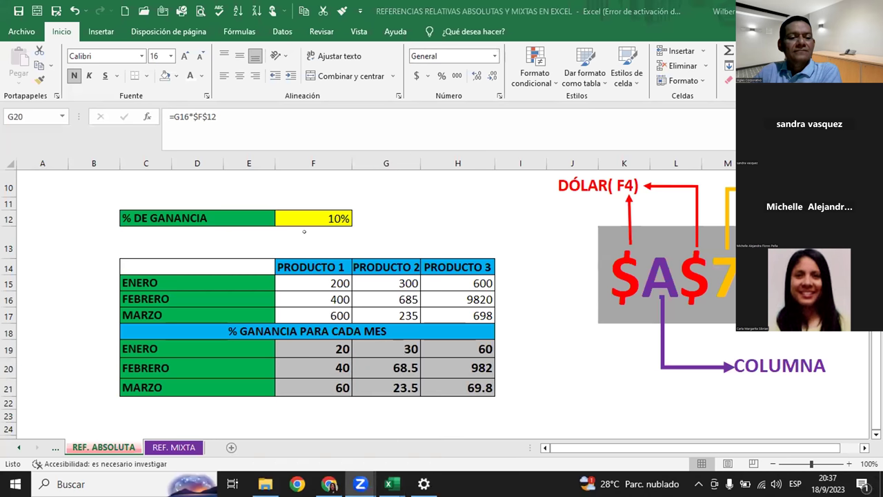
key(Up)
key(Left)
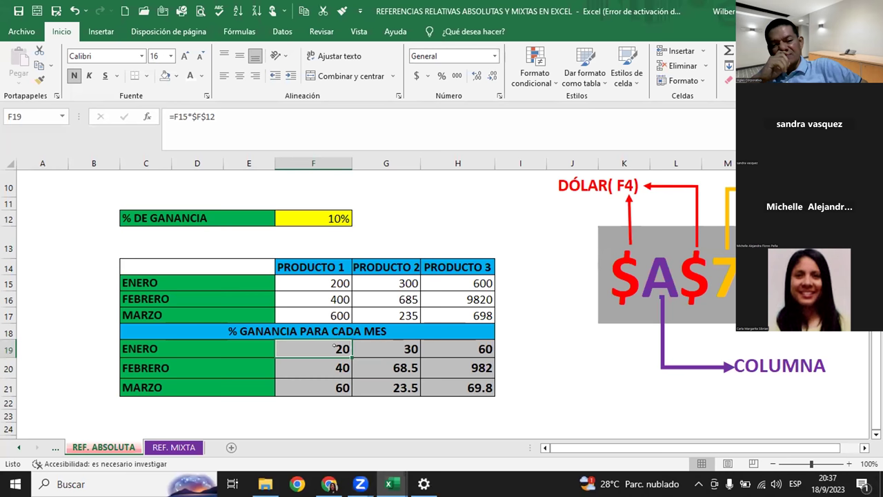
double_click(336, 351)
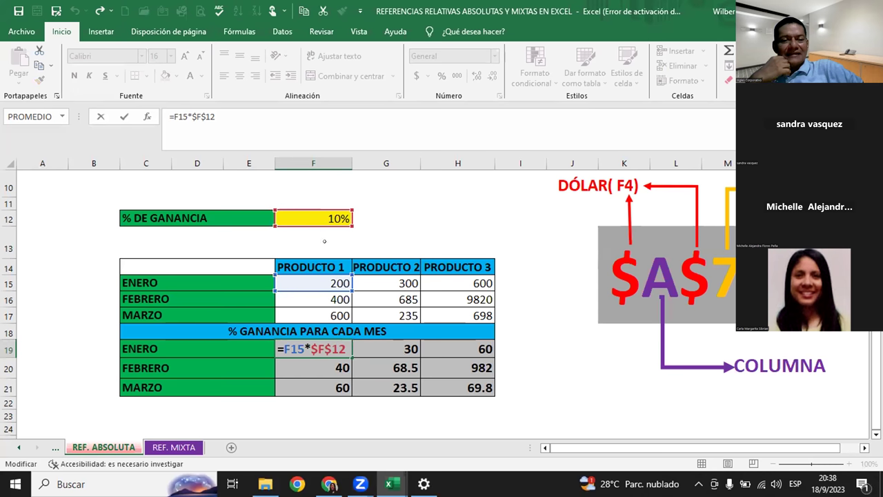
key(Tab)
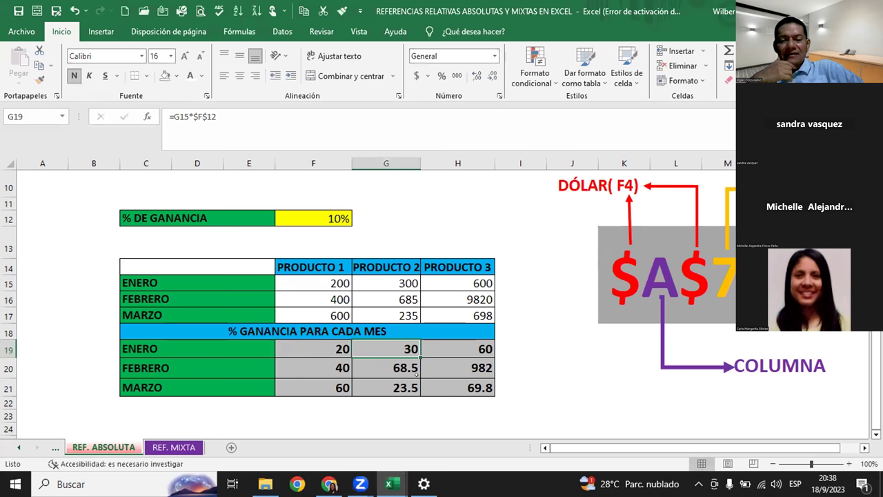
double_click(385, 343)
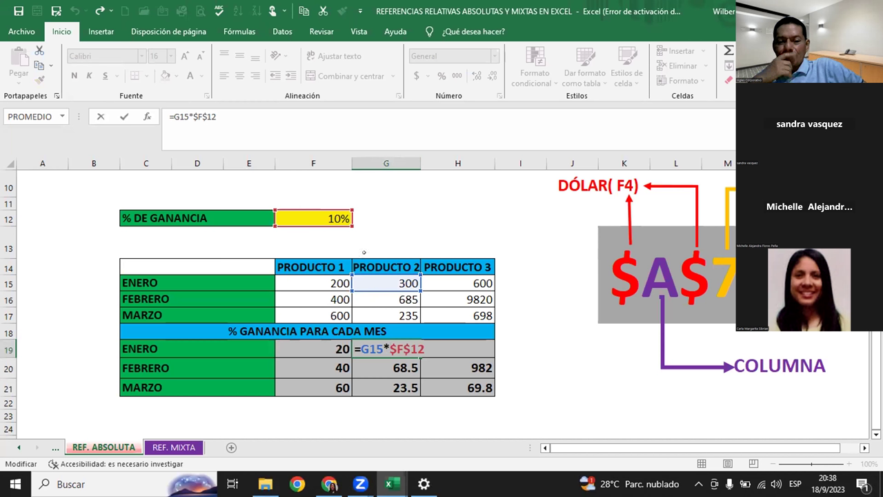
key(ctrl+Return)
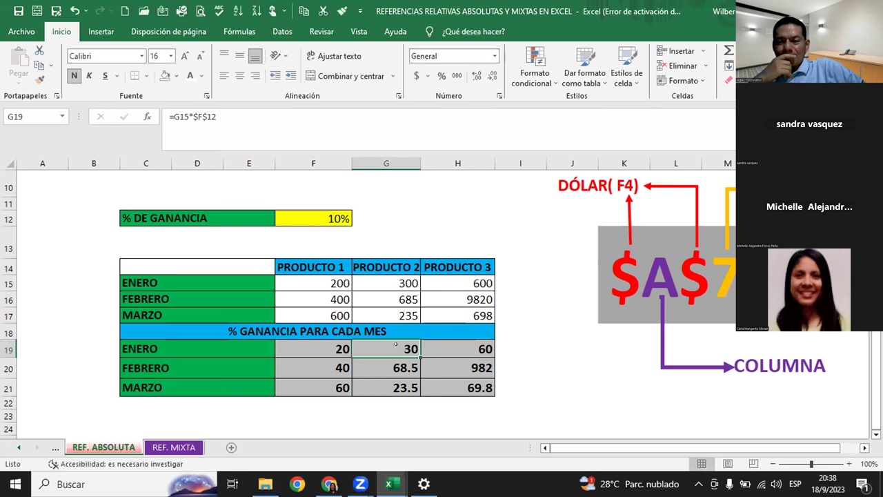
Clear the PRODUCTO 3 ganancia cells H19:H21
drag(395, 344, 395, 402)
key(F2)
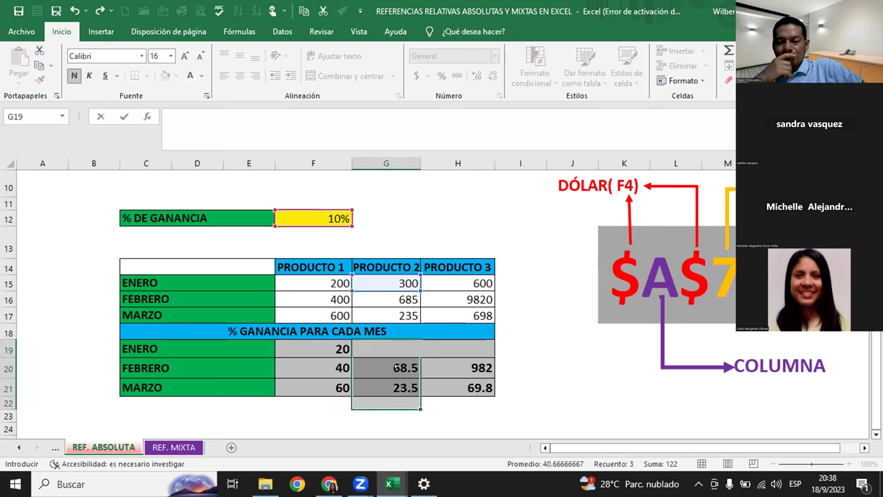
key(Escape)
key(ctrl+z)
click(459, 346)
key(Delete)
key(Down)
key(Delete)
key(Down)
key(Delete)
Clear the remaining ganancia results in G21, F21 and F20, leaving only F19
key(Left)
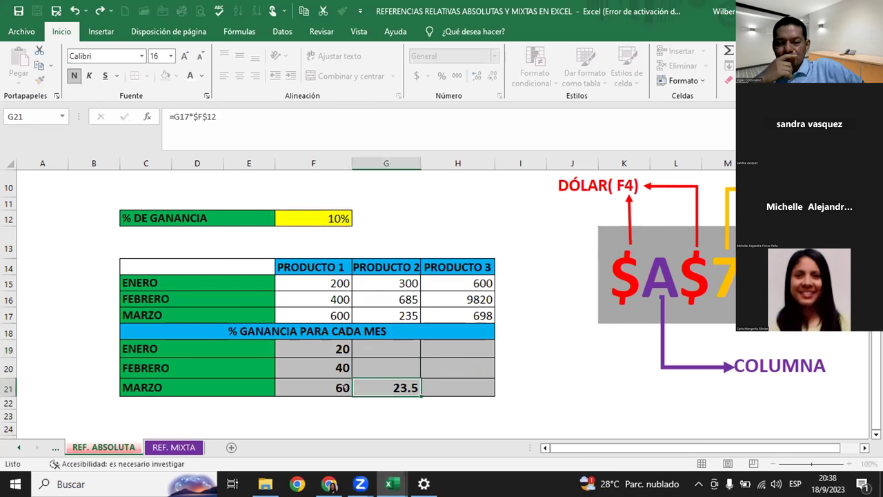
key(Delete)
click(344, 388)
key(Delete)
click(344, 367)
key(Delete)
click(343, 349)
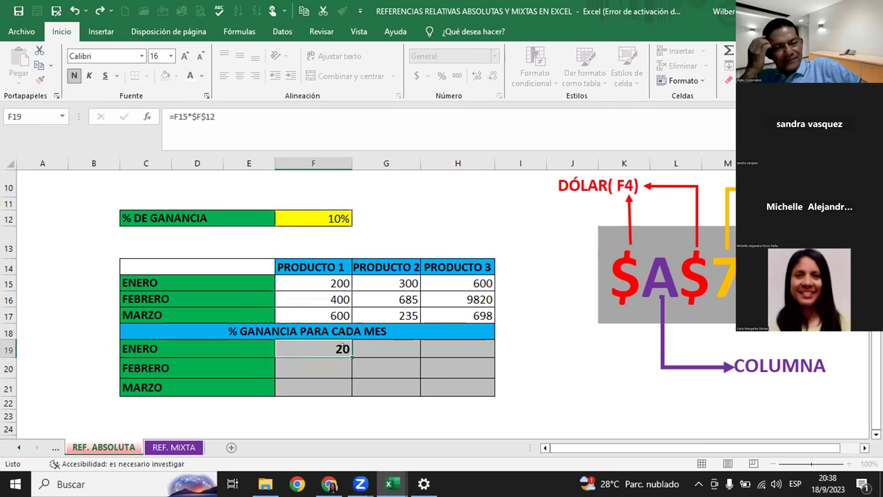
Fill F19's =F15*$F$12 across to H19 and down to row 21, checking H21's =H17*$F$12
drag(351, 357, 490, 356)
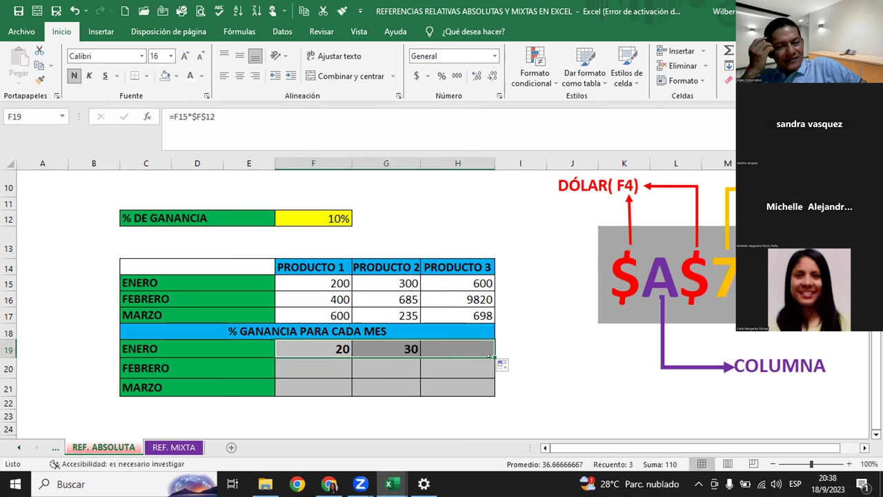
drag(491, 358, 480, 388)
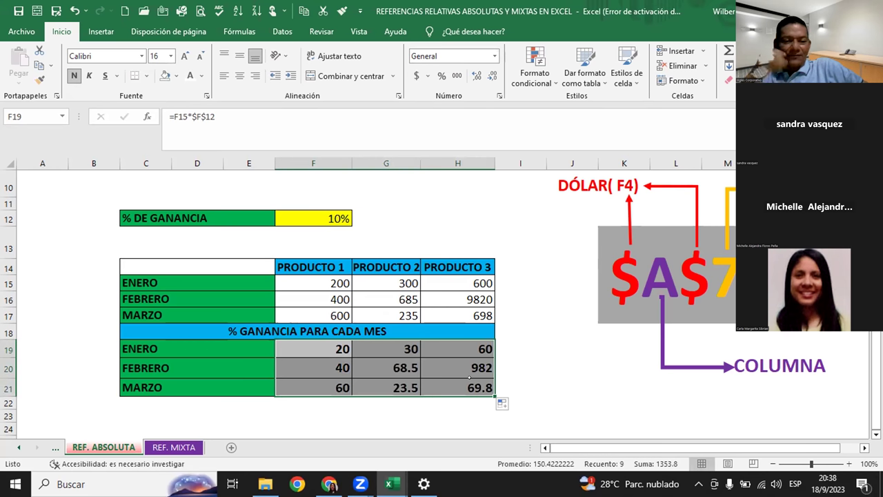
double_click(470, 386)
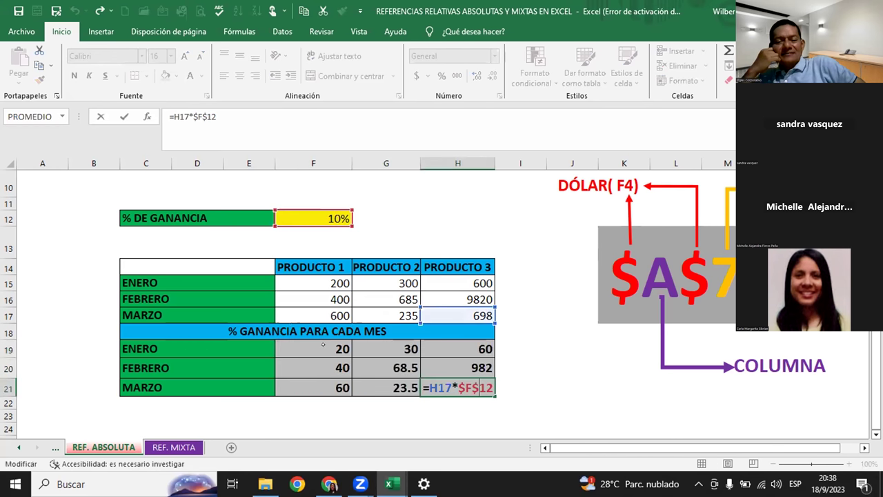
key(Escape)
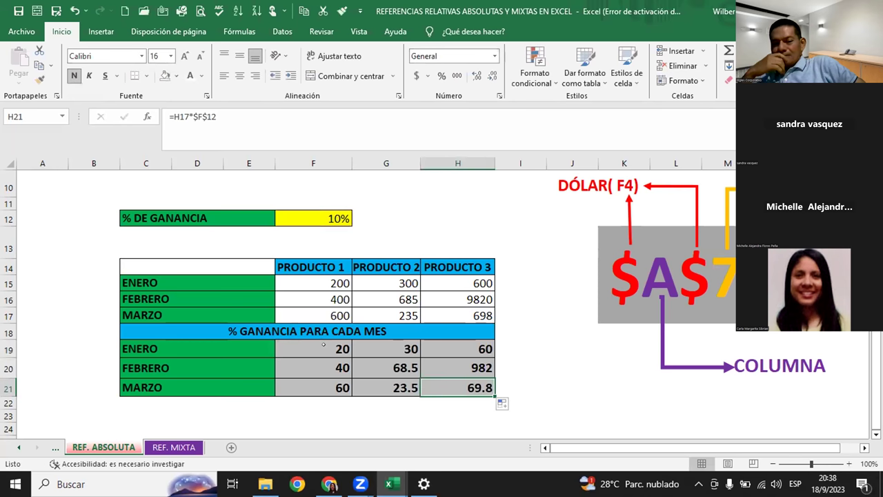
double_click(323, 343)
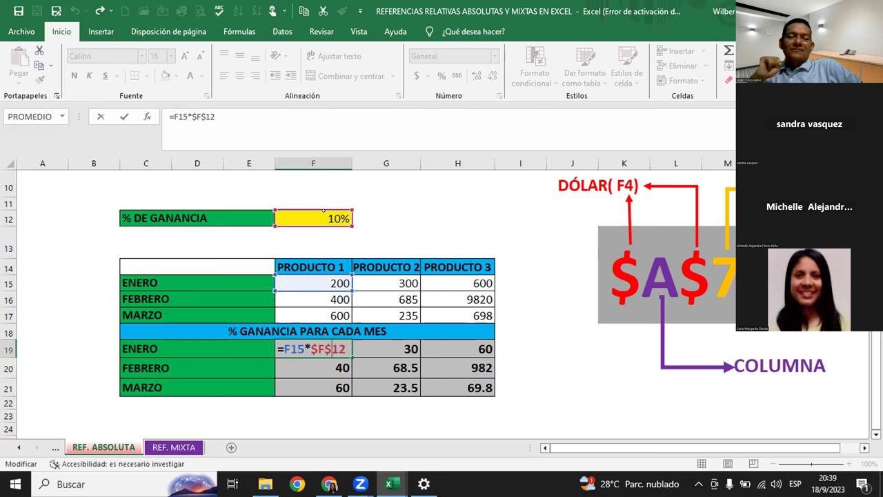
Close F19, visit the meeting controls, then verify G19 shows =G15*$F$12 without changing it
click(461, 424)
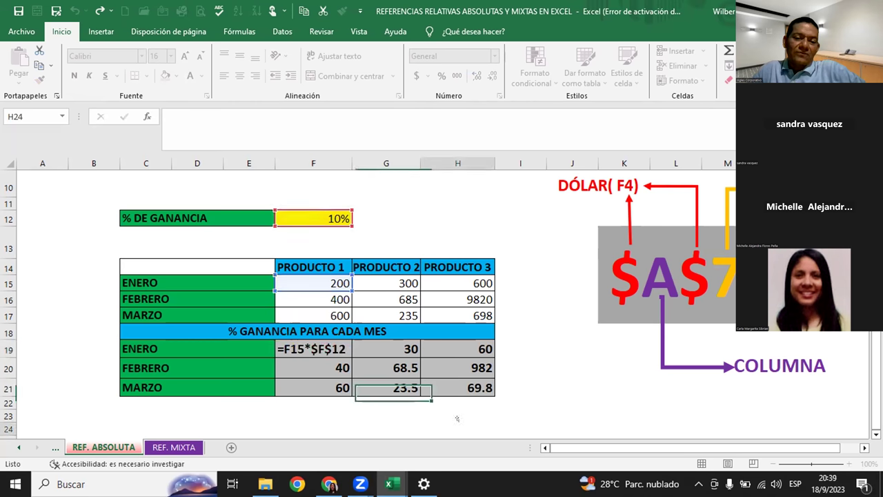
mouse_move(360, 484)
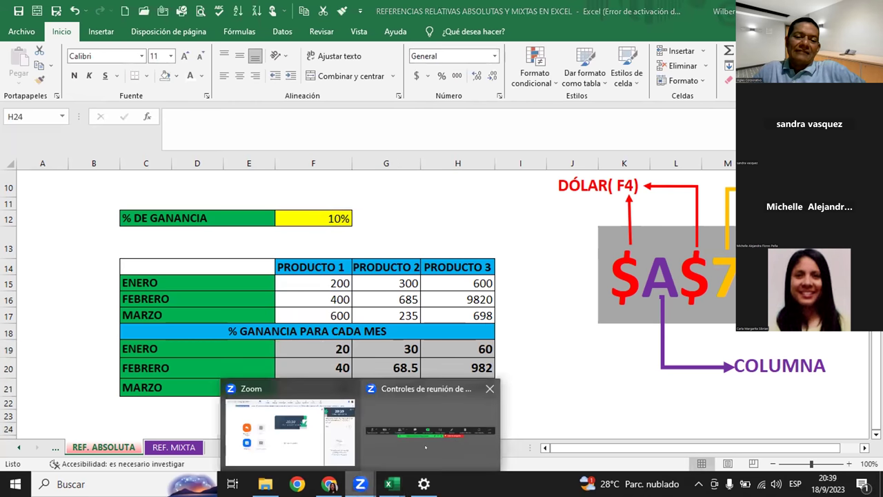
click(426, 447)
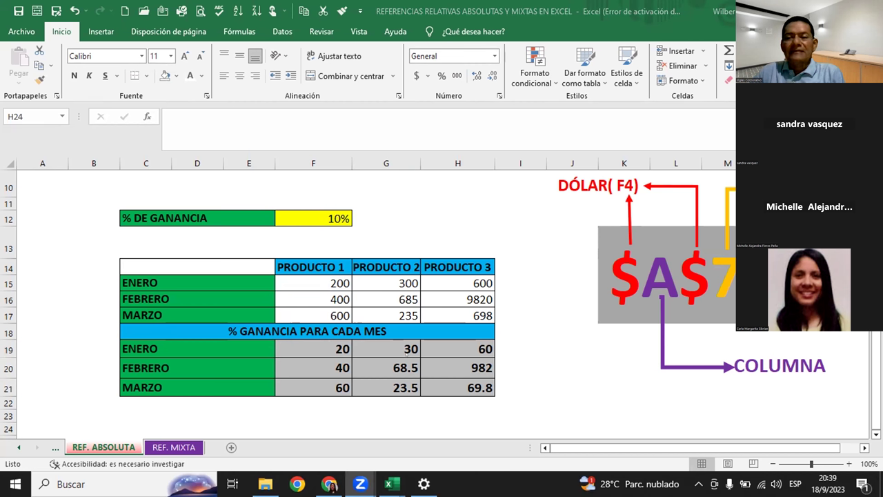
double_click(406, 347)
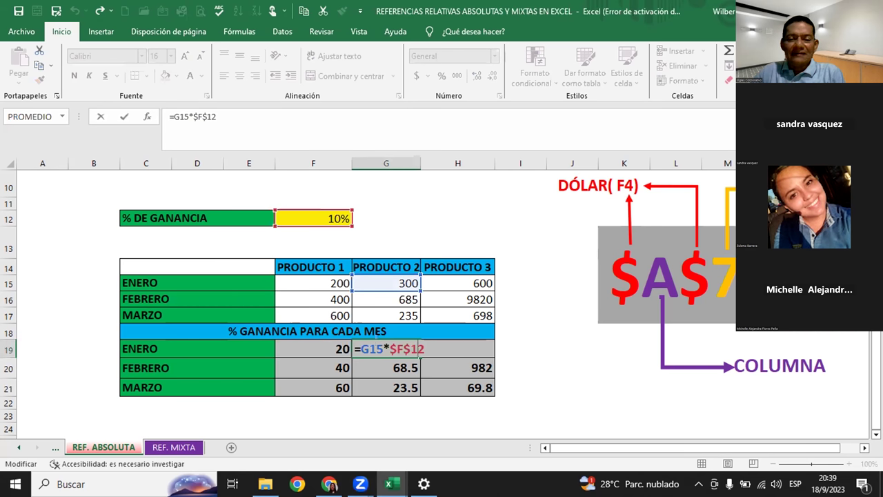
key(Tab)
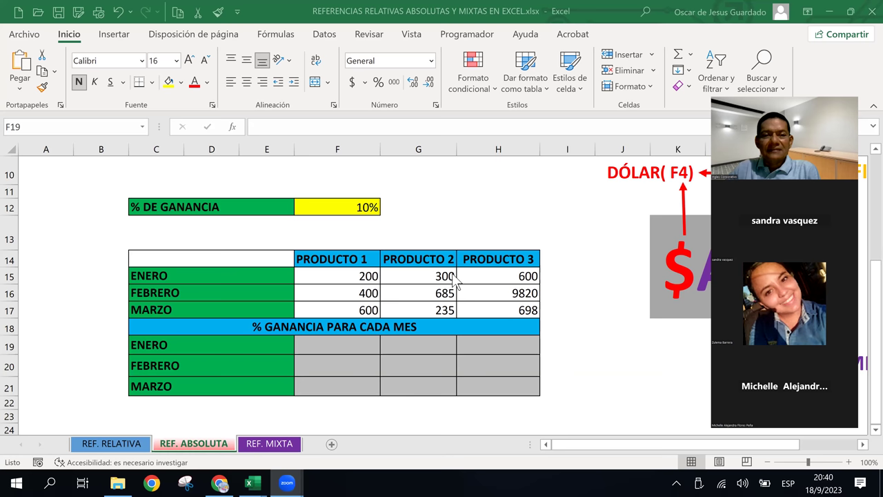
Point out the ganancia cells, the F15–F16 sales and the ENERO–MARZO month labels
click(414, 362)
click(359, 347)
click(405, 345)
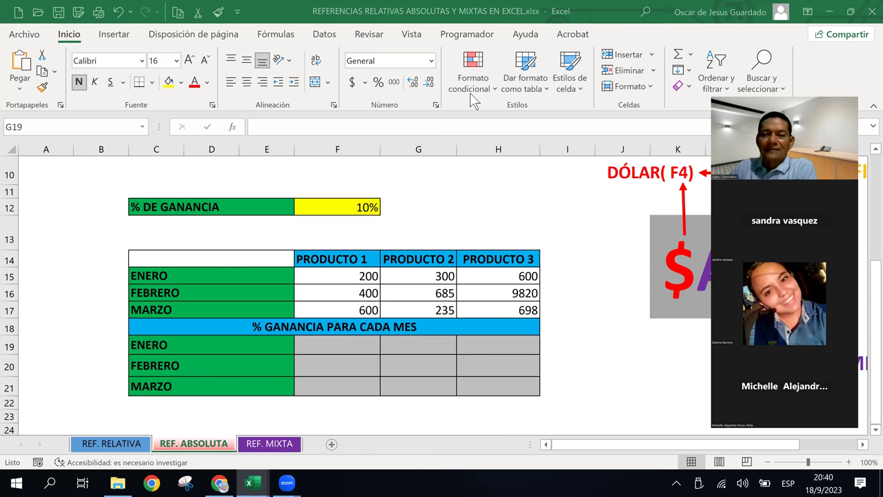
click(360, 293)
click(371, 279)
click(364, 350)
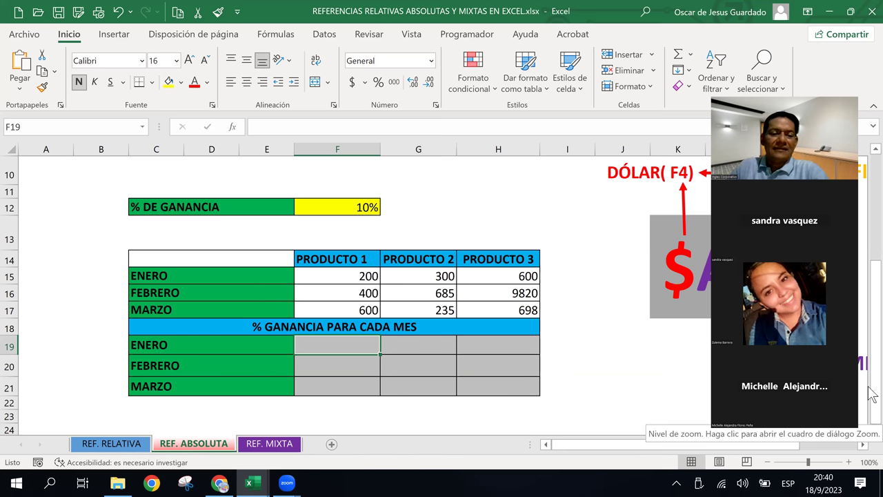
key(Up)
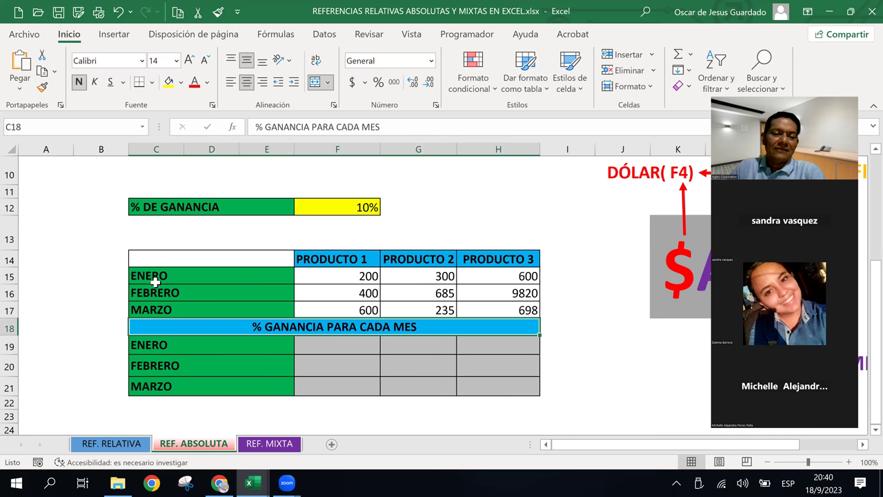
drag(156, 276, 148, 310)
drag(141, 343, 149, 386)
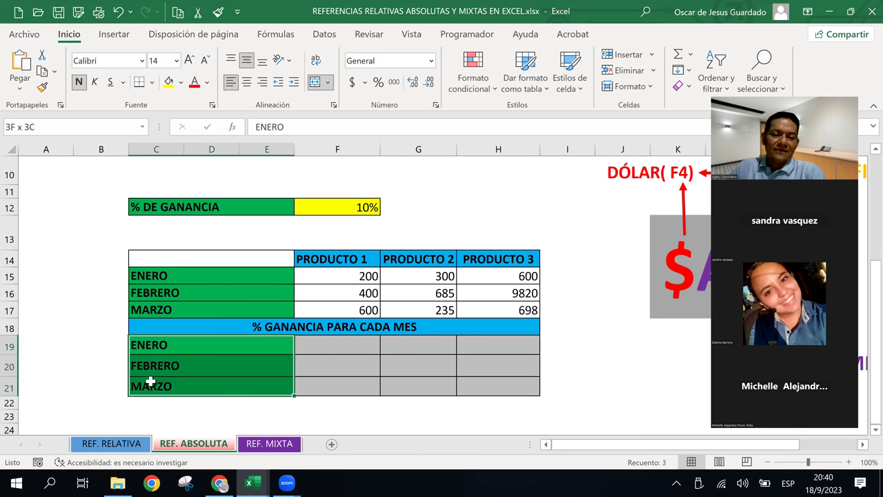
Highlight the sales range F15:H17 and the 10% rate in F12, then select F19
click(365, 290)
click(362, 270)
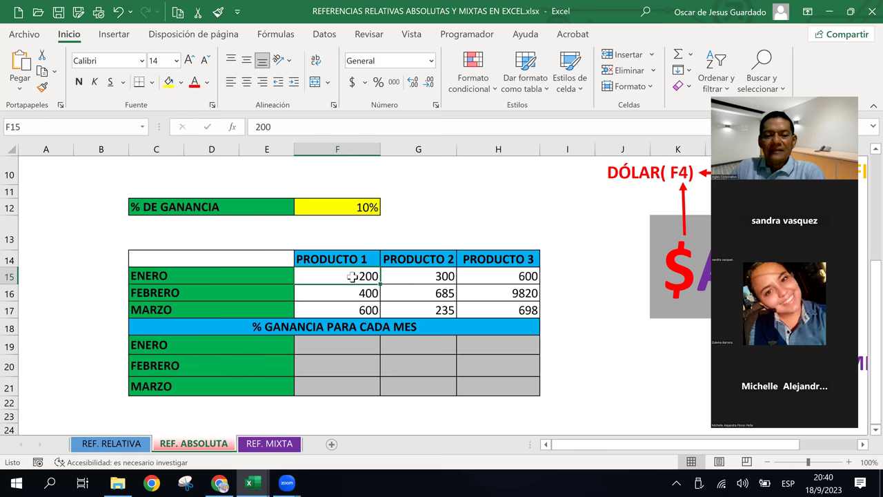
drag(353, 276, 477, 306)
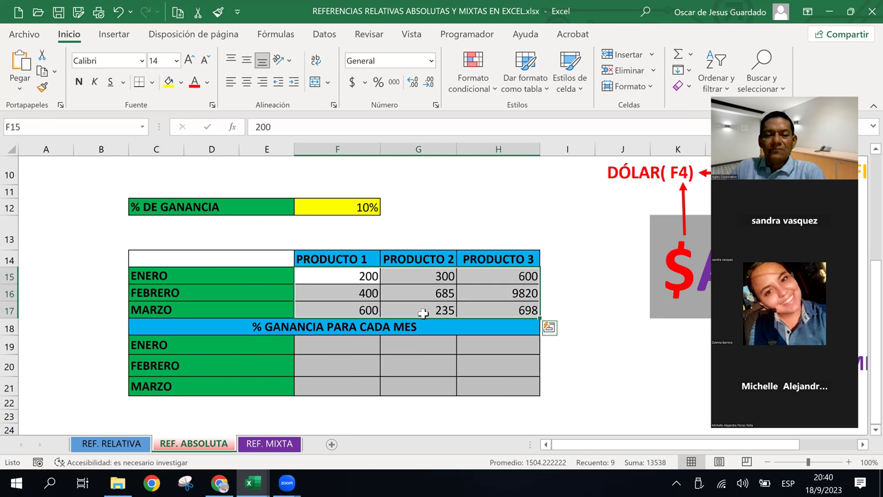
click(352, 347)
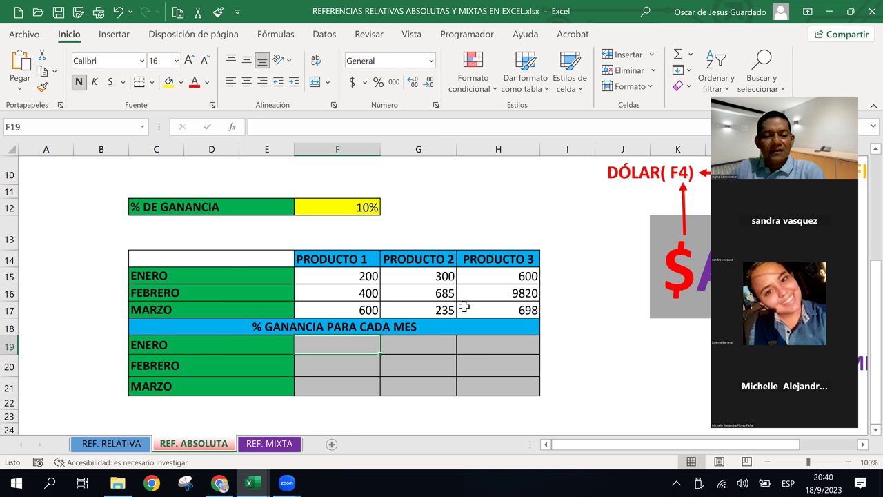
click(338, 208)
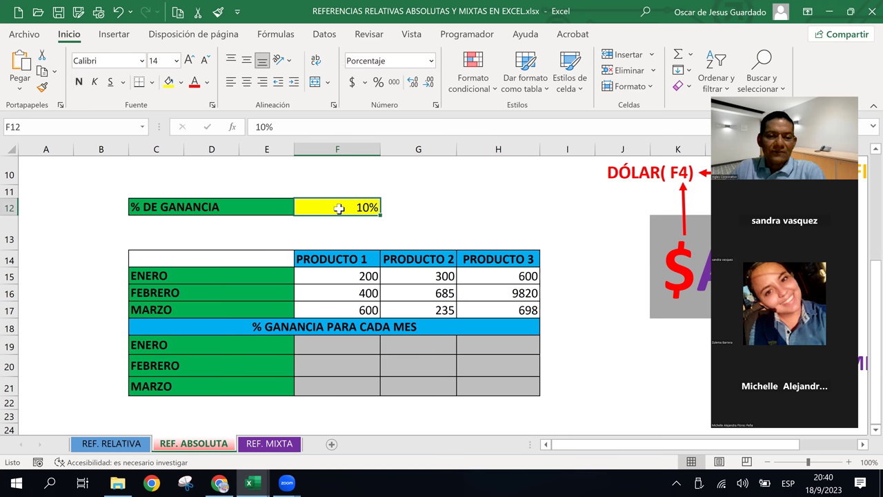
click(354, 351)
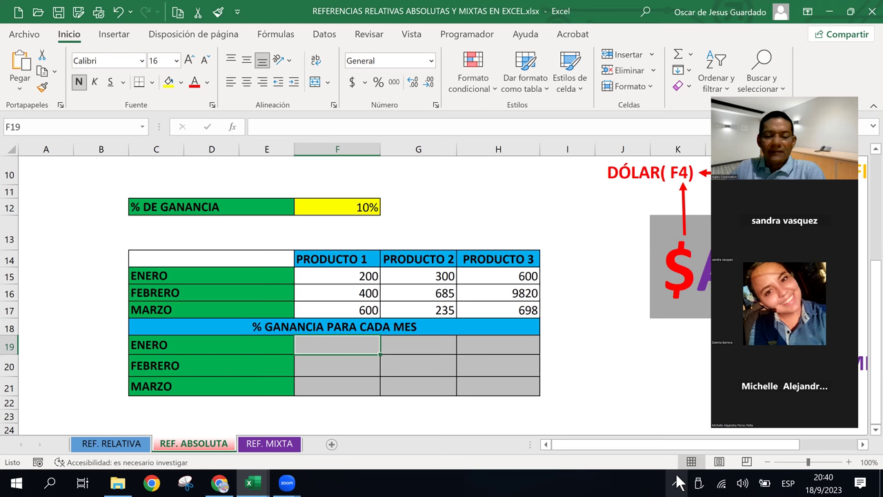
Enter =F15*F12 in F19, giving 20
text(=)
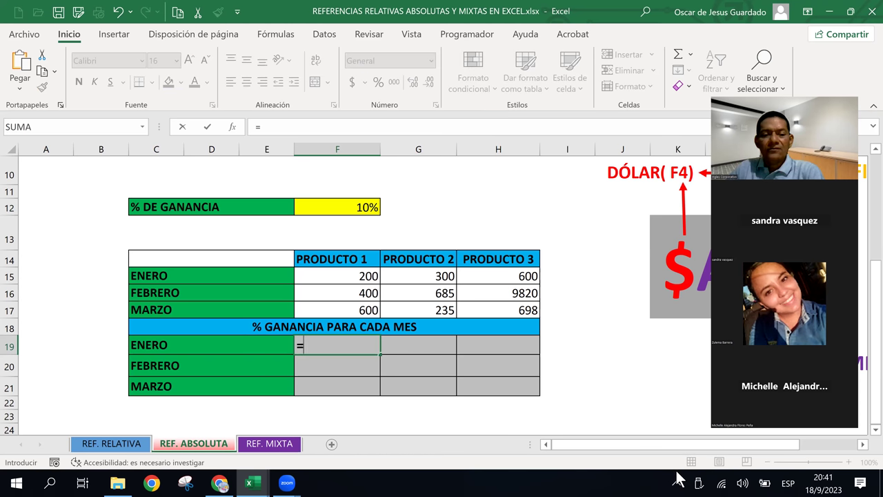
click(364, 277)
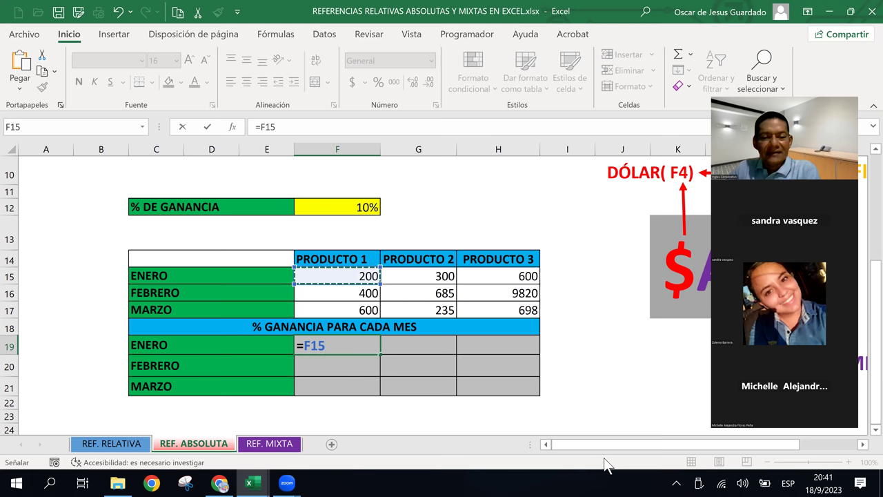
text(*)
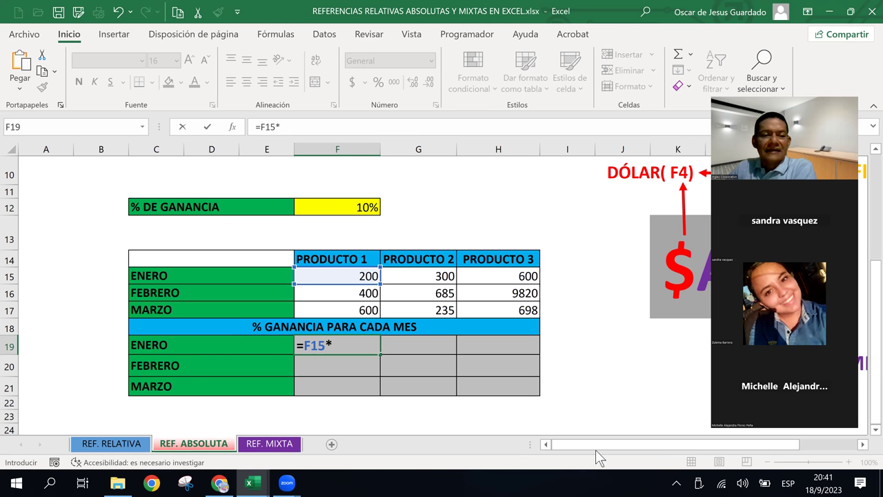
click(369, 206)
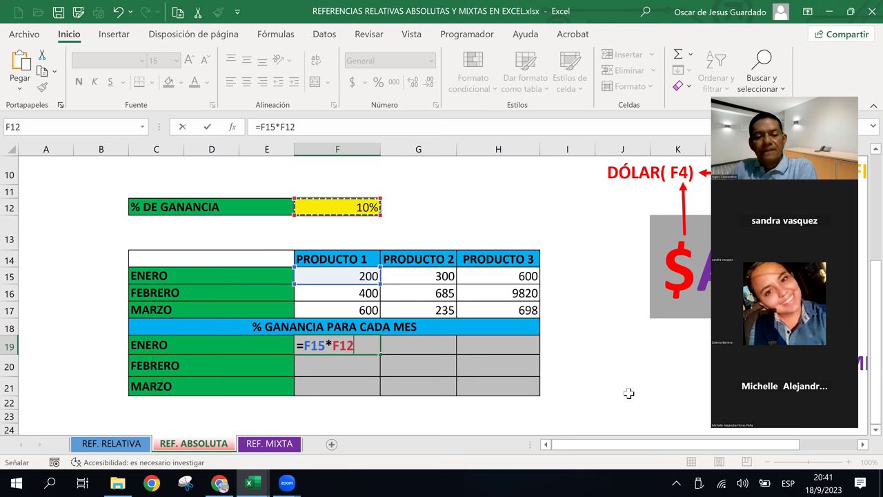
key(ctrl+Return)
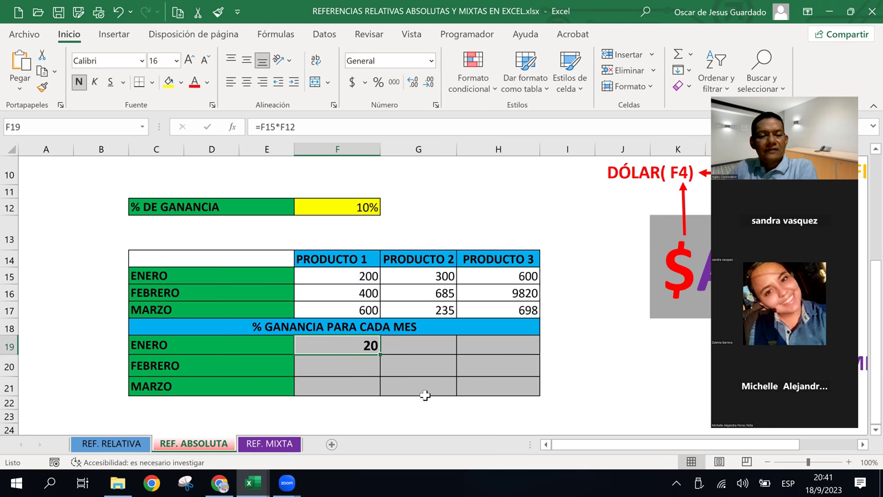
Copy F19's formula down to F20:F21, producing 0 and #¡VALOR!
drag(379, 356, 380, 392)
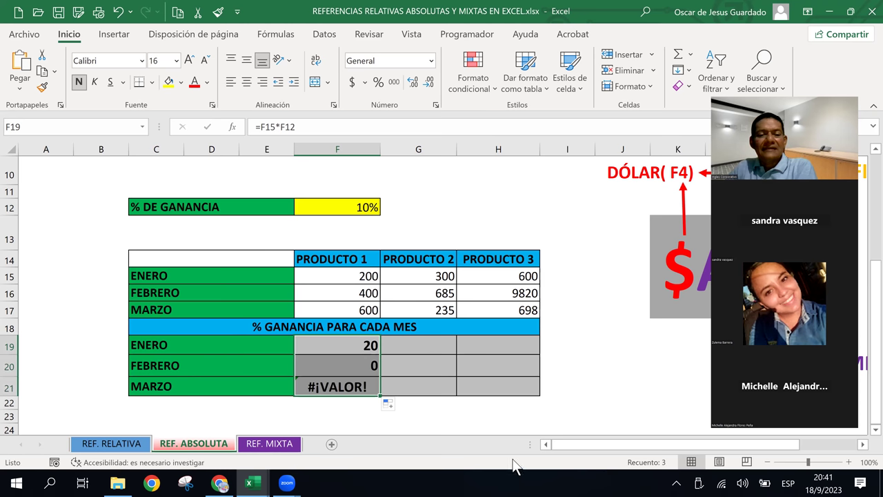
click(471, 358)
click(366, 343)
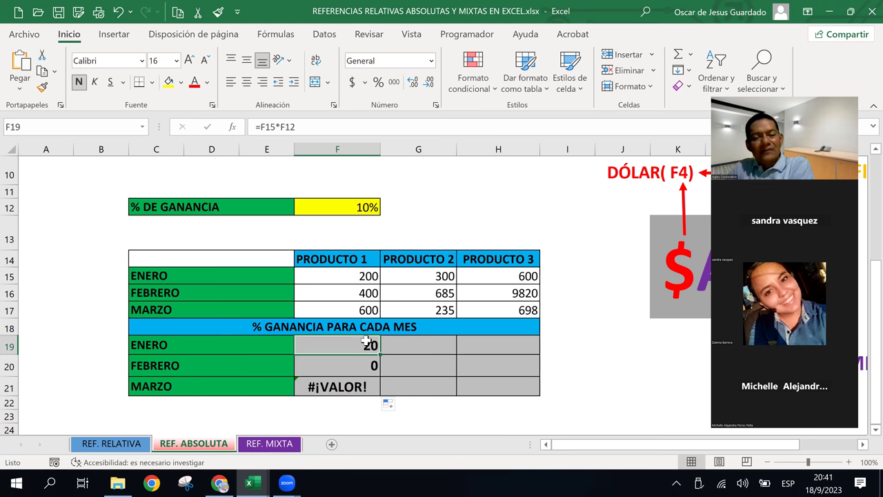
Edit F19's formula to =F15*$F$12 by making the F12 reference absolute with F4
double_click(366, 343)
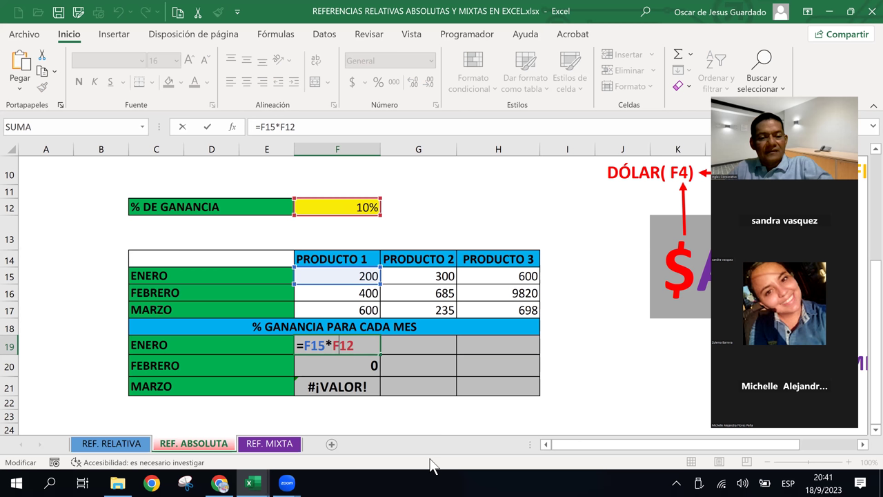
key(F4)
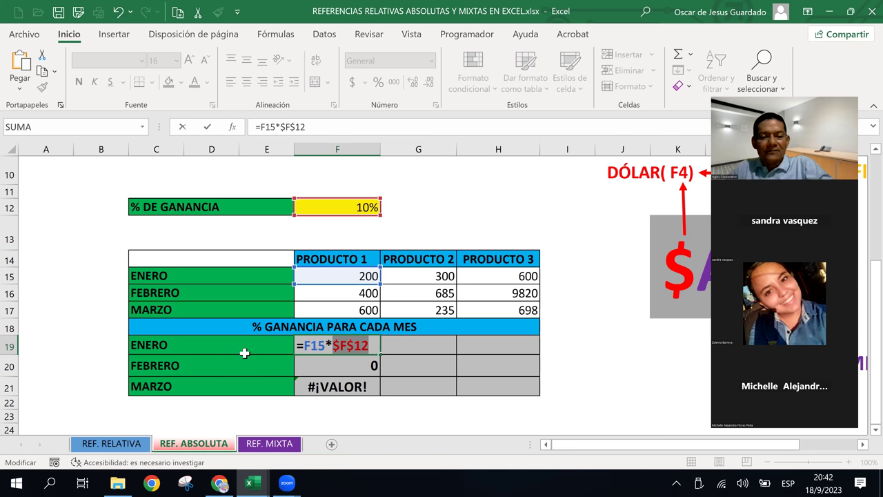
click(355, 346)
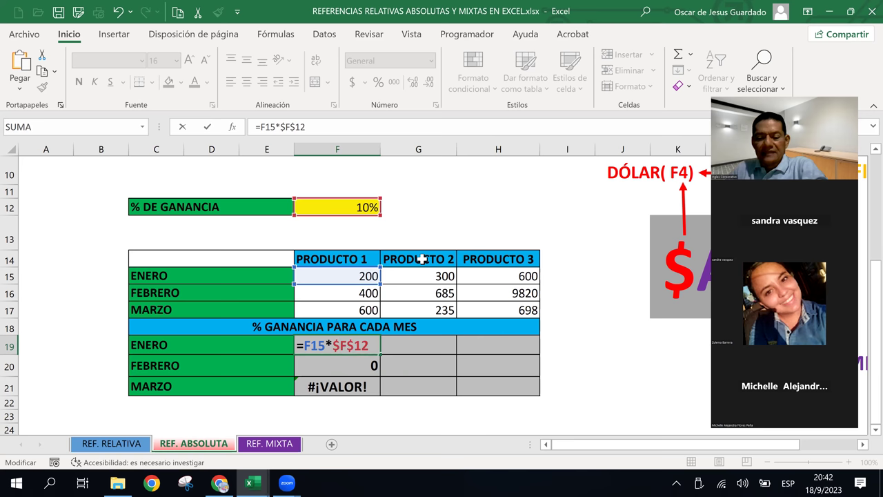
Commit =F15*$F$12 and fill it down to F21 (20, 40, 60) and across to H19
key(Return)
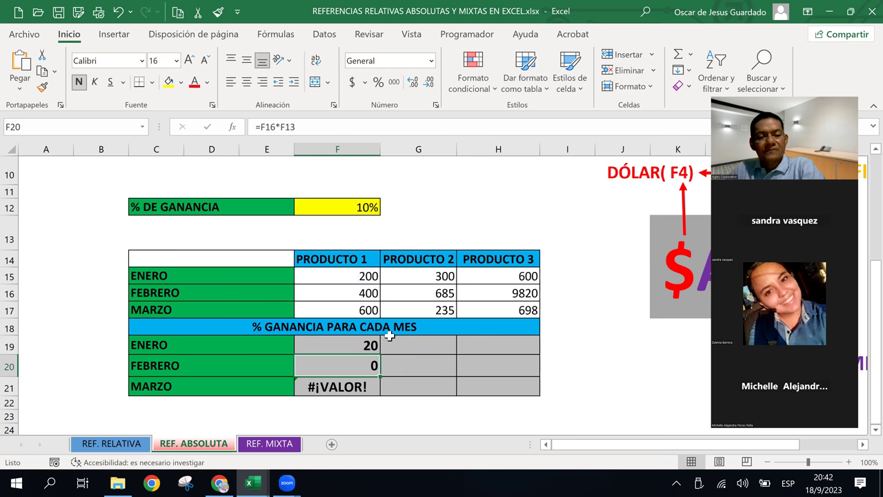
click(386, 348)
click(345, 342)
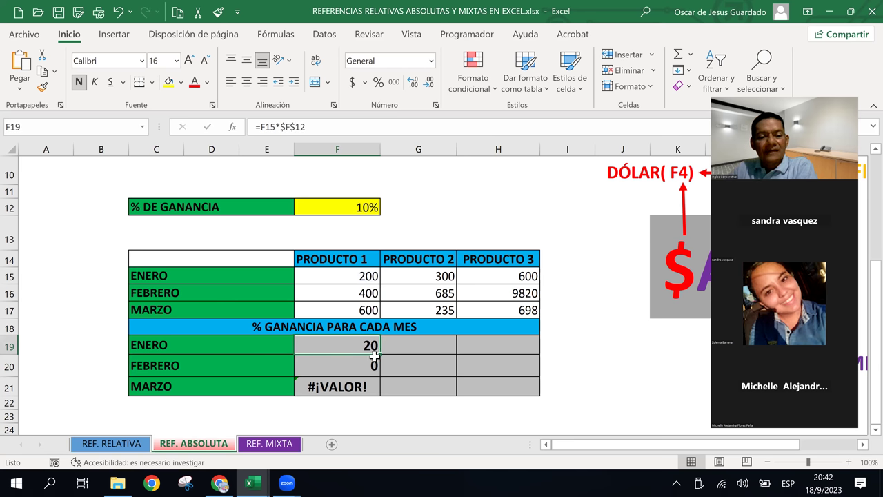
drag(380, 354, 379, 392)
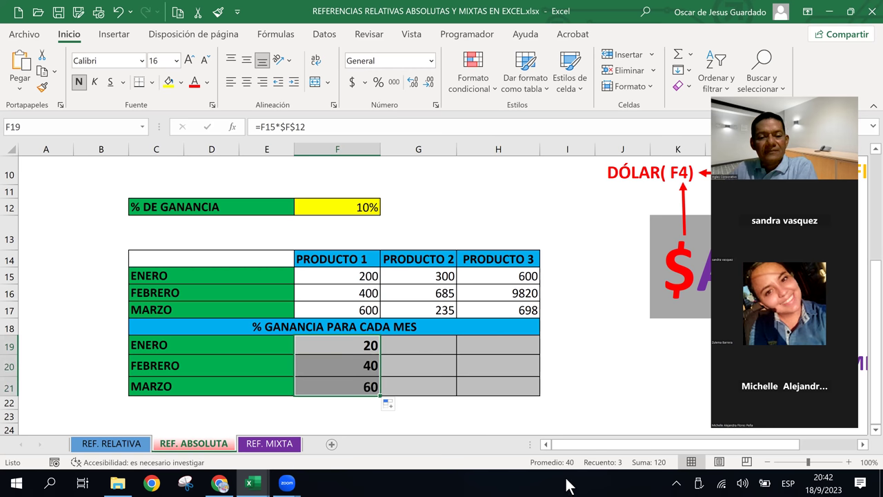
click(366, 340)
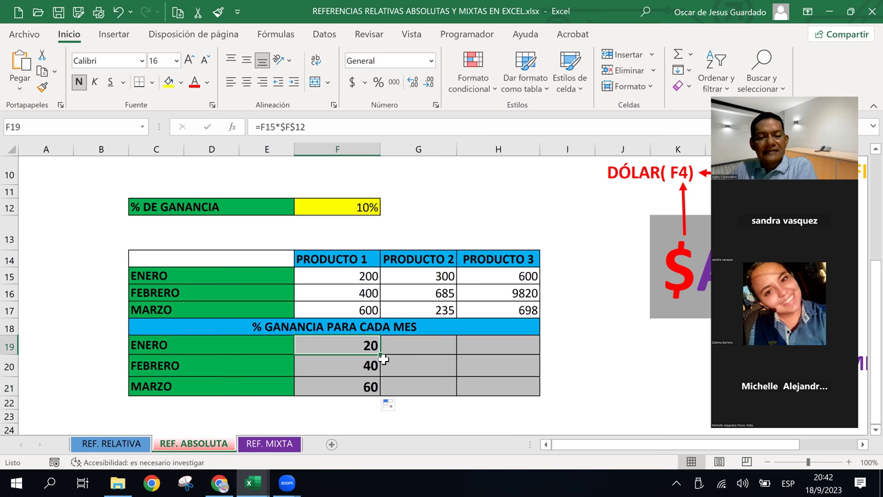
drag(381, 355, 504, 350)
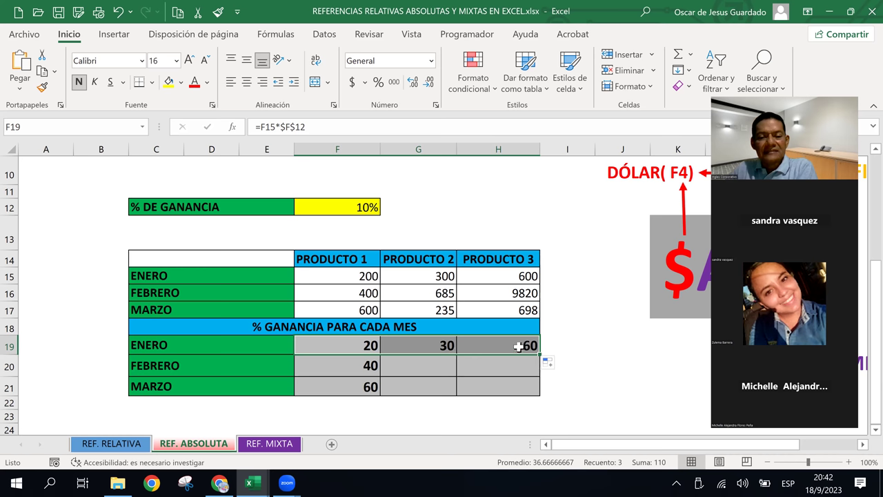
Verify that G19's copied formula reads =G15*$F$12 and select the ENERO results G19:H19
click(450, 346)
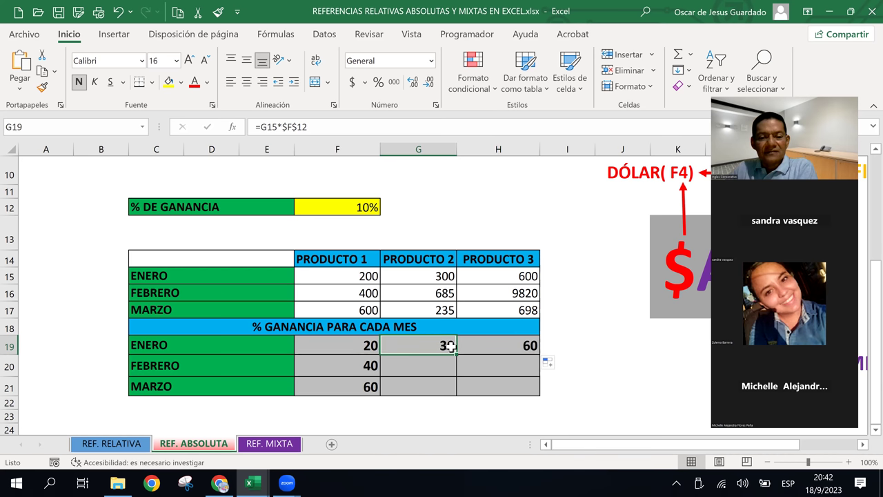
click(483, 346)
click(431, 347)
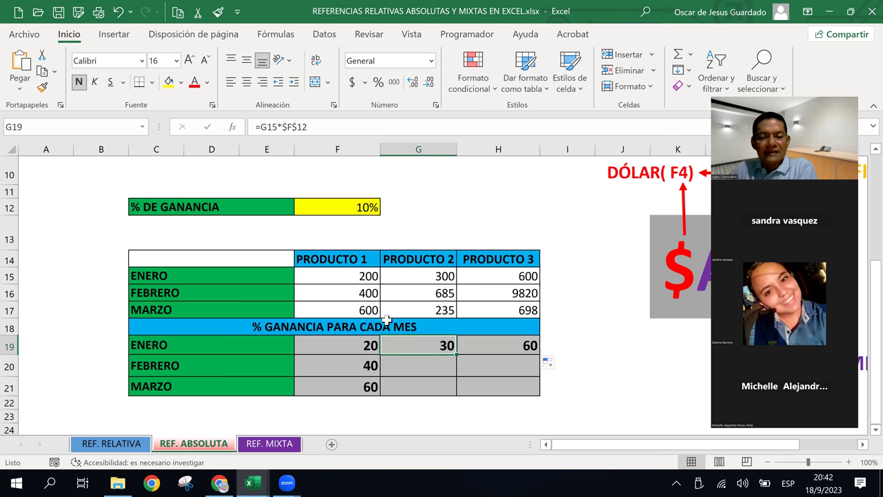
click(308, 127)
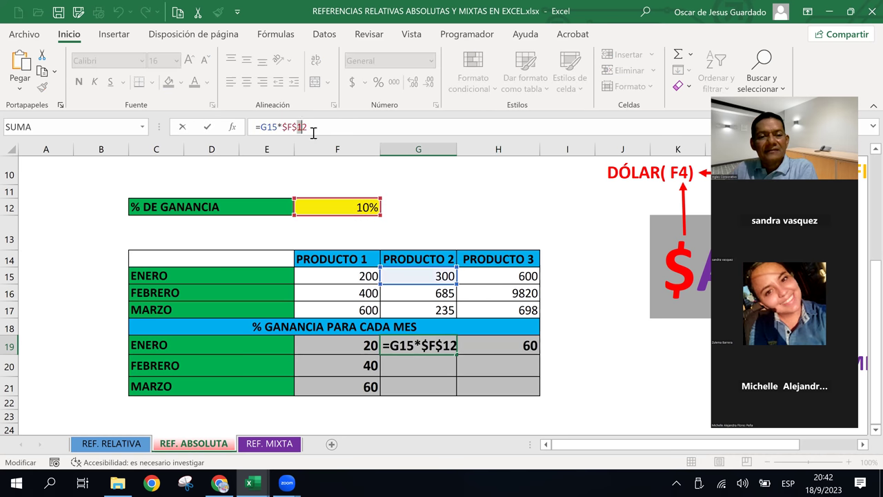
click(317, 128)
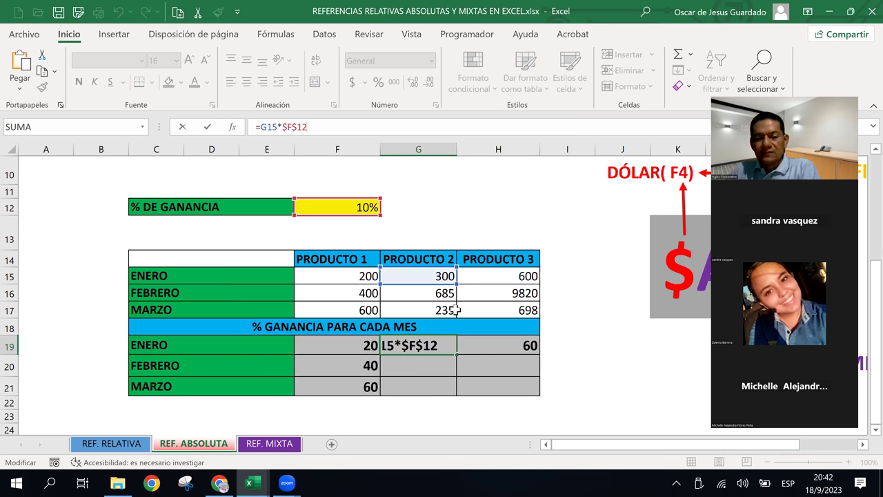
key(Return)
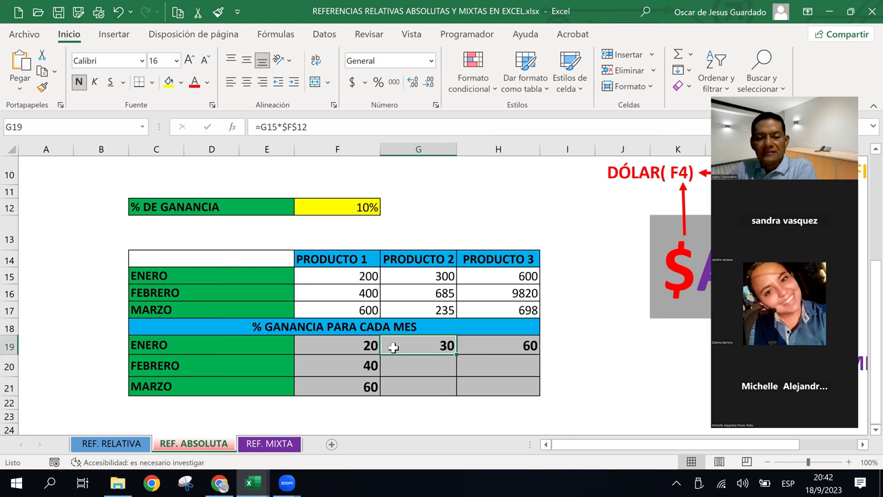
mouse_move(430, 339)
mouse_down()
mouse_move(498, 345)
mouse_move(539, 391)
mouse_up()
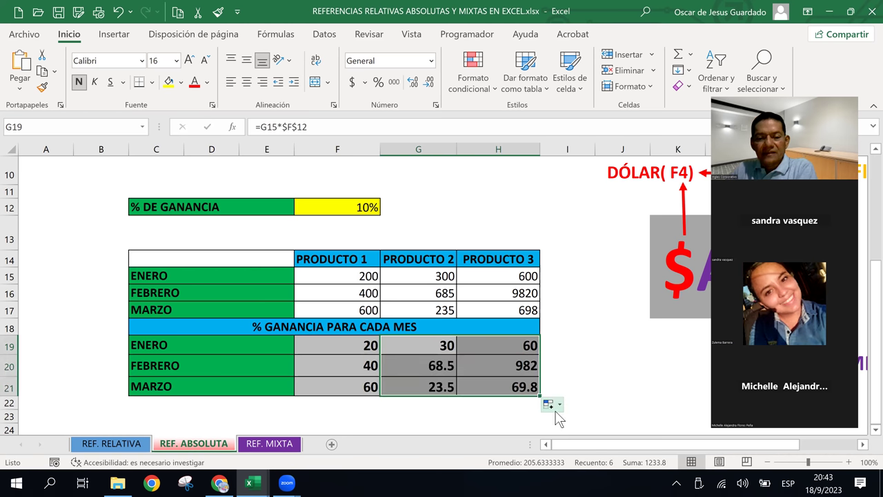
Inspect the copied profit formulas in G20 and H20
click(445, 365)
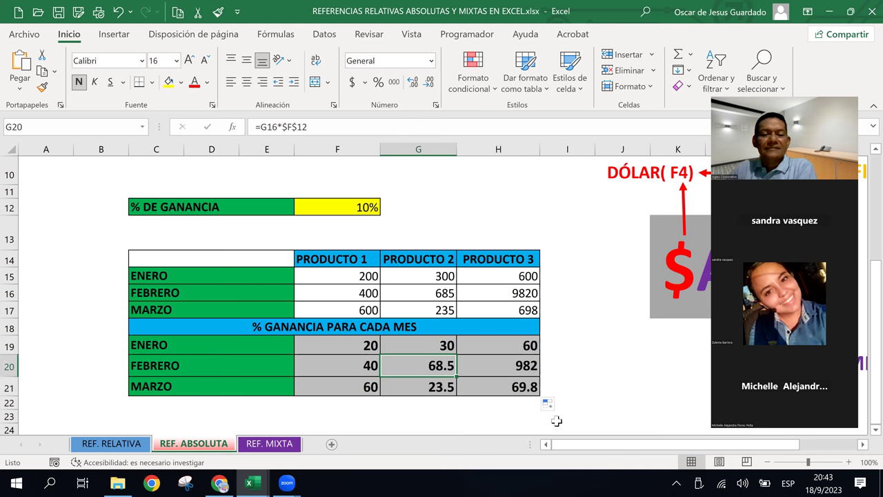
click(536, 360)
click(607, 400)
click(537, 359)
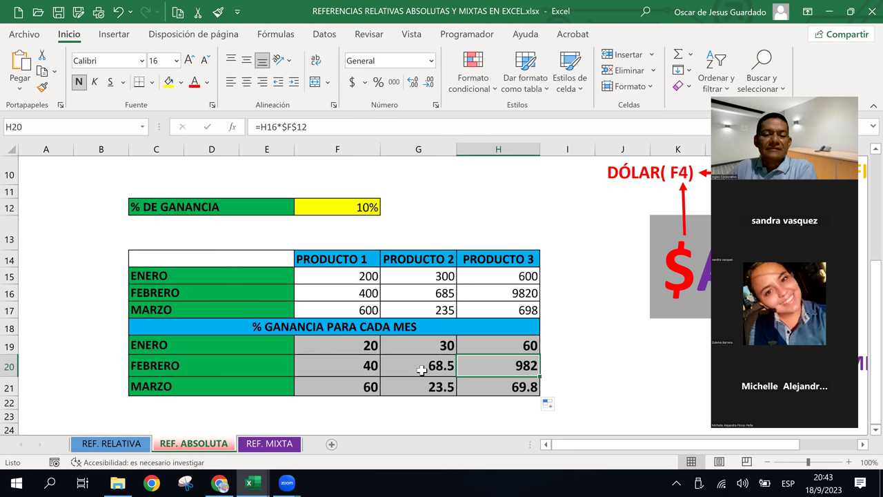
Show the G20:H21 results with one decimal place, e.g. 982.0 and 69.8
drag(421, 371, 505, 384)
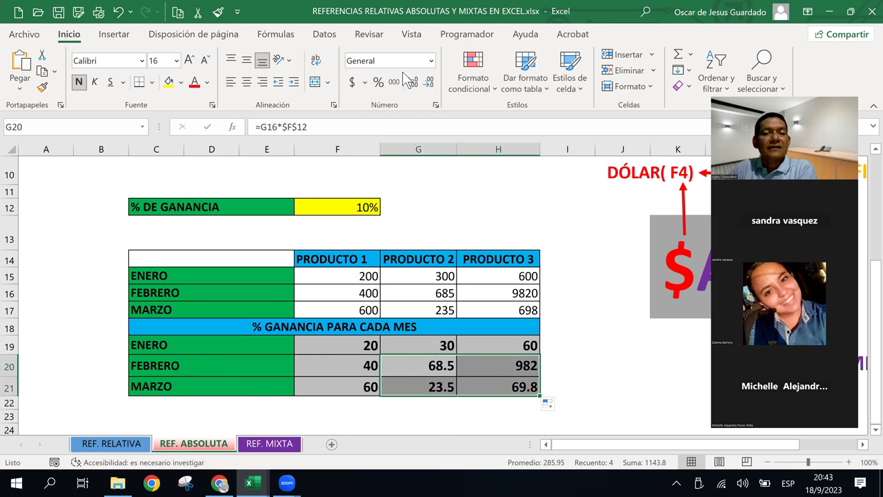
click(428, 83)
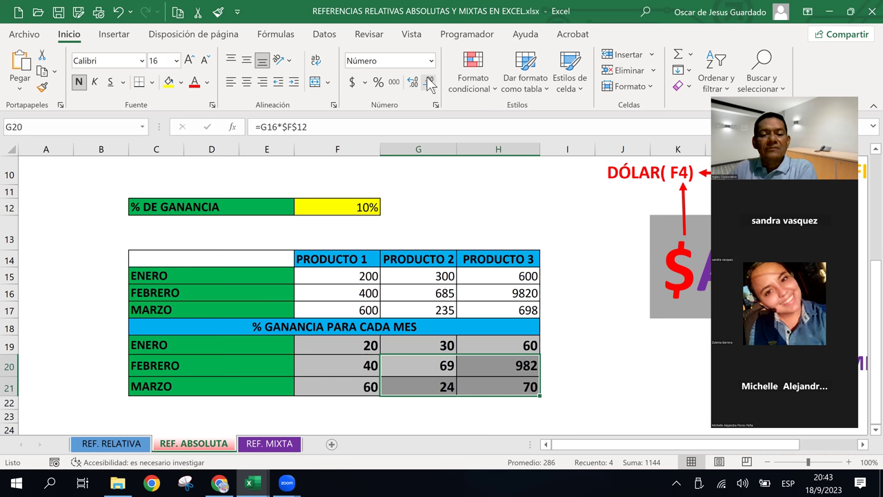
click(412, 82)
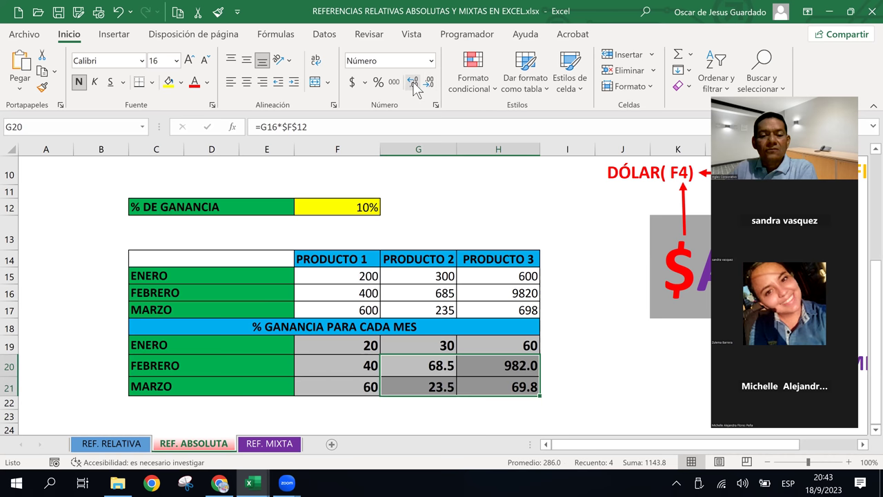
click(573, 359)
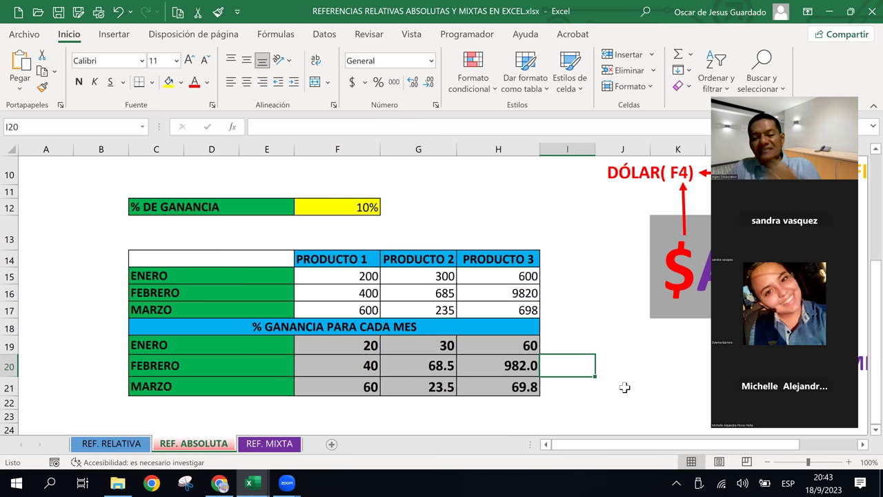
click(478, 389)
click(559, 380)
click(545, 345)
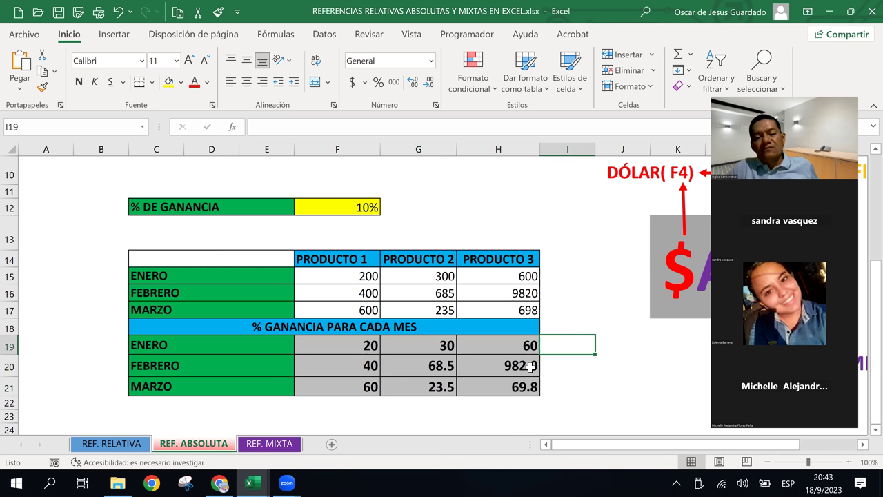
click(530, 366)
click(530, 347)
click(425, 352)
click(542, 360)
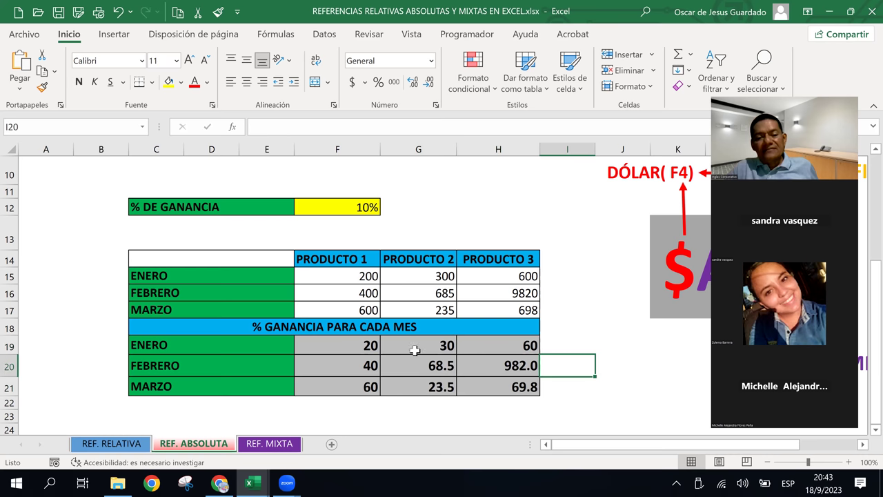
click(363, 338)
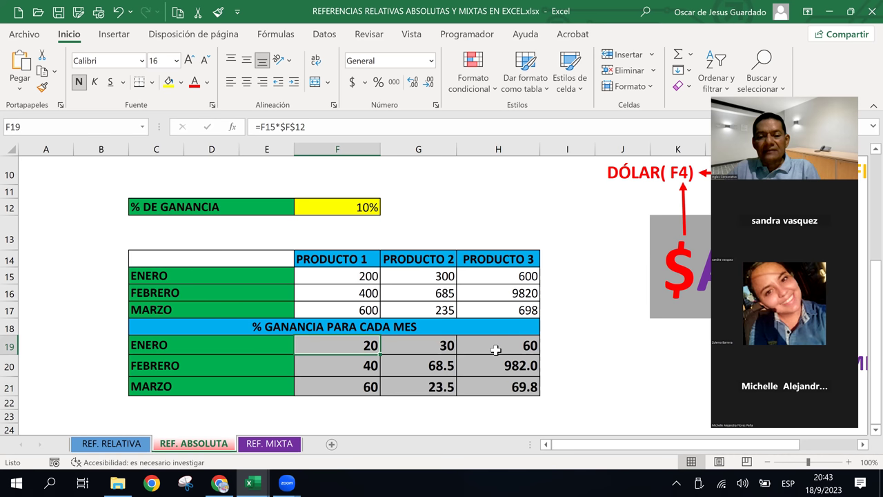
click(501, 364)
click(506, 345)
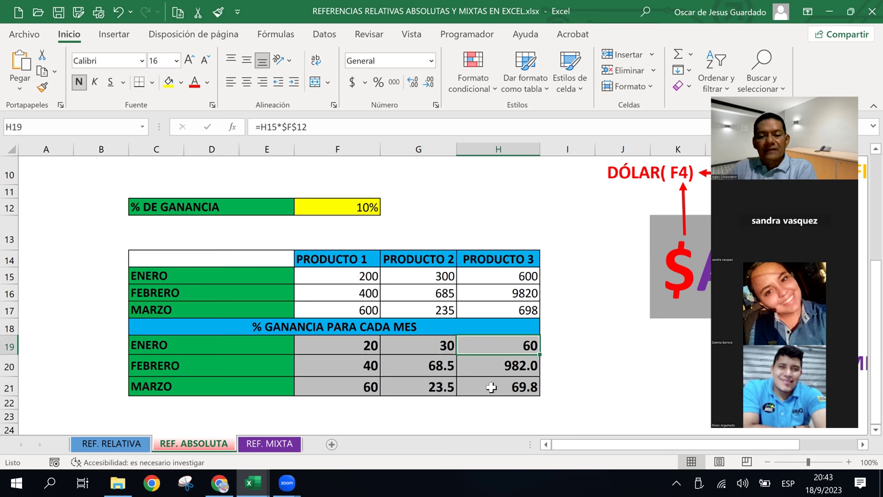
click(403, 344)
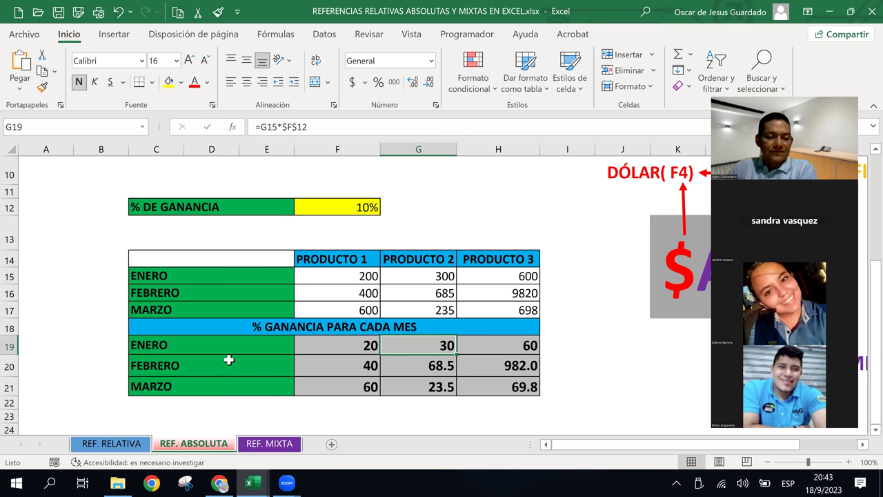
click(329, 388)
click(324, 362)
click(324, 347)
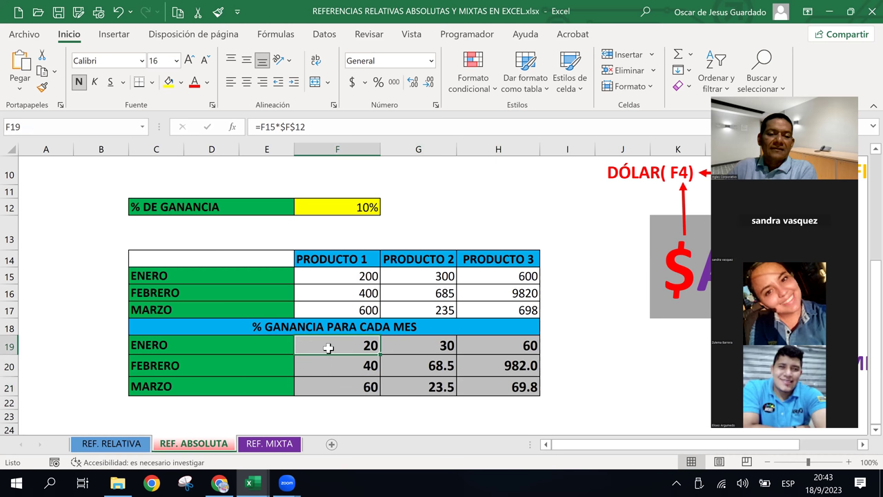
Switch to REF. MIXTA, scroll right to the A$7 diagram, then back to the table
click(293, 447)
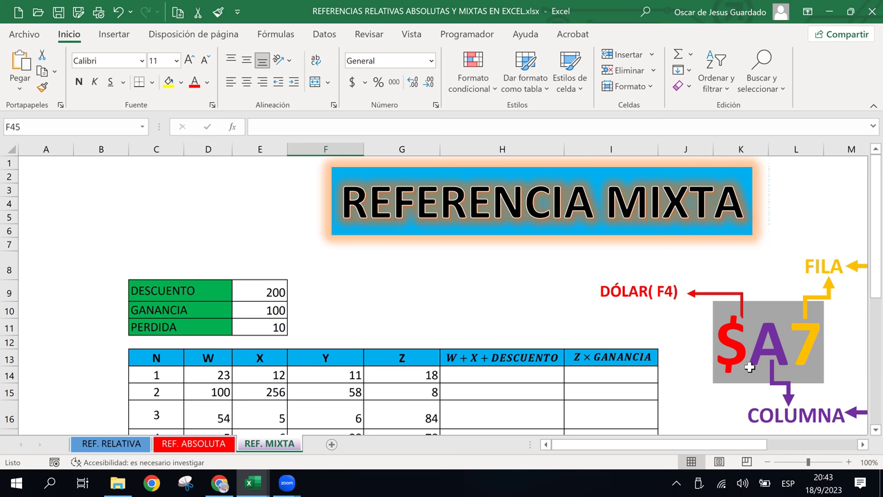
click(862, 444)
click(862, 444)
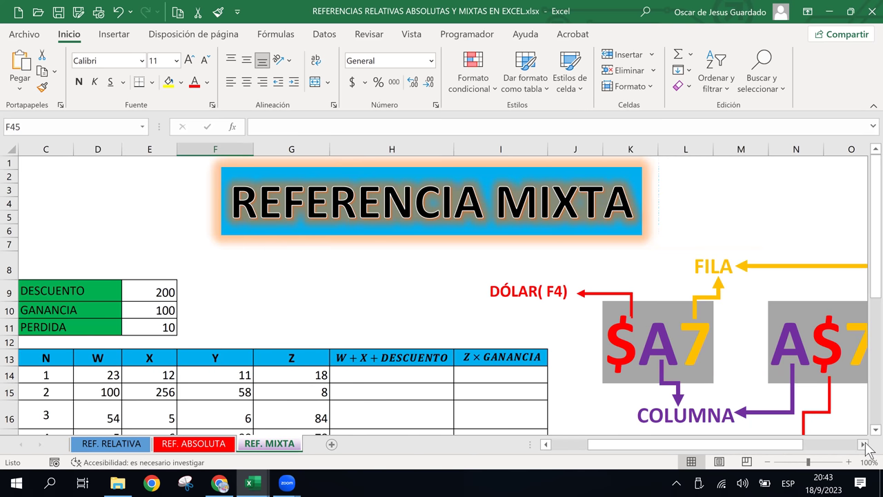
click(862, 445)
click(863, 444)
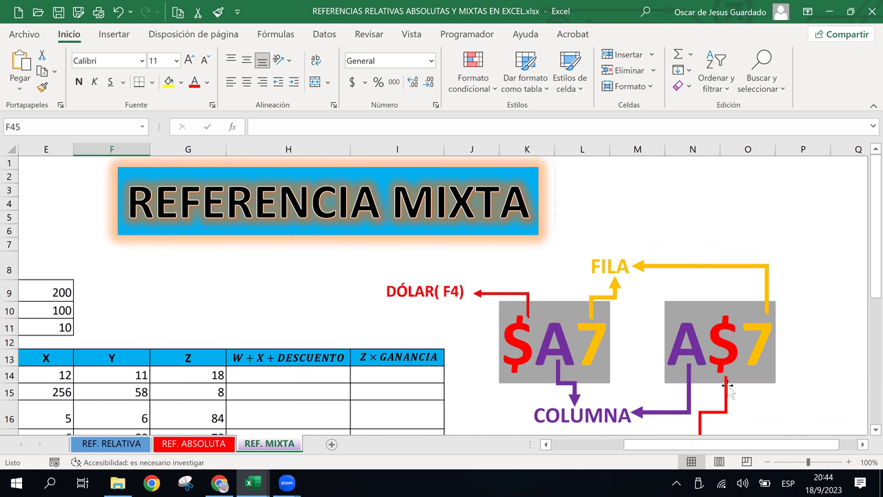
scroll(737, 344, down, 1)
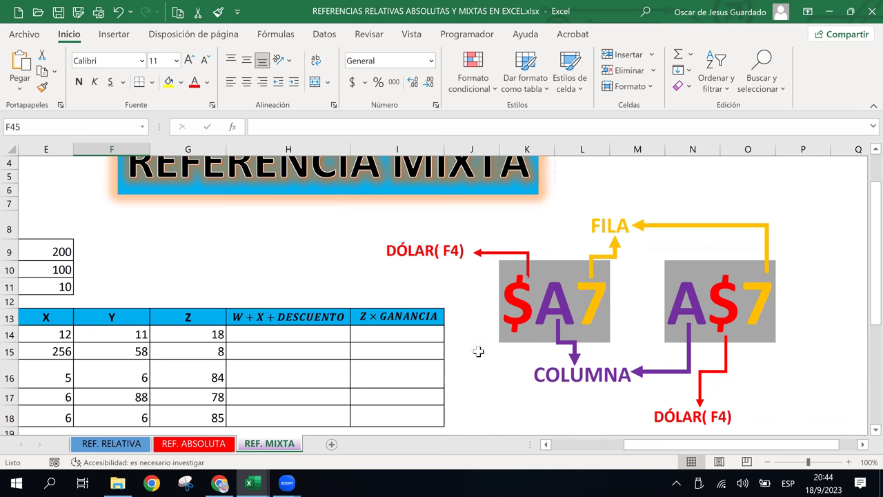
click(546, 445)
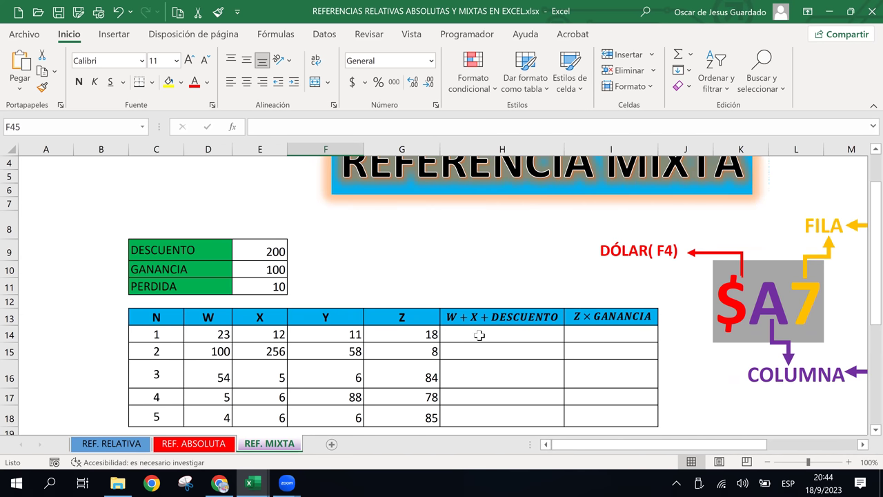
click(475, 333)
click(590, 335)
click(504, 337)
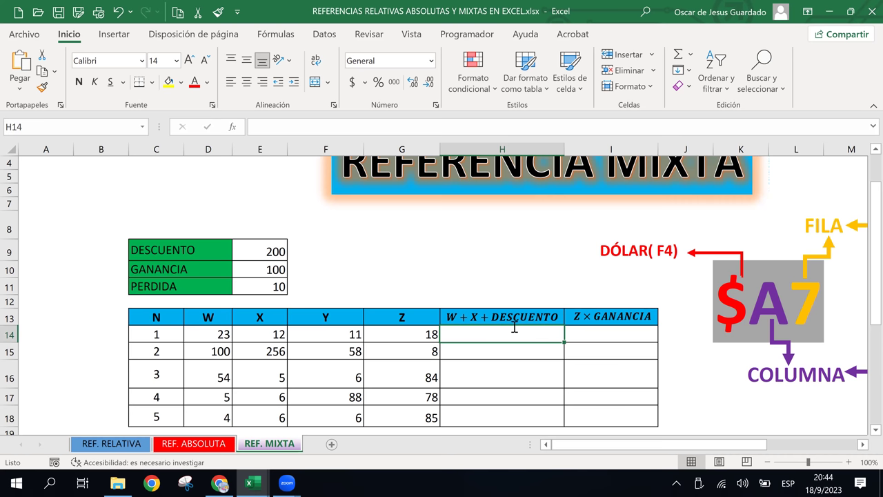
click(267, 250)
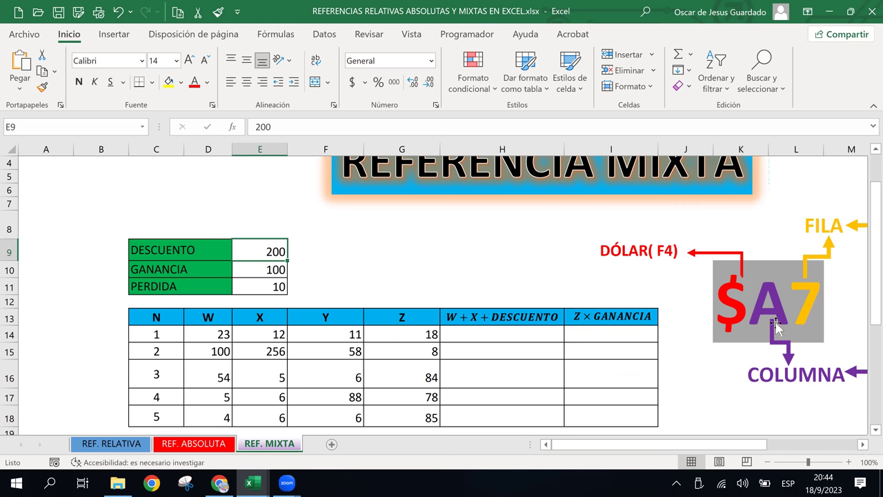
click(863, 445)
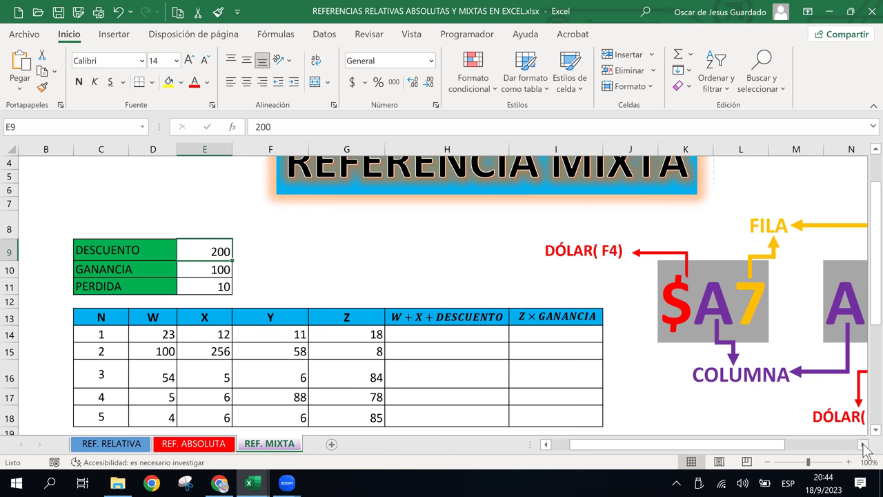
click(863, 444)
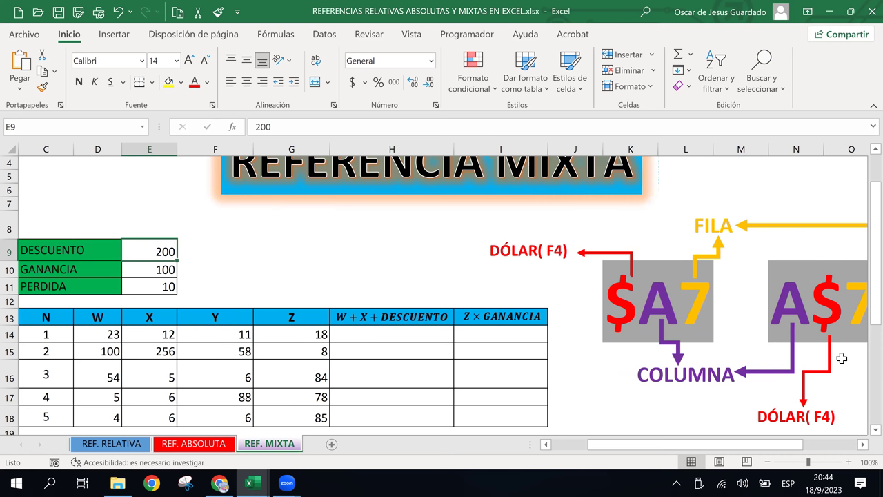
click(381, 340)
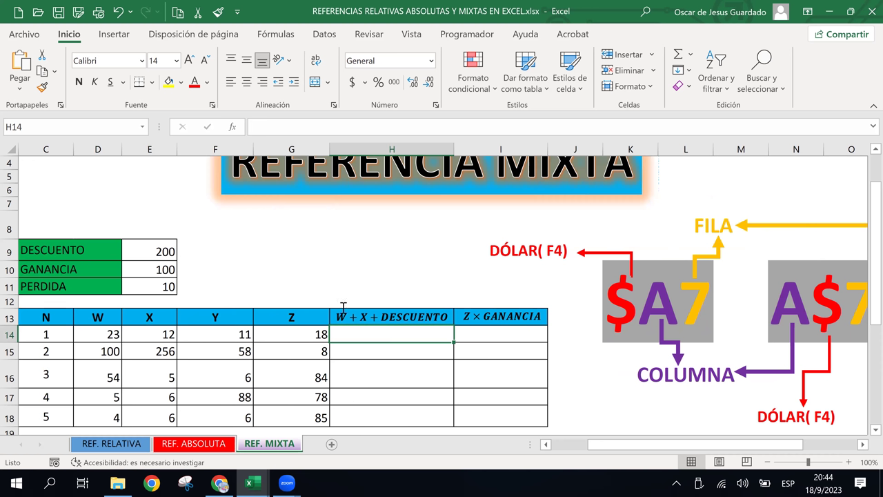
click(154, 246)
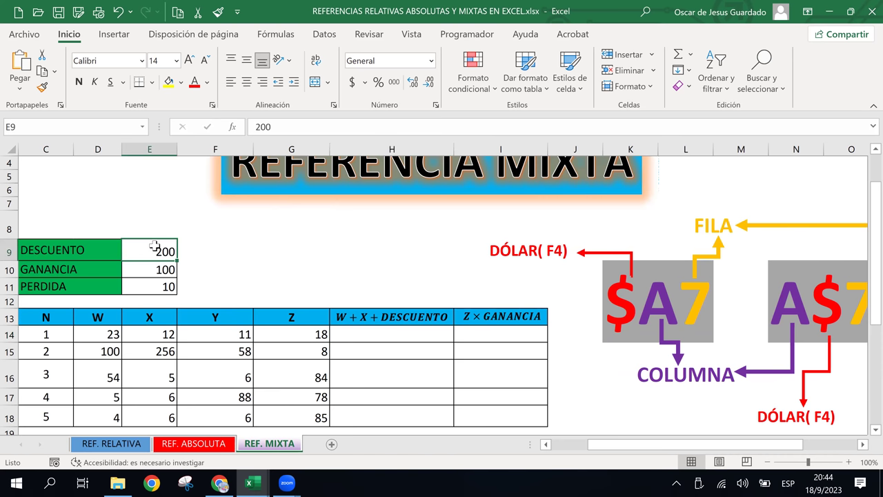
click(503, 335)
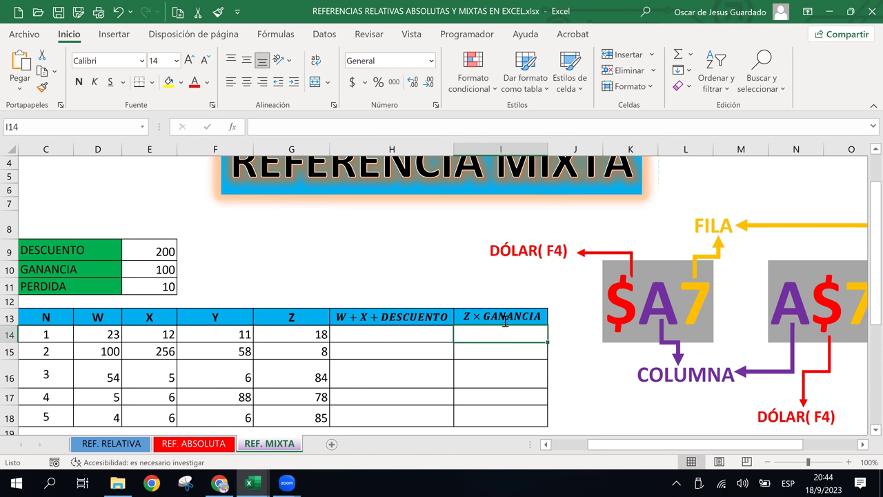
click(505, 318)
click(500, 360)
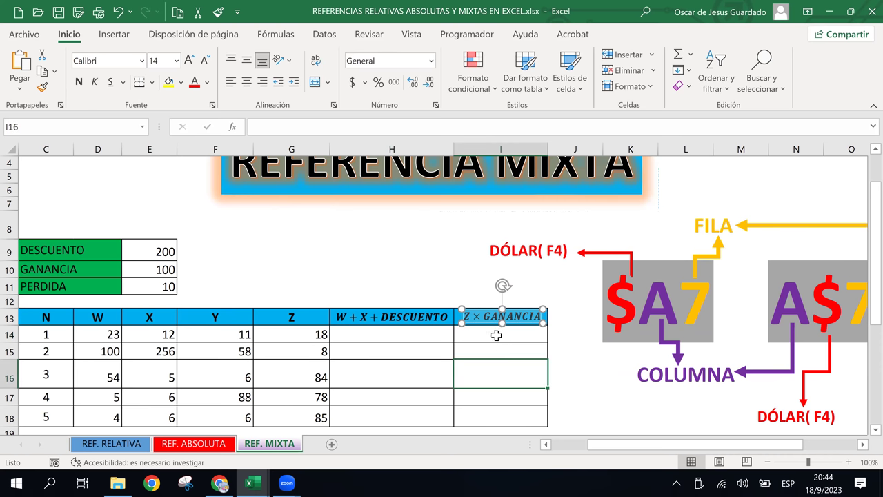
click(496, 333)
click(166, 269)
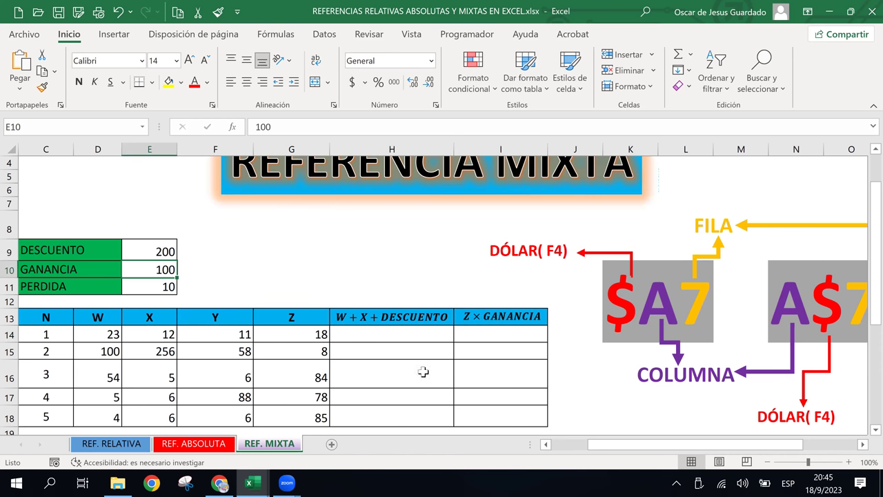
click(391, 334)
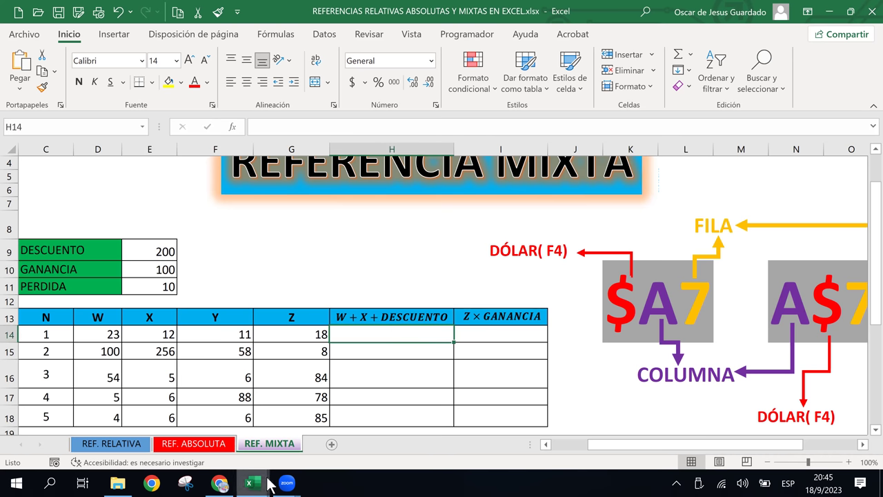
mouse_move(270, 485)
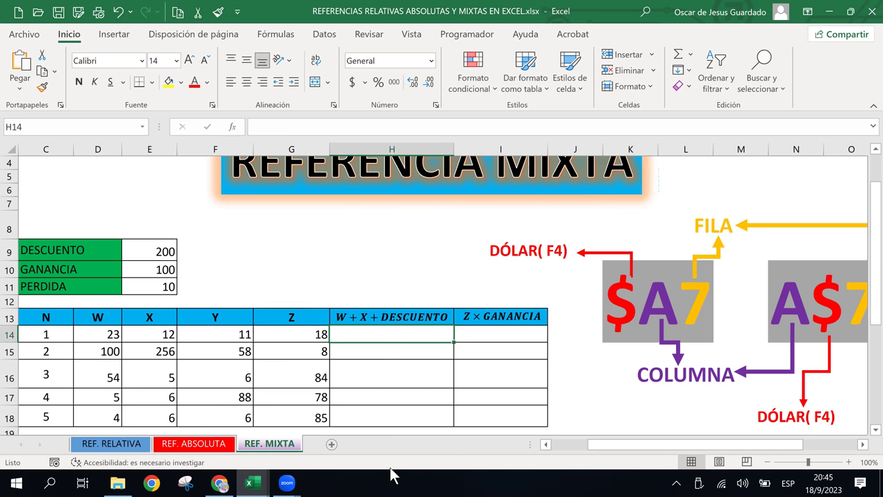
click(359, 267)
click(366, 234)
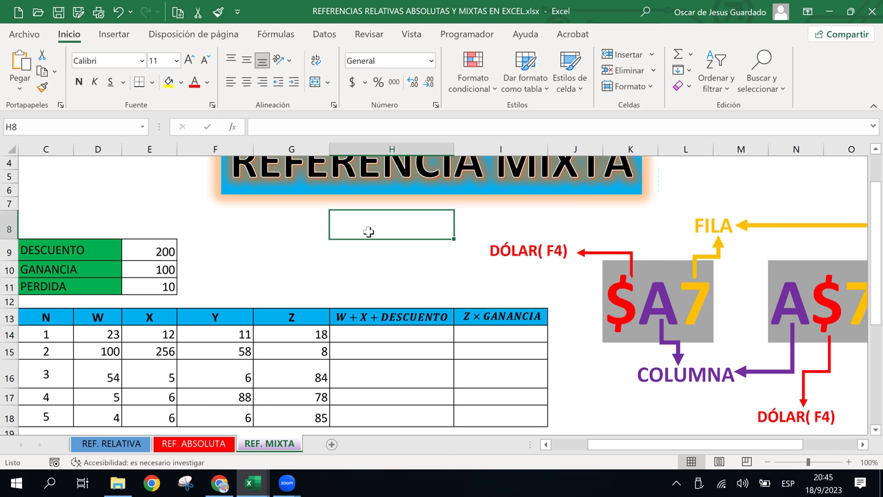
click(416, 271)
click(353, 221)
click(412, 256)
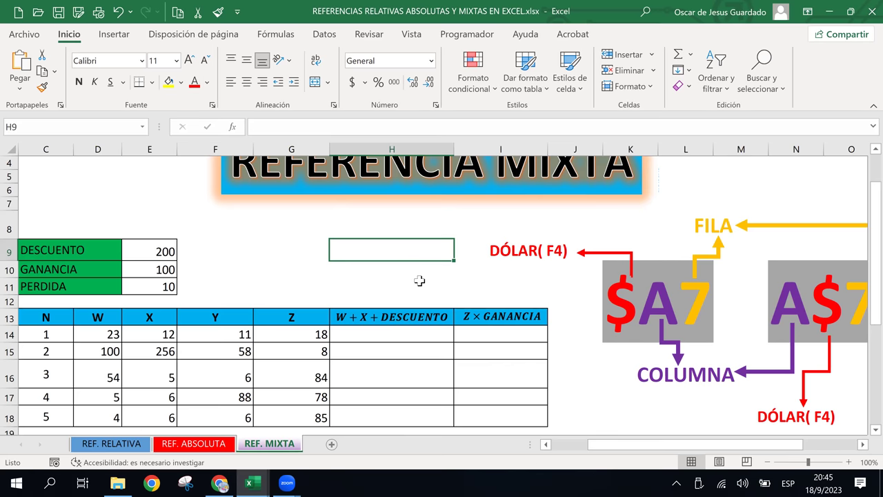
scroll(419, 281, up, 1)
scroll(419, 281, down, 1)
click(393, 336)
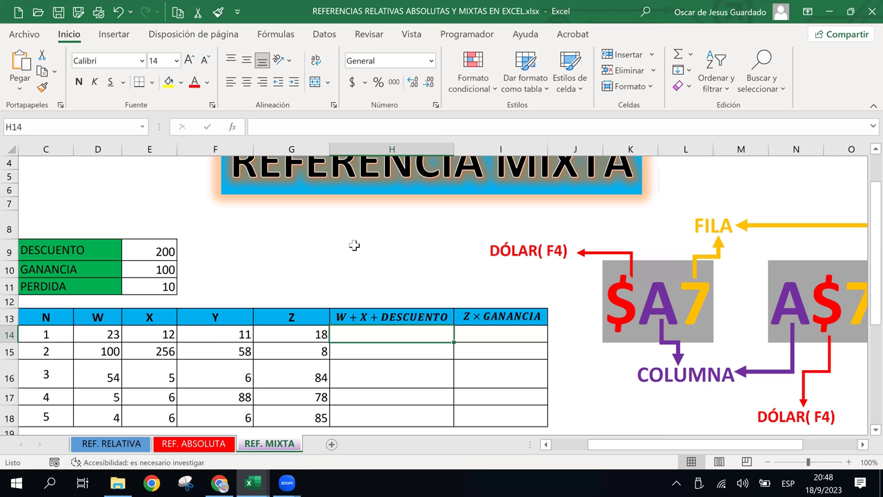
click(368, 252)
click(355, 228)
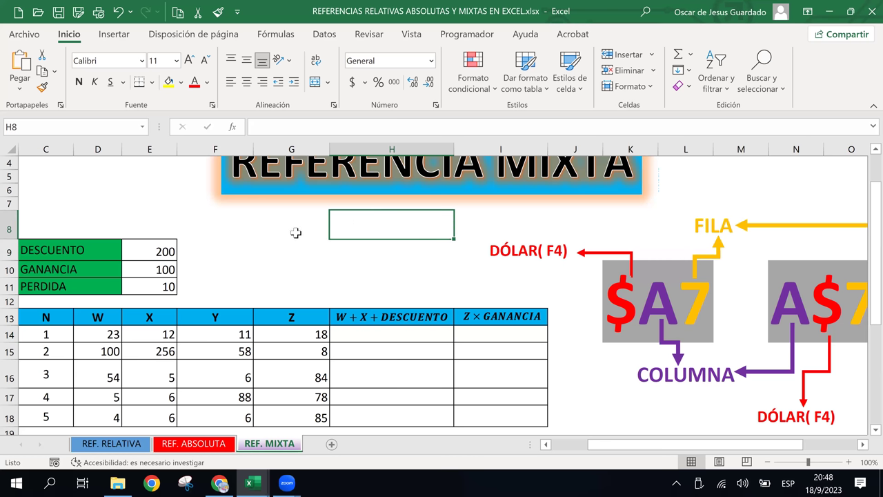
click(400, 259)
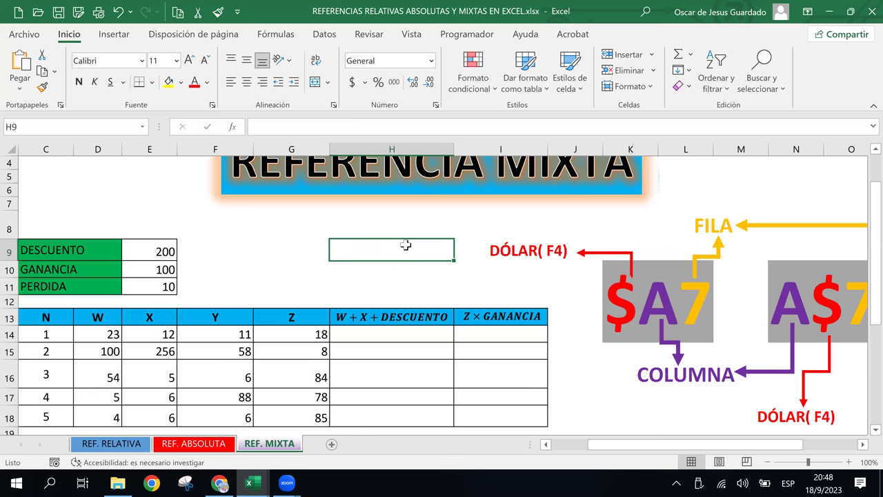
click(376, 331)
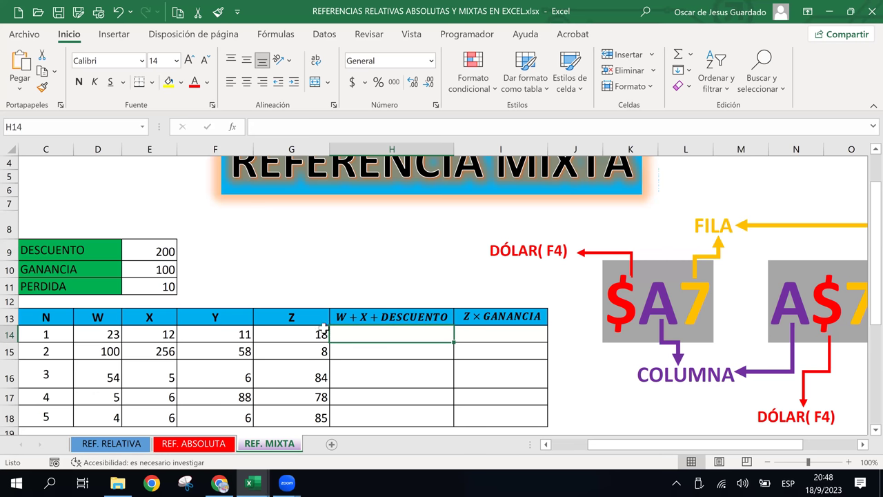
click(389, 351)
click(496, 350)
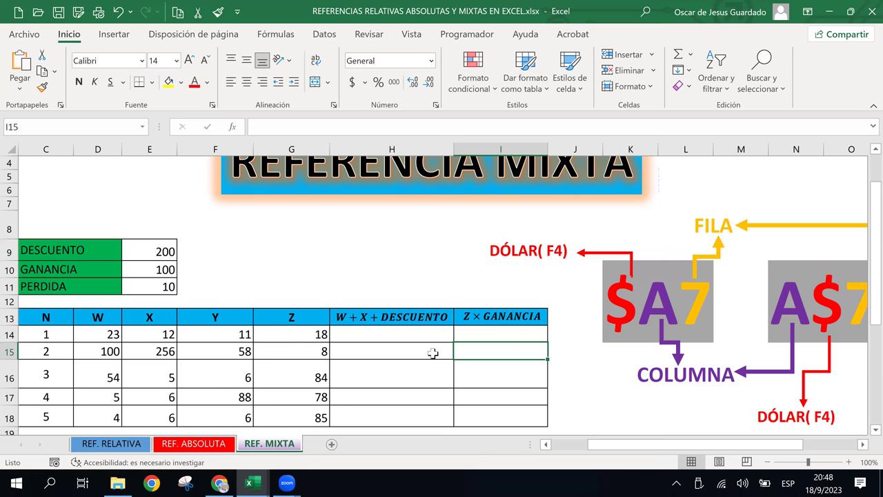
click(403, 335)
click(457, 336)
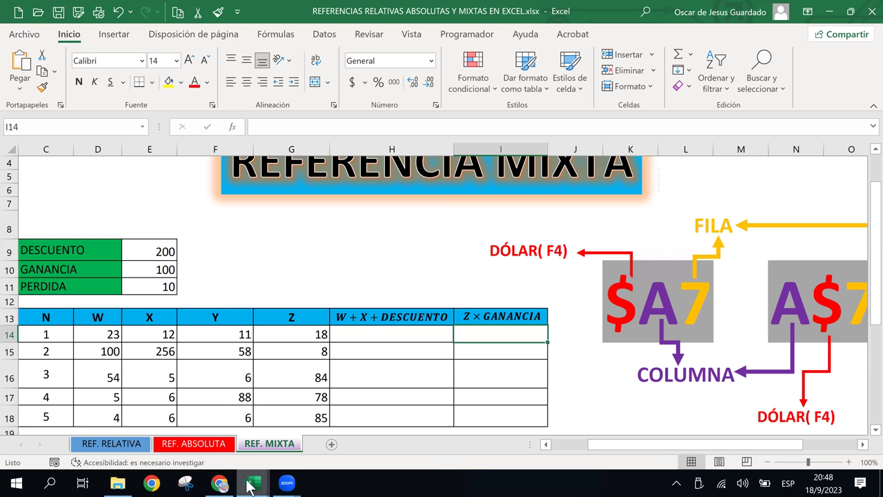
Toggle the Chrome window over Excel and open the Gmail message with the Zoom class details
click(222, 485)
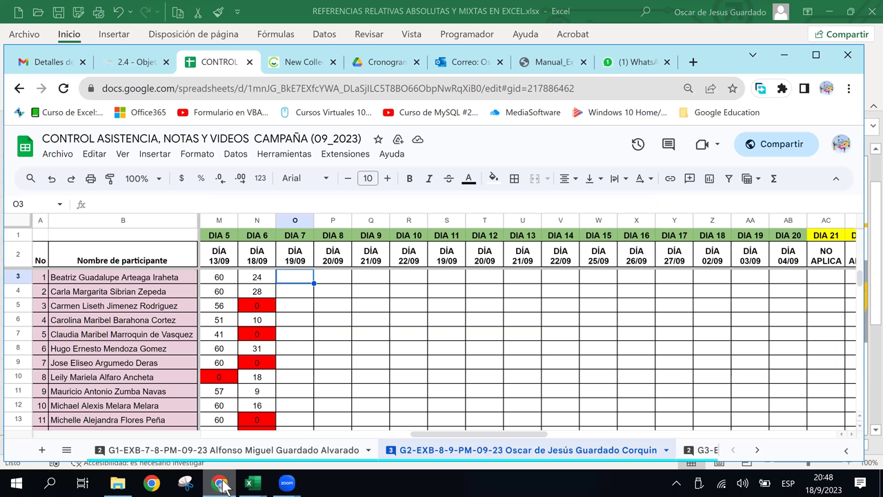
click(221, 484)
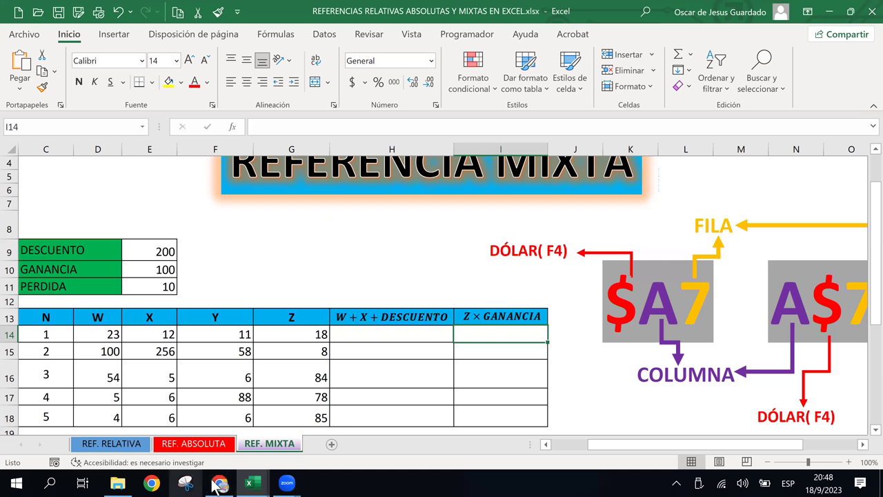
click(219, 484)
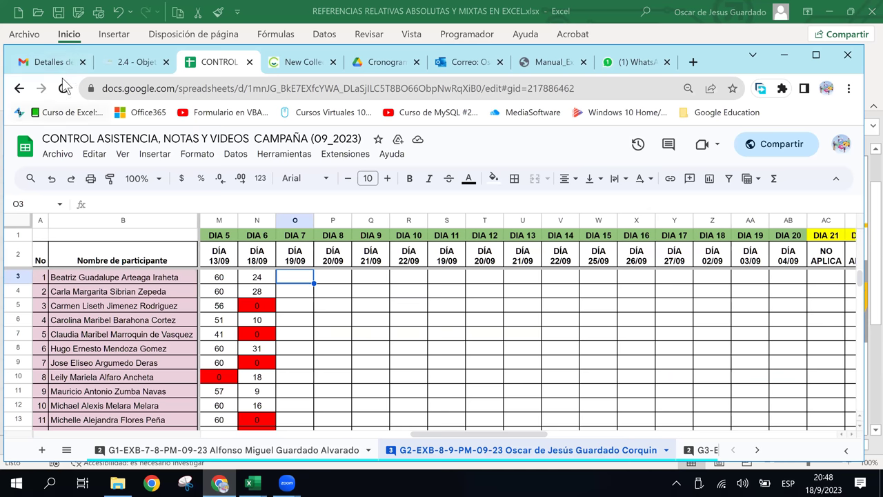
click(48, 62)
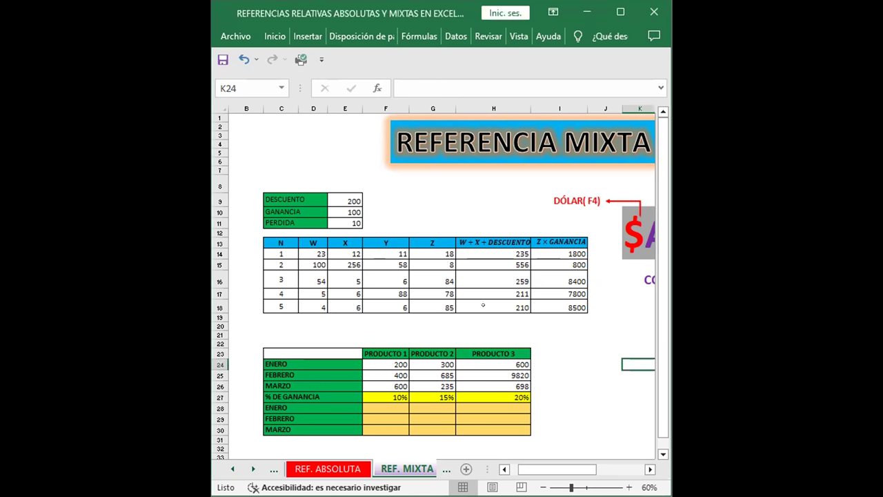
Display H14's formula =D14+E14+$E$9 with its colour-coded cell references
click(494, 250)
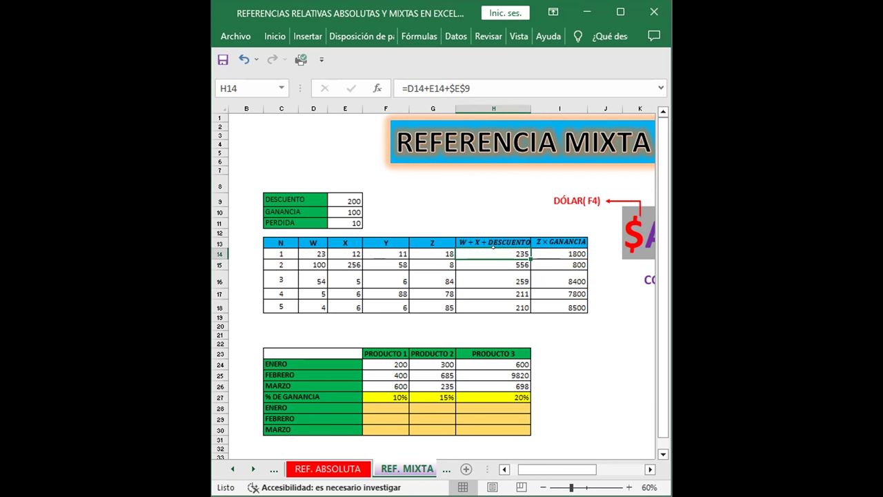
double_click(498, 253)
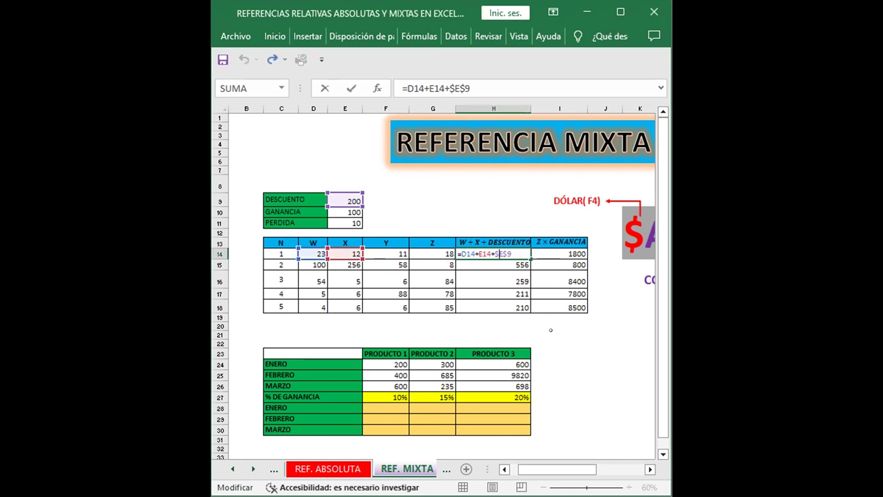
Display I14's formula =G14*$E$10, then leave edit mode
click(561, 329)
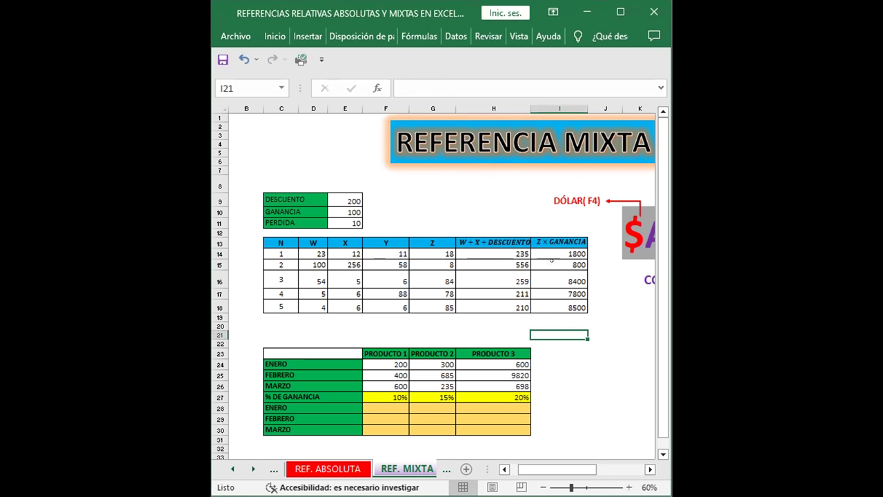
click(560, 210)
double_click(552, 254)
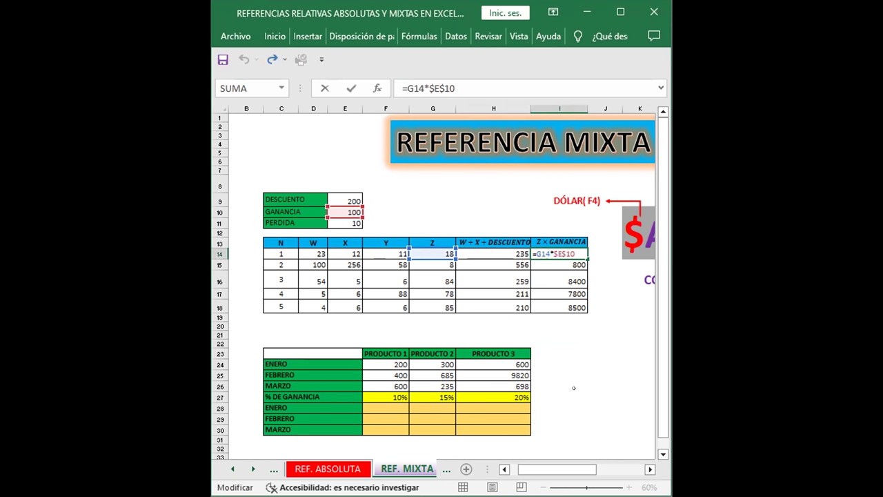
click(575, 386)
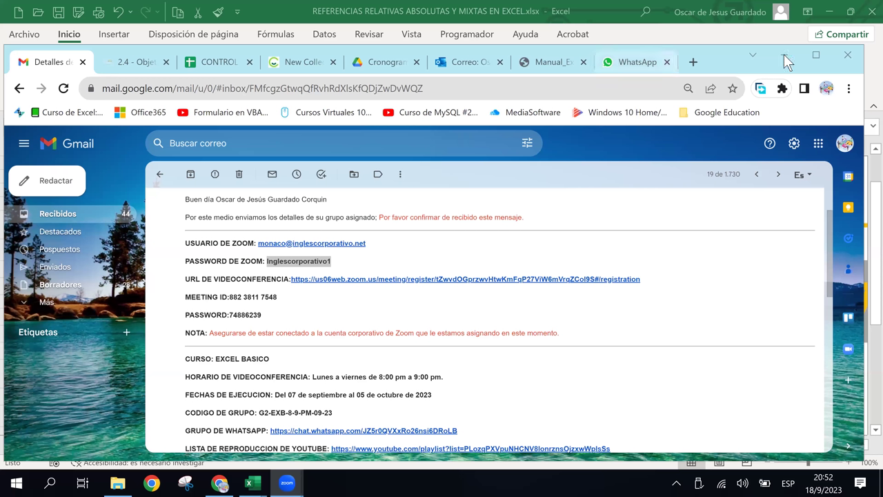
Return to Excel and point out product amounts such as ENERO 200 and 300, FEBRERO 400, MARZO 235
click(784, 55)
click(431, 360)
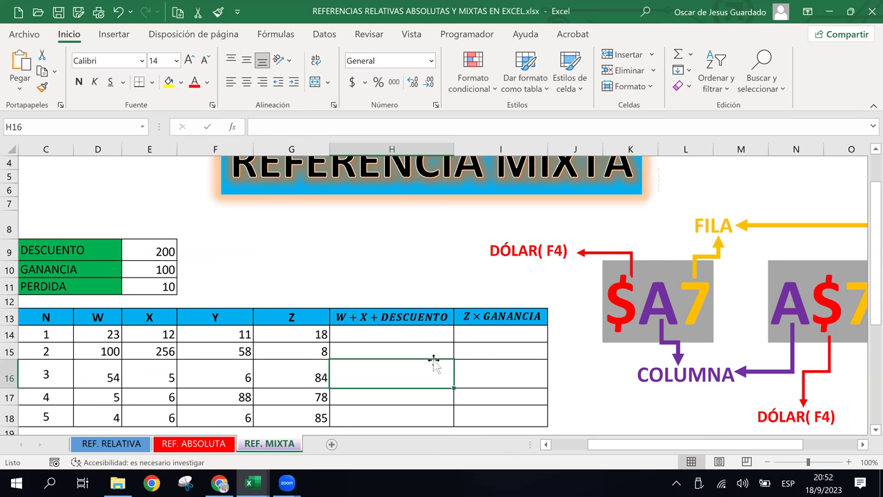
scroll(433, 359, down, 2)
scroll(433, 359, down, 1)
scroll(418, 345, down, 1)
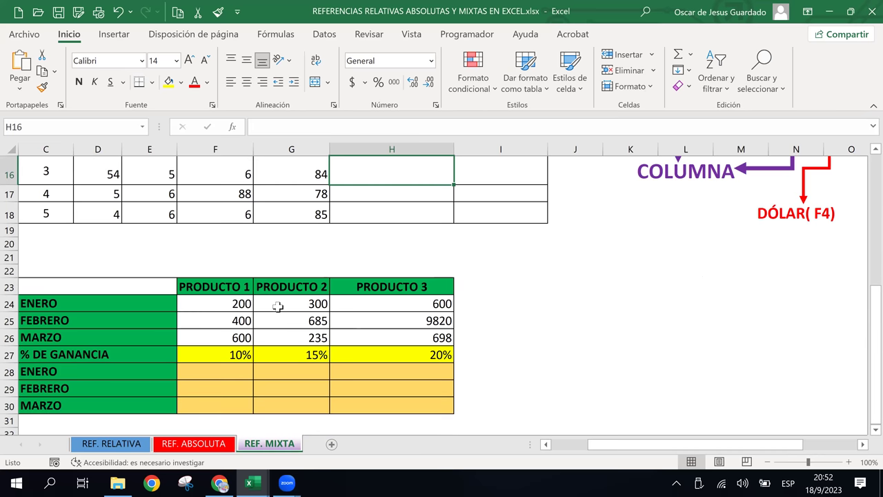
click(276, 306)
click(237, 307)
click(255, 331)
click(280, 302)
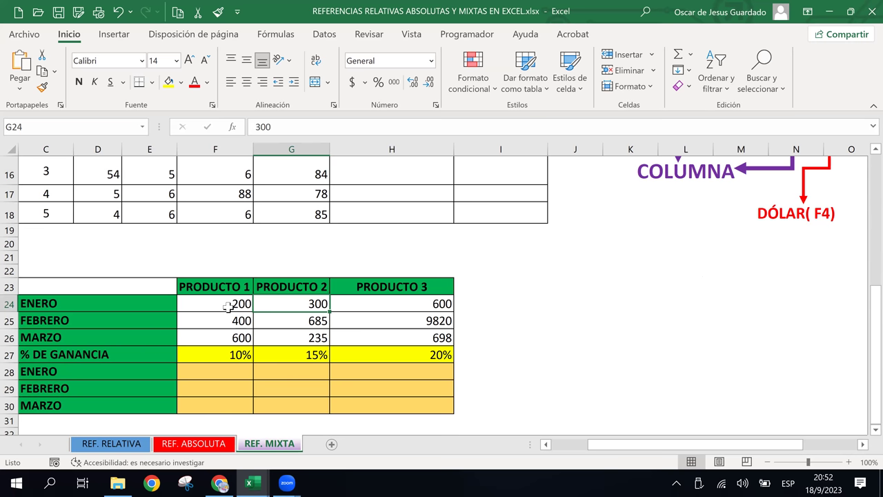
click(230, 307)
click(232, 316)
scroll(252, 333, down, 1)
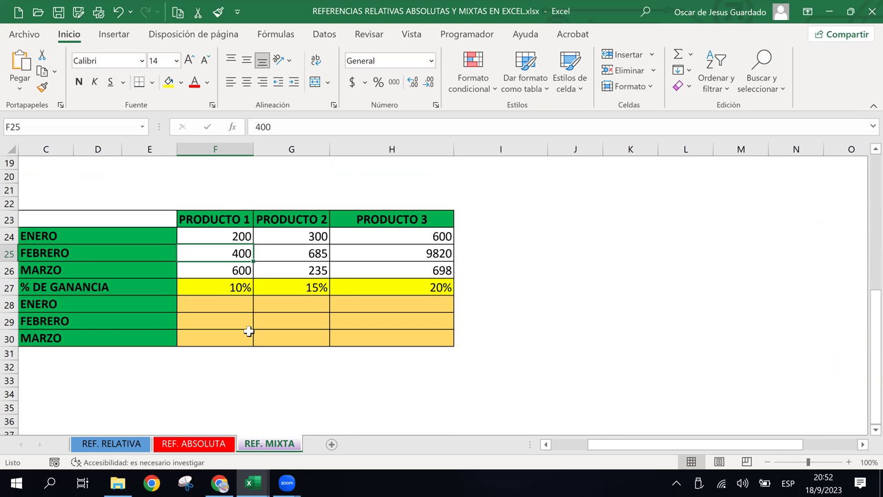
Point out the 10%, 15% and 20% ganancia rates, then select the empty cell F28
click(234, 292)
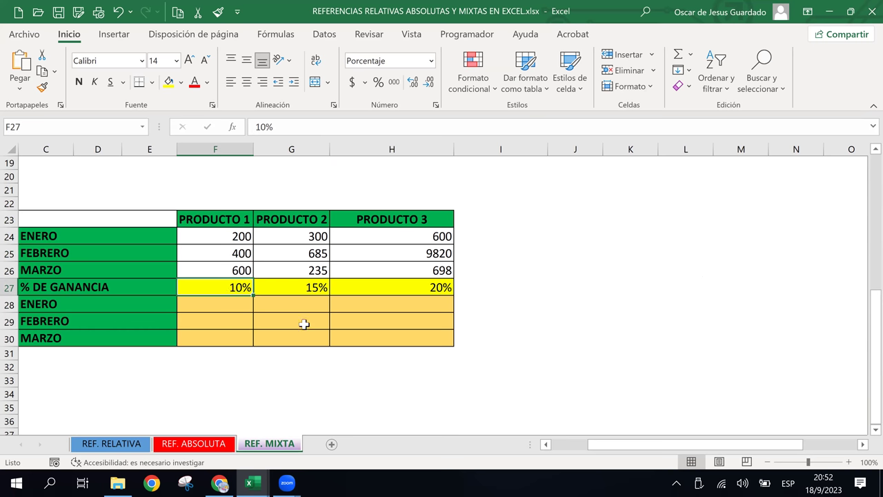
click(313, 290)
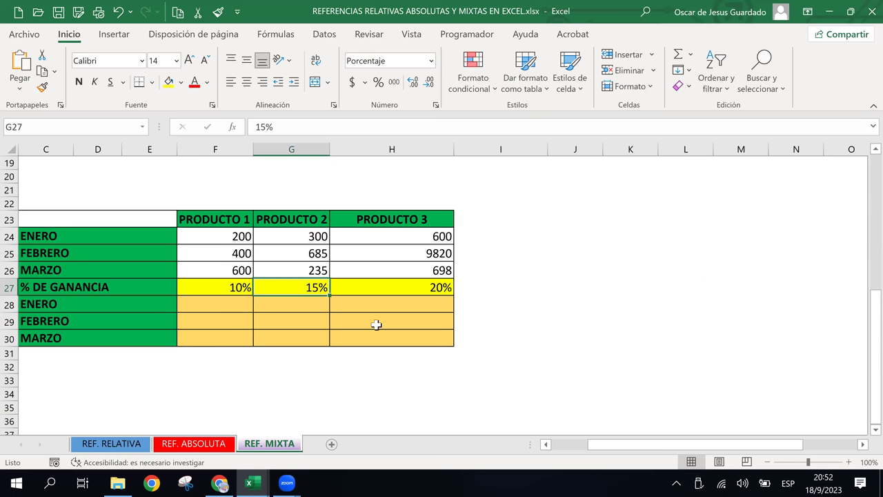
click(407, 291)
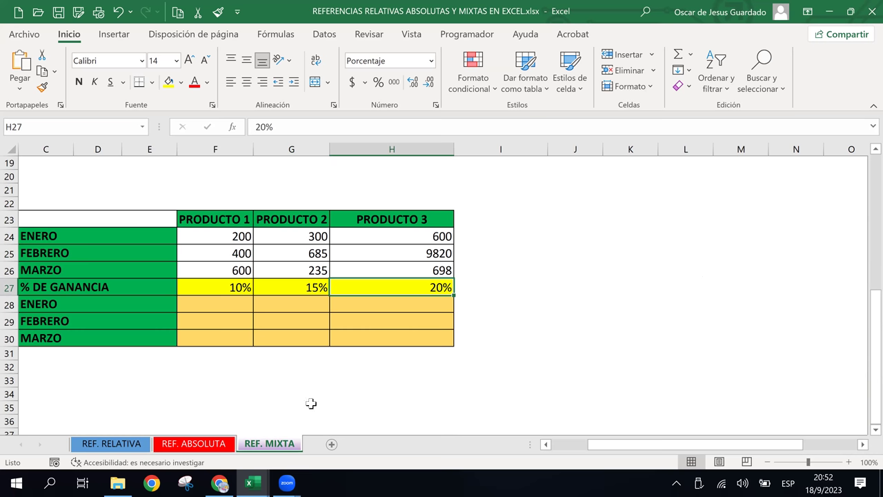
scroll(317, 390, up, 2)
scroll(317, 389, up, 1)
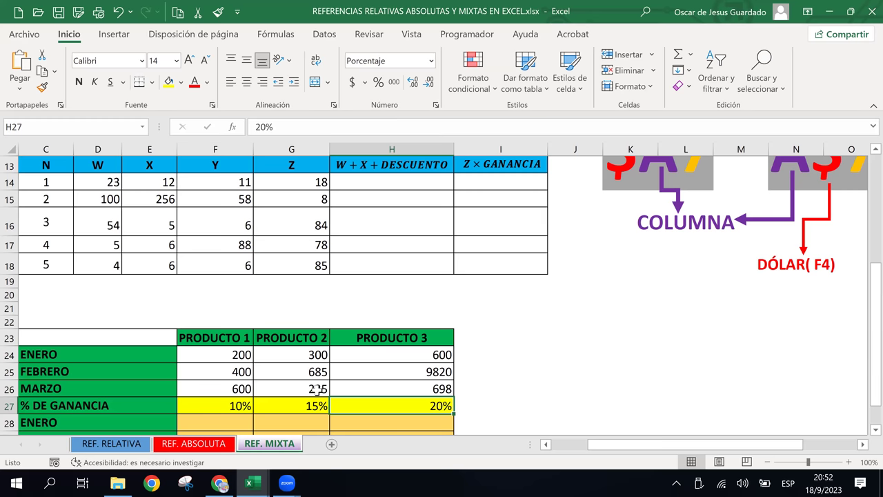
scroll(316, 390, down, 2)
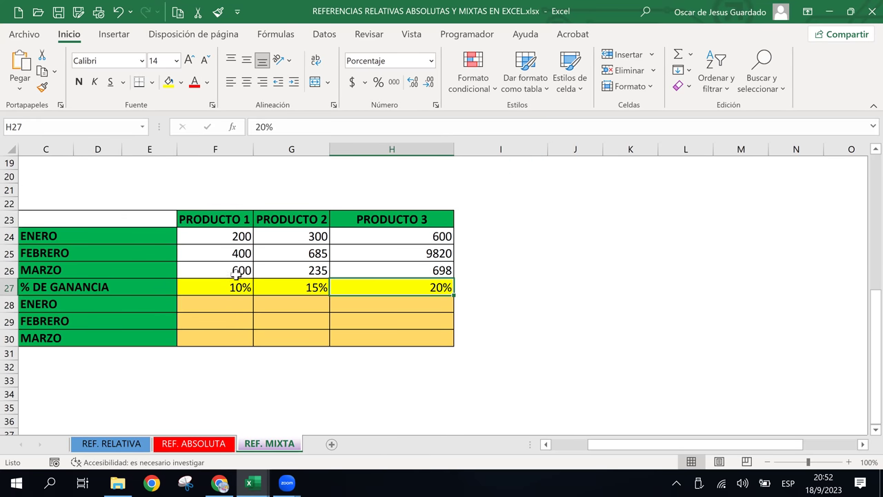
click(211, 302)
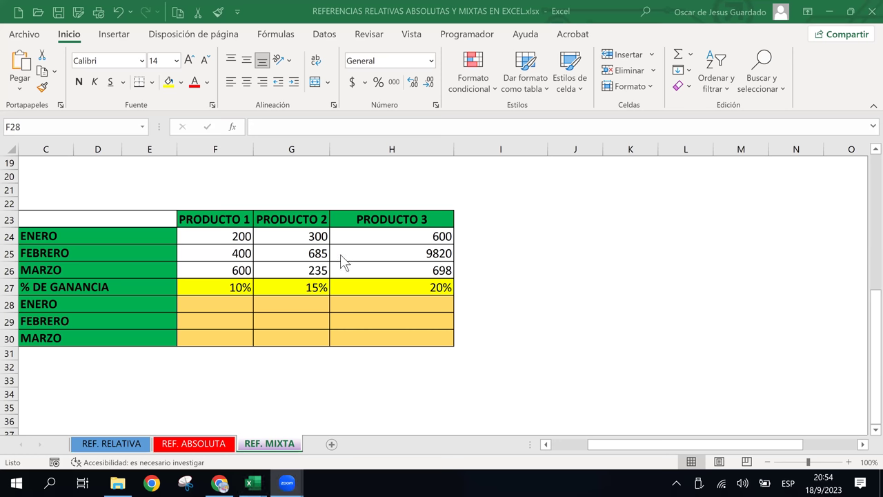
click(283, 298)
click(228, 303)
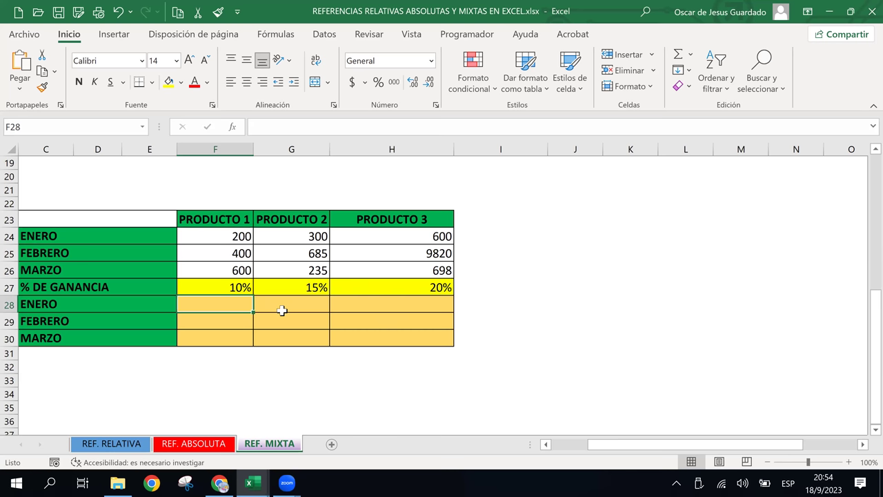
click(387, 303)
click(311, 303)
click(203, 303)
click(289, 303)
click(375, 307)
click(289, 307)
click(366, 304)
click(286, 309)
click(242, 304)
click(340, 300)
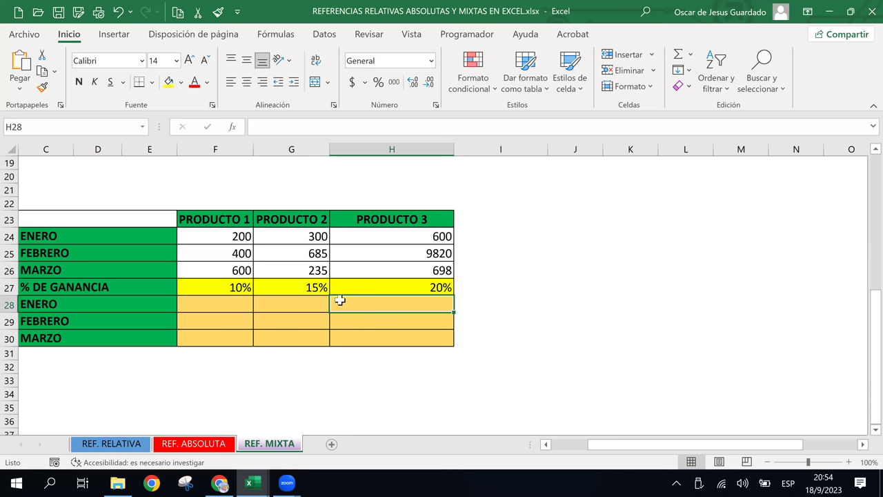
click(273, 307)
click(238, 307)
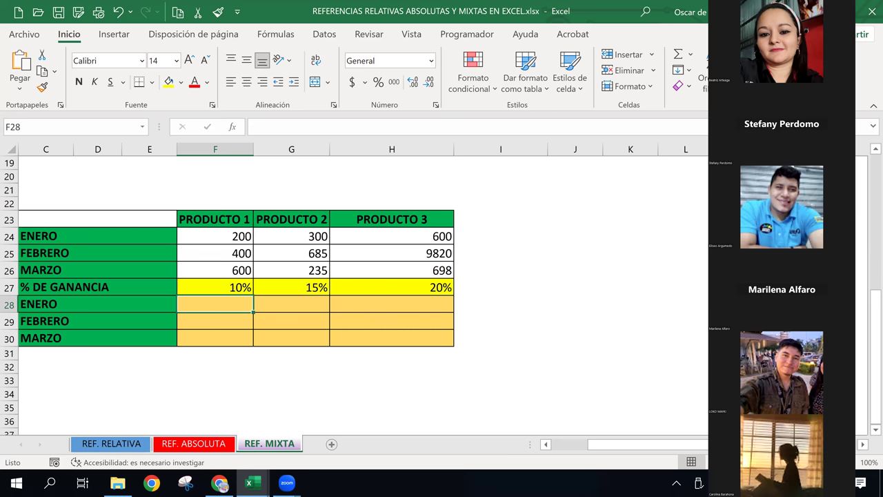
click(376, 287)
click(233, 300)
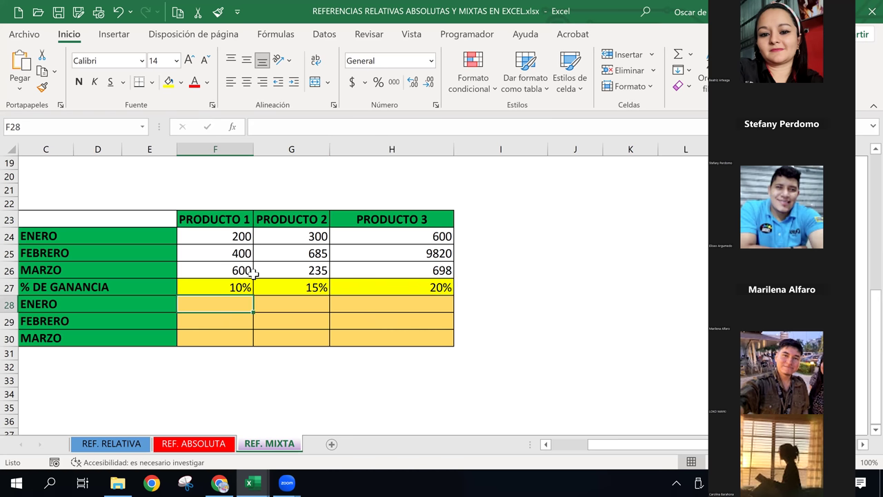
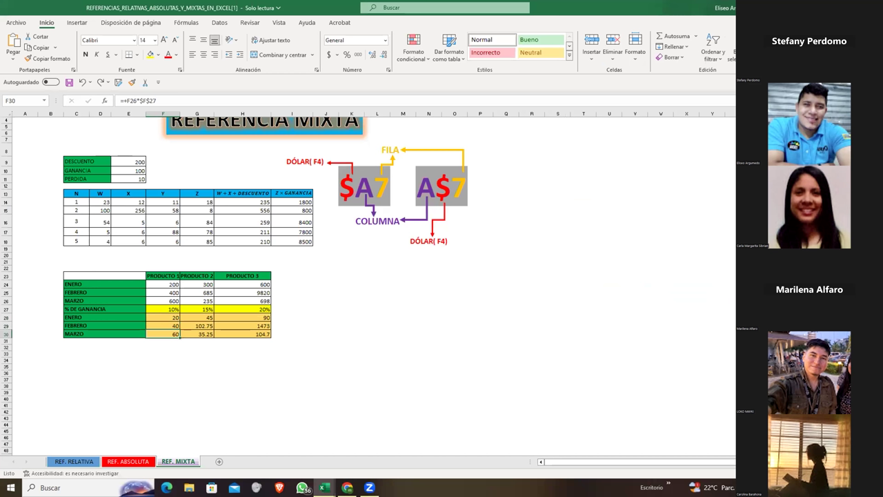
Zoom in and show F28's formula =+F24*$F$27 in edit mode
key(Up)
key(Up)
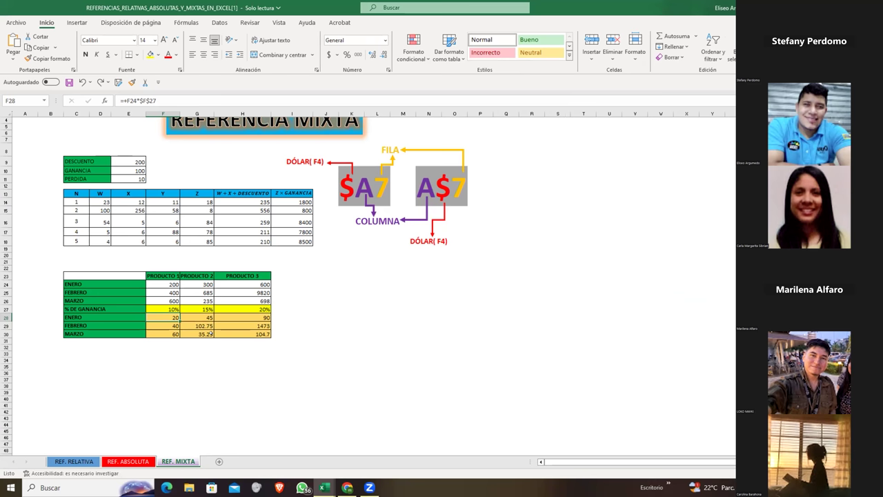
click(351, 391)
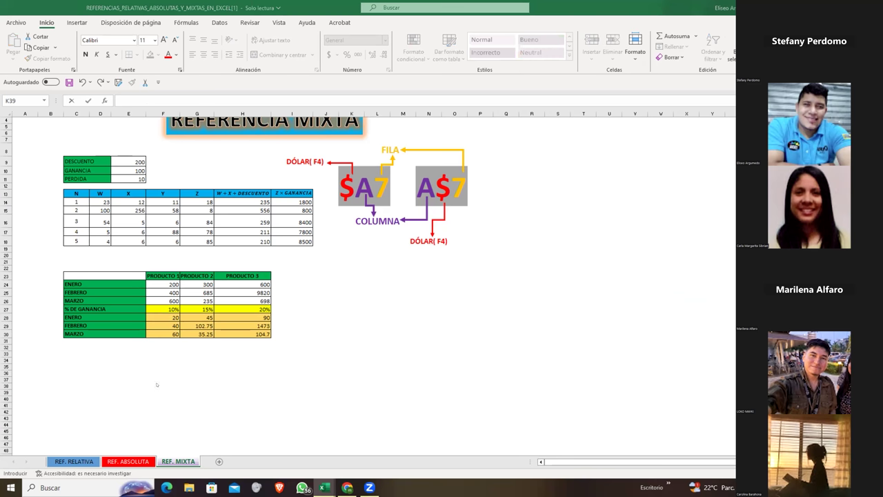
click(167, 317)
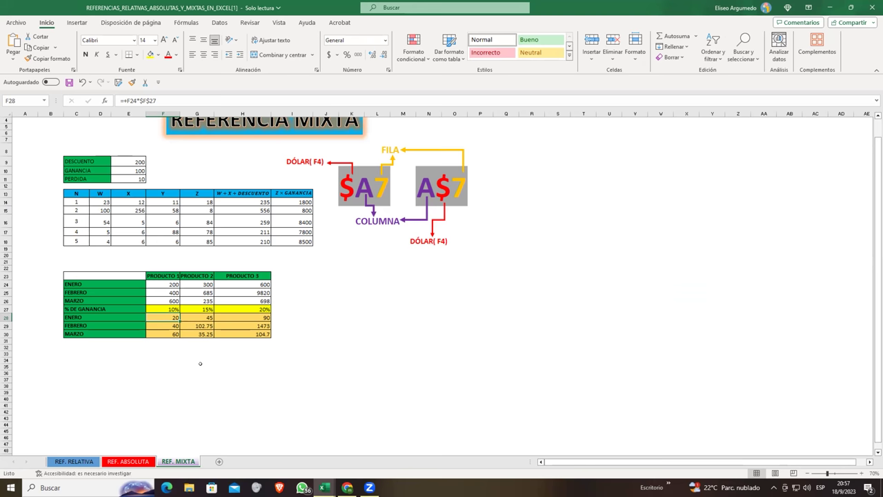
scroll(200, 364, up, 3)
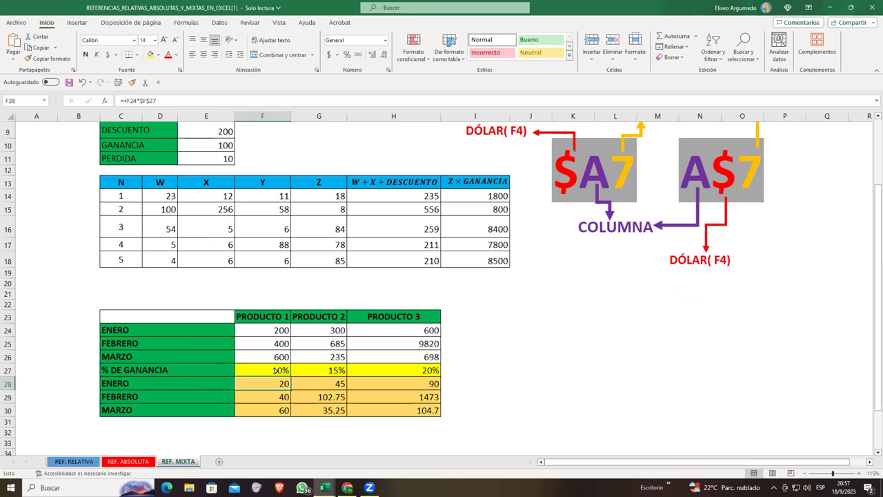
double_click(261, 384)
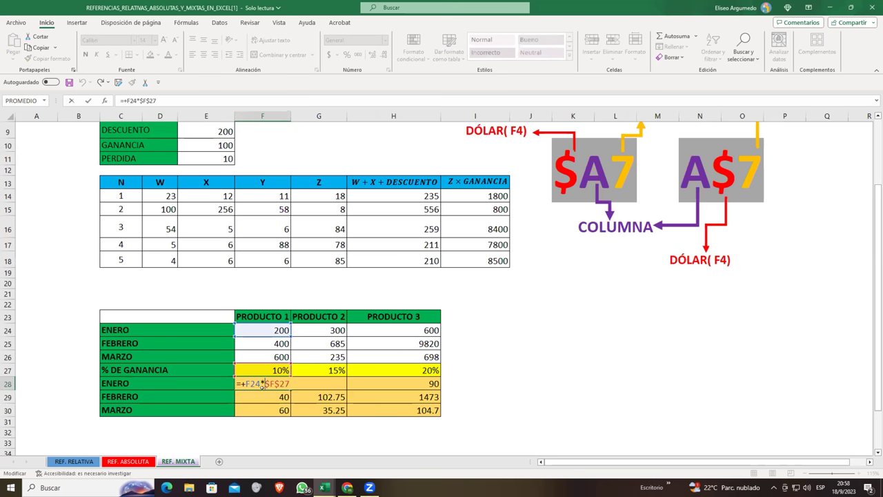
Close F28 unchanged and inspect Producto 2's profit formula in G28
key(Return)
key(Up)
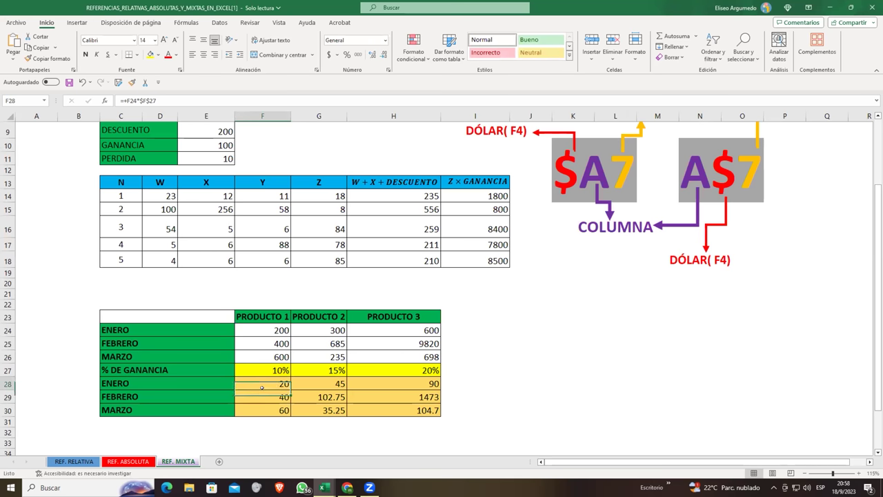
key(Right)
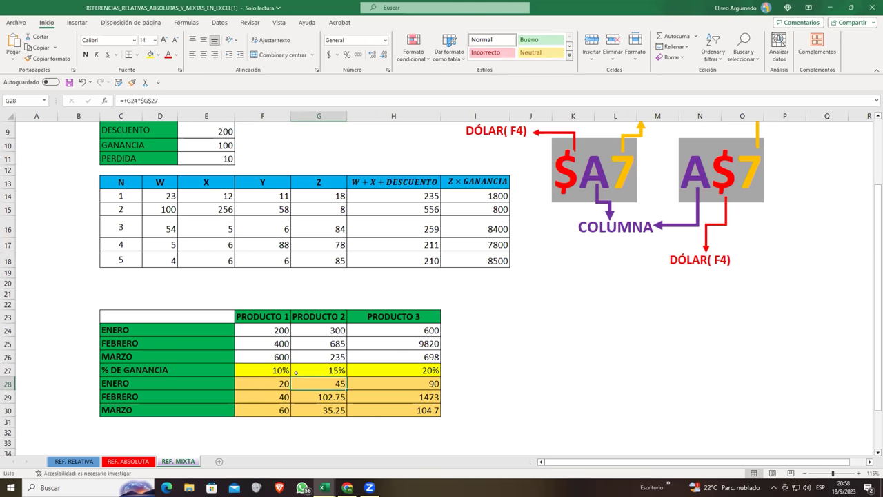
key(Down)
key(Down)
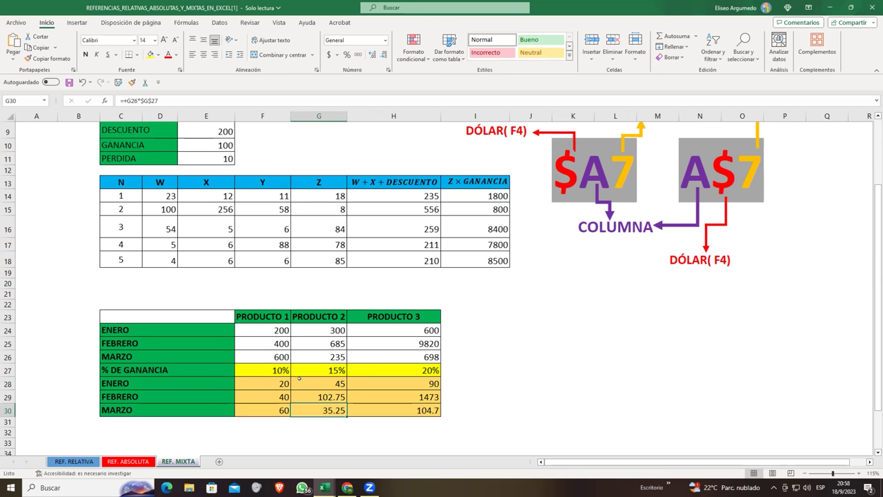
double_click(299, 378)
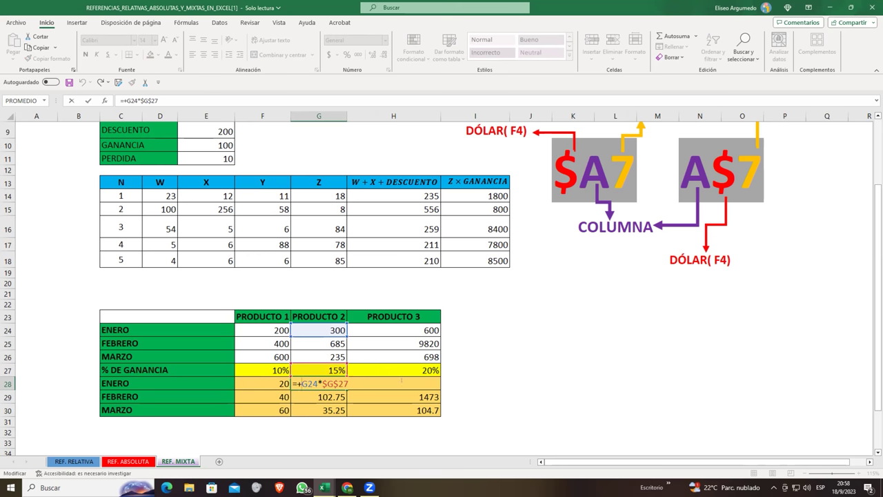
key(Return)
Correct H28 to use the locked $H$27 instead of $G$27, then fill it down to H30
double_click(401, 379)
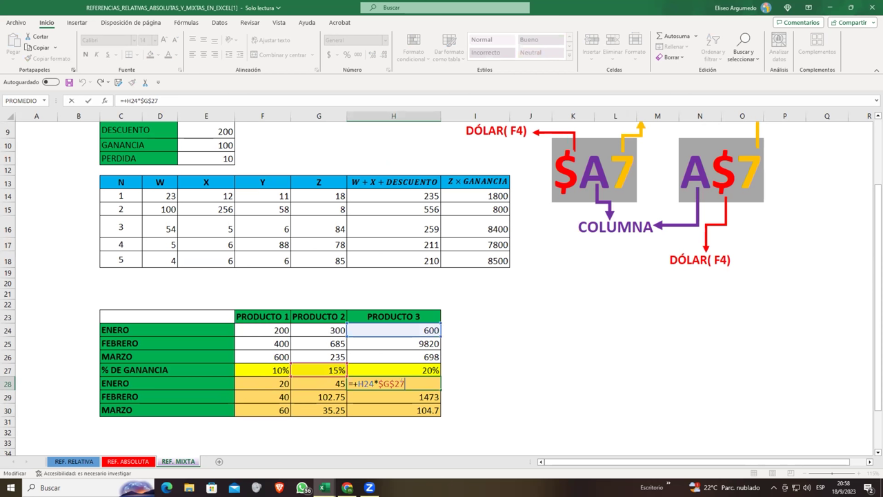
key(BackSpace)
key(BackSpace)
key(BackSpace)
key(BackSpace)
key(BackSpace)
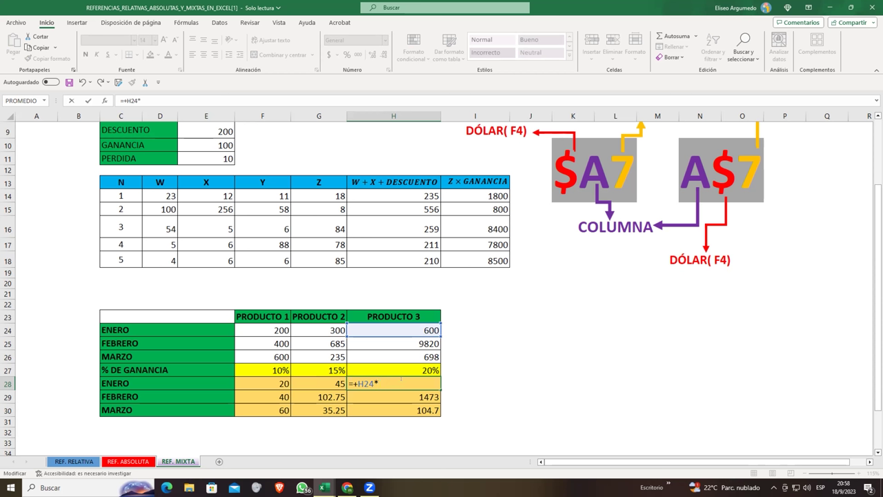
click(393, 363)
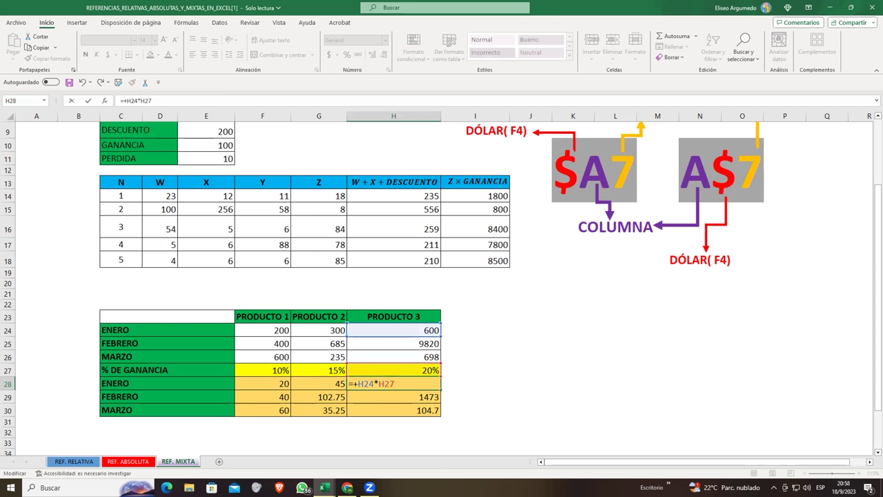
key(F4)
key(Return)
click(384, 378)
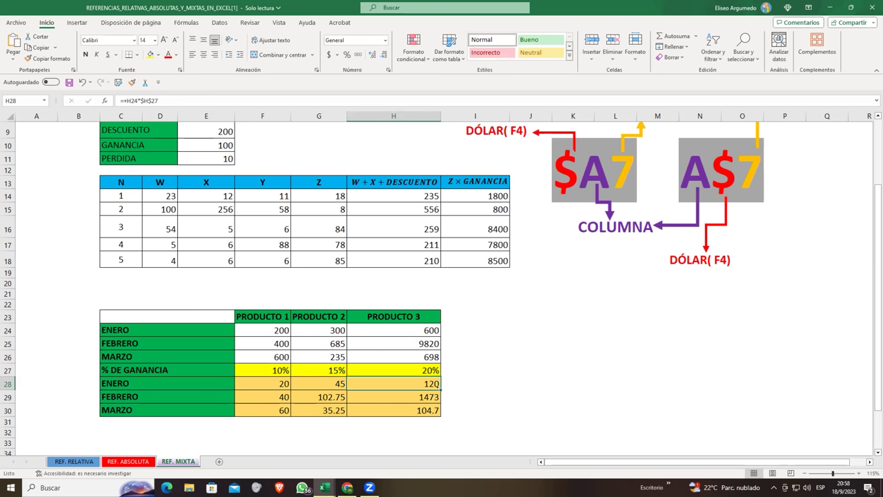
drag(439, 384, 434, 411)
click(504, 385)
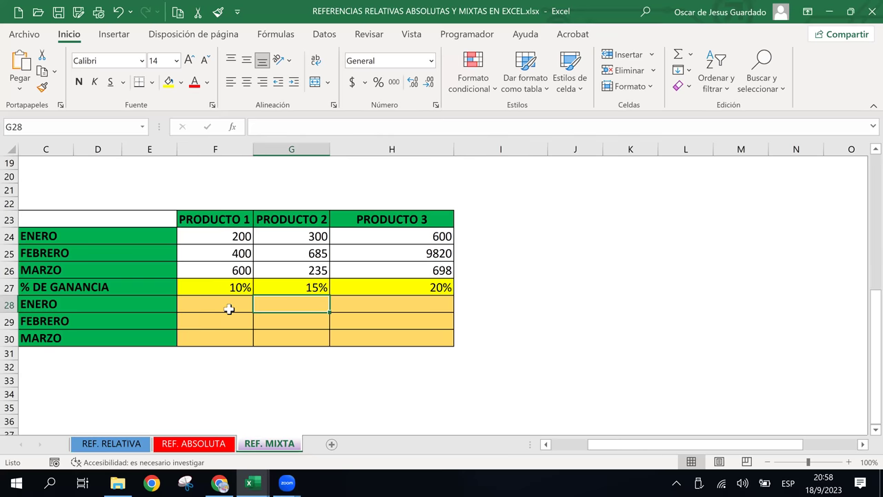
Select cell F28 in the emptied Producto 1 profit rows
click(230, 309)
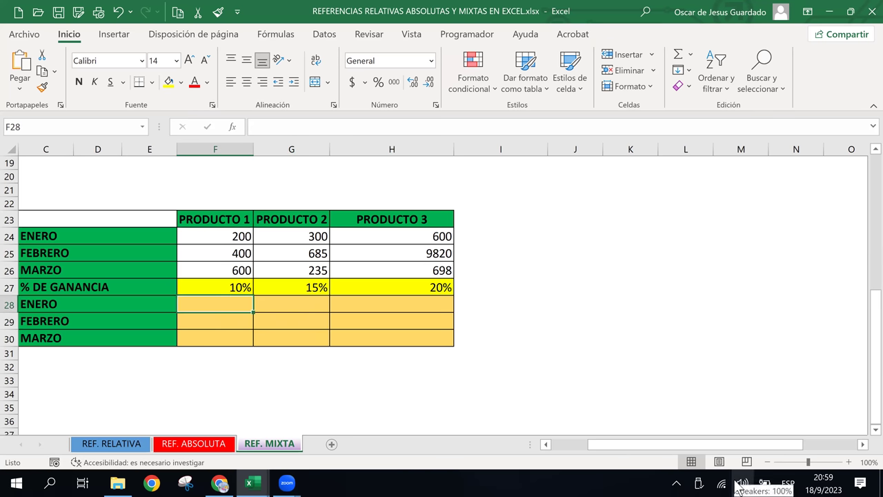
Enter =F24*$F$27 in F28 and fill it down to F30, giving 20, 40 and 60
text(=)
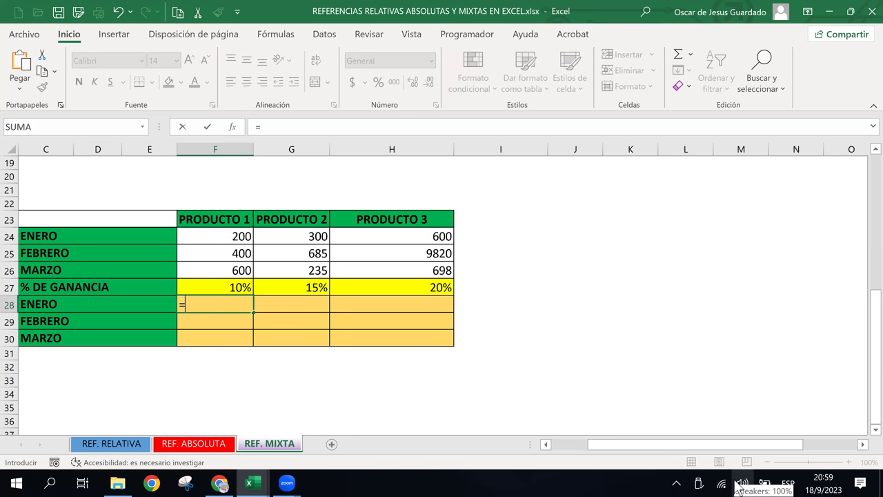
key(Up)
key(Up)
key(Up)
key(Up)
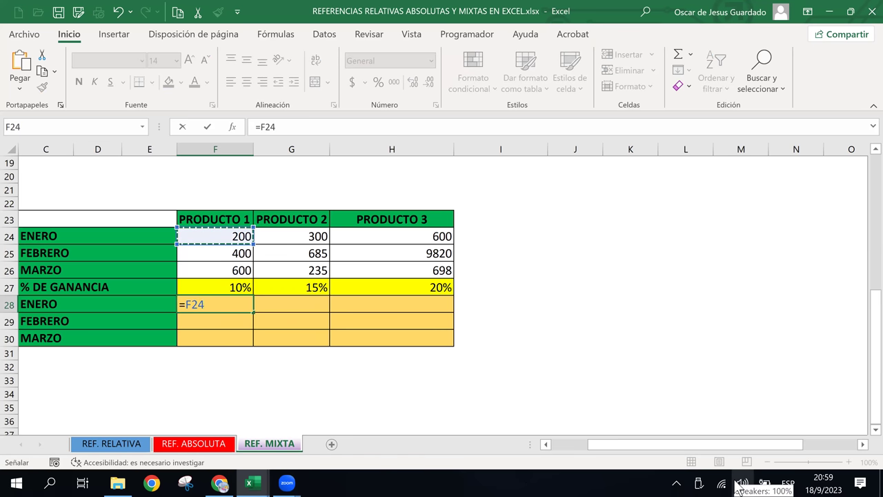
text(*)
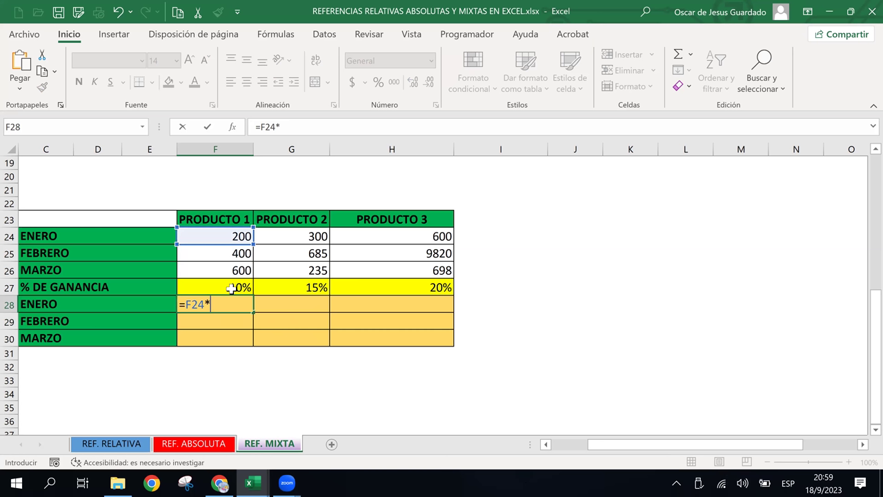
click(229, 287)
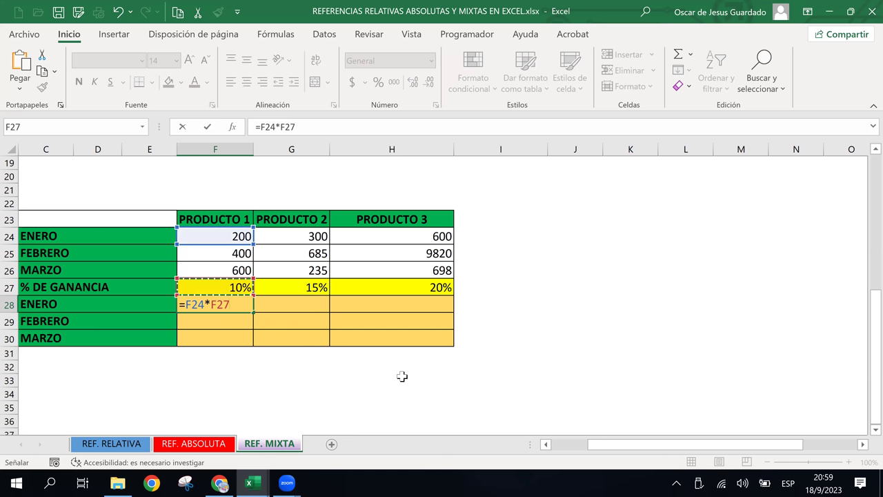
key(F4)
key(Return)
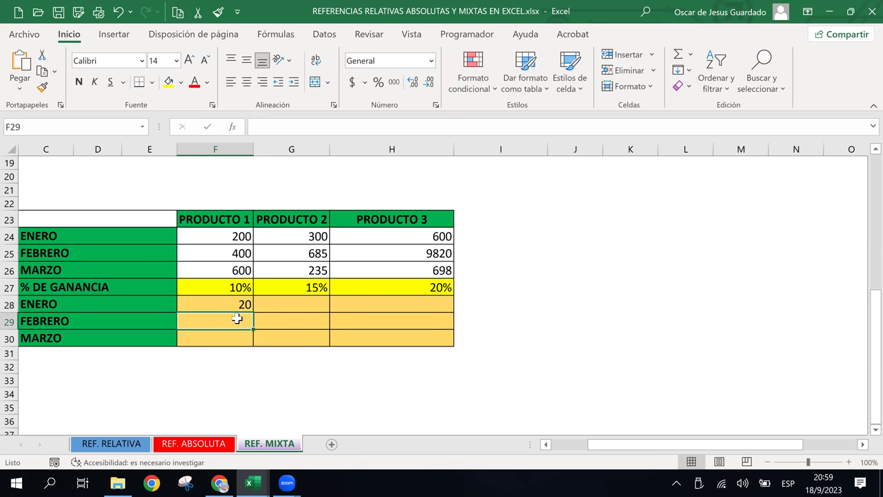
click(212, 304)
drag(257, 312, 247, 338)
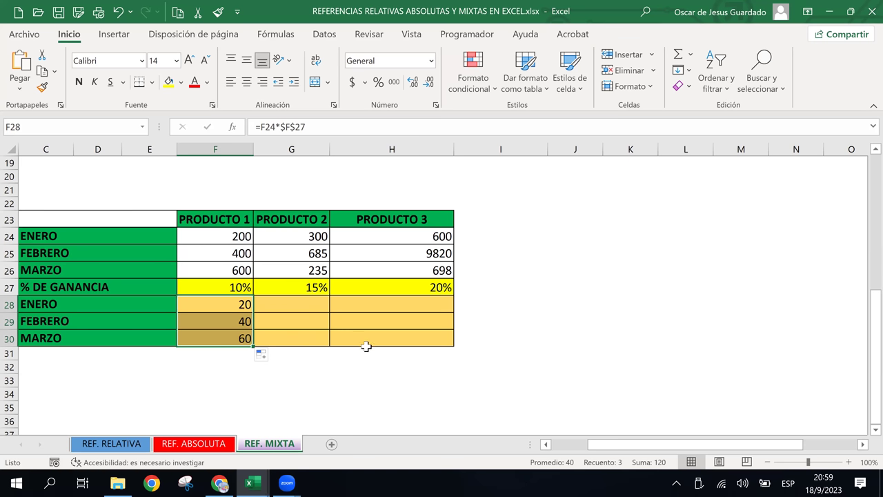
click(236, 305)
double_click(237, 305)
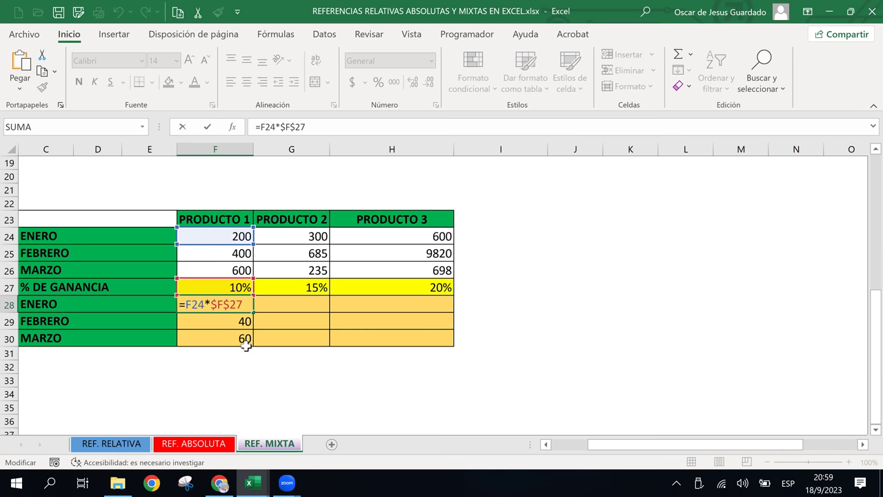
Enter =G24*$G$27 in G28 for Producto 2 and fill it down to G30
key(Return)
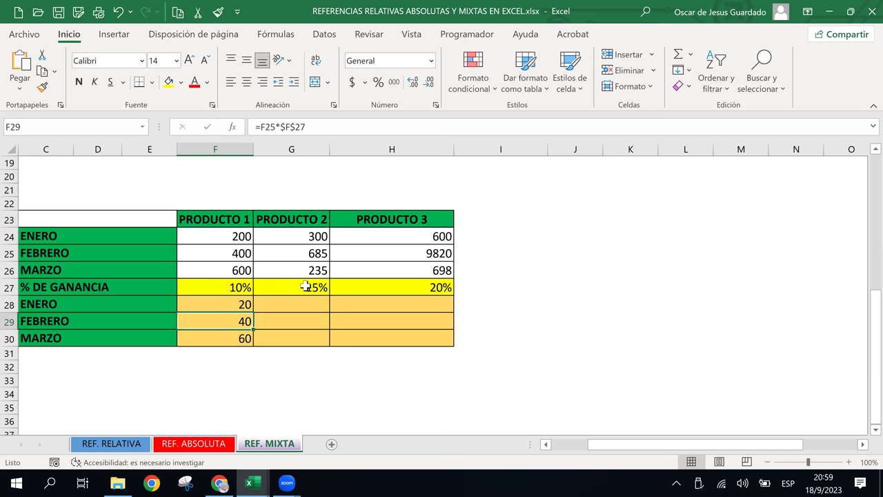
click(306, 286)
click(411, 288)
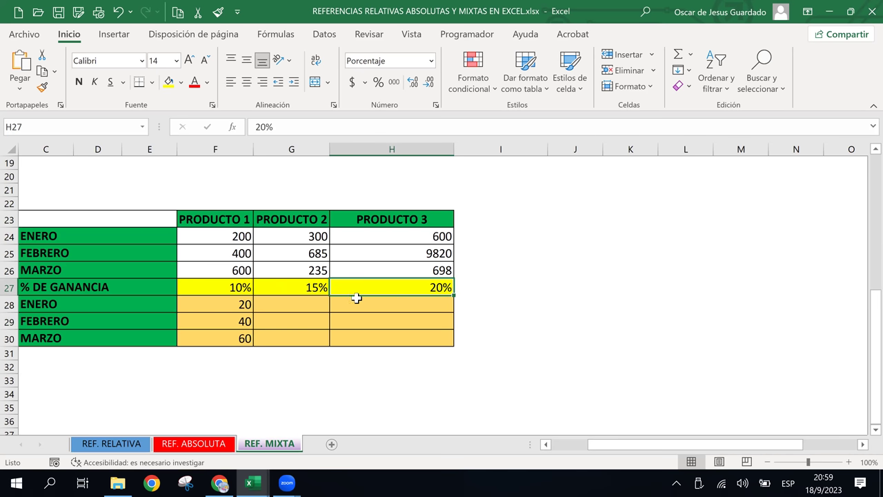
click(305, 301)
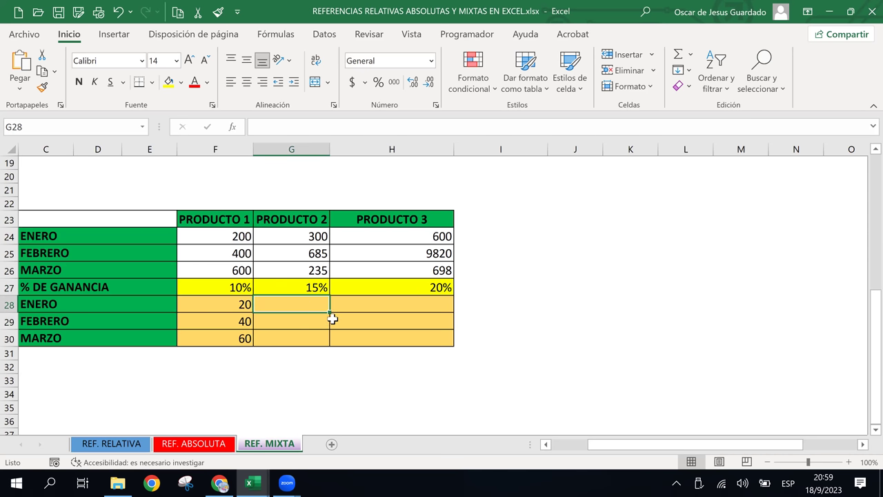
text(=)
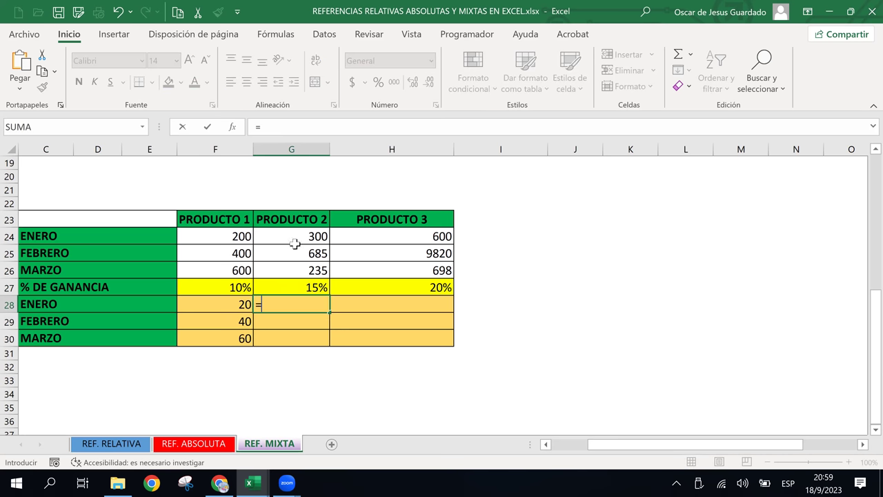
click(307, 238)
text(*)
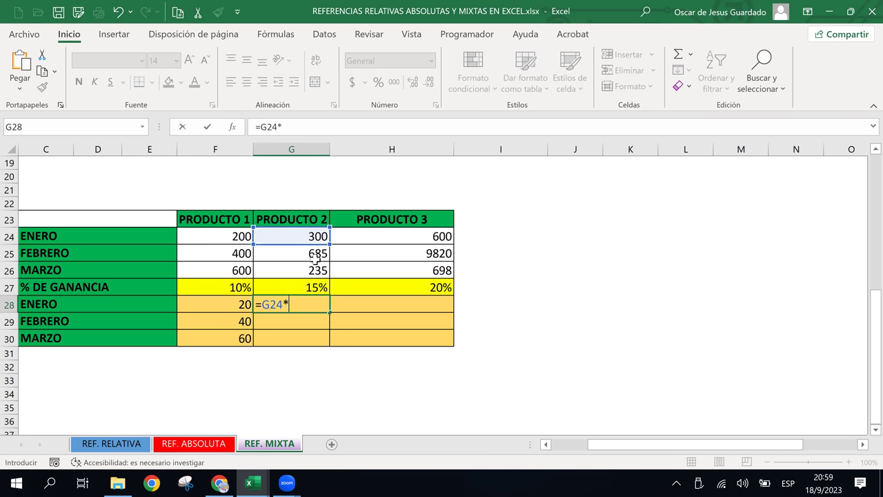
click(301, 283)
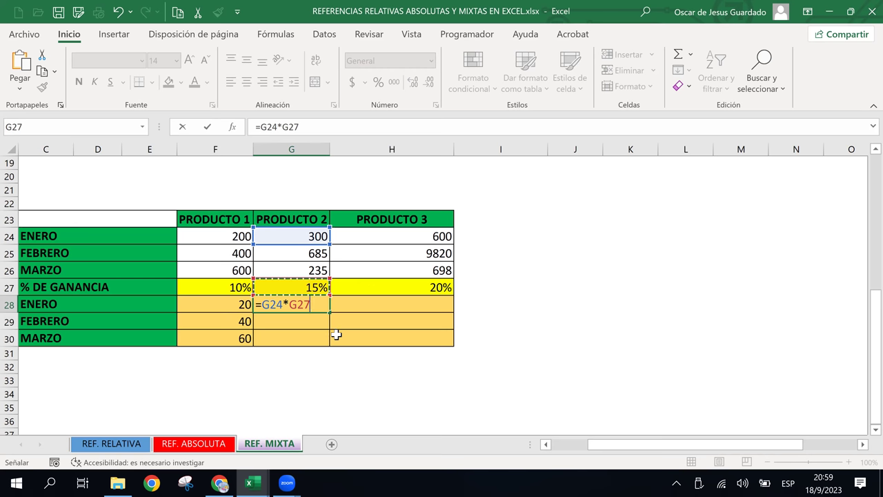
key(F4)
key(Return)
click(326, 305)
drag(330, 313, 331, 345)
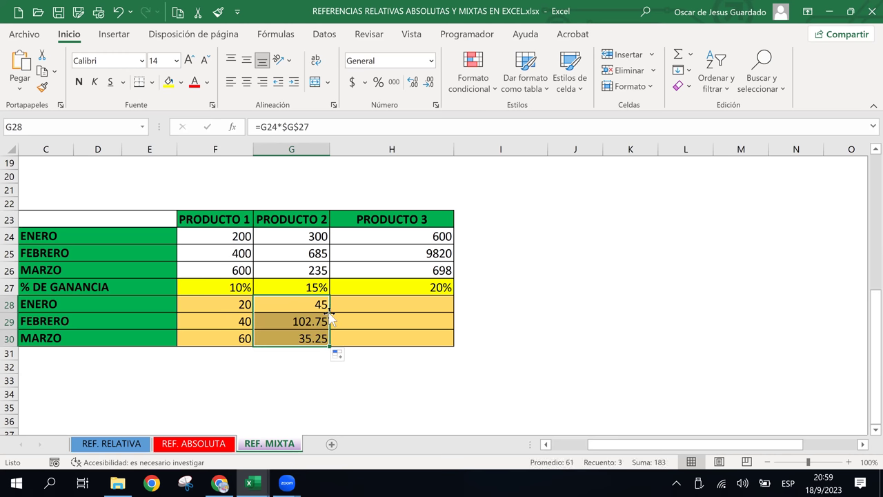
Enter =H24*$H$27 in H28 and fill it down to H30, giving 120, 1964 and 139.6
click(348, 285)
click(369, 300)
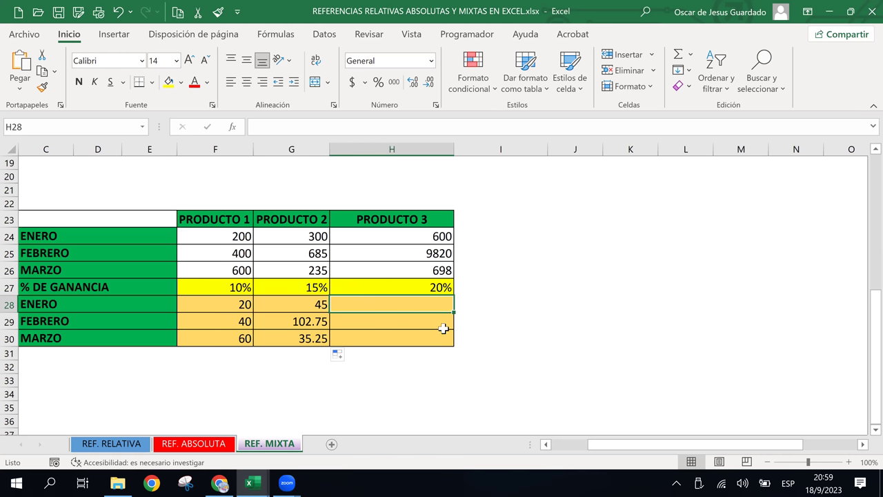
text(=)
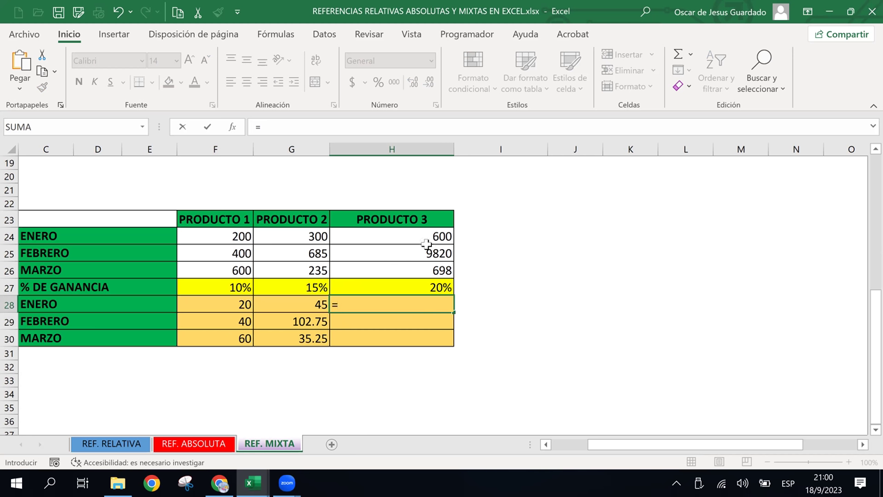
click(425, 237)
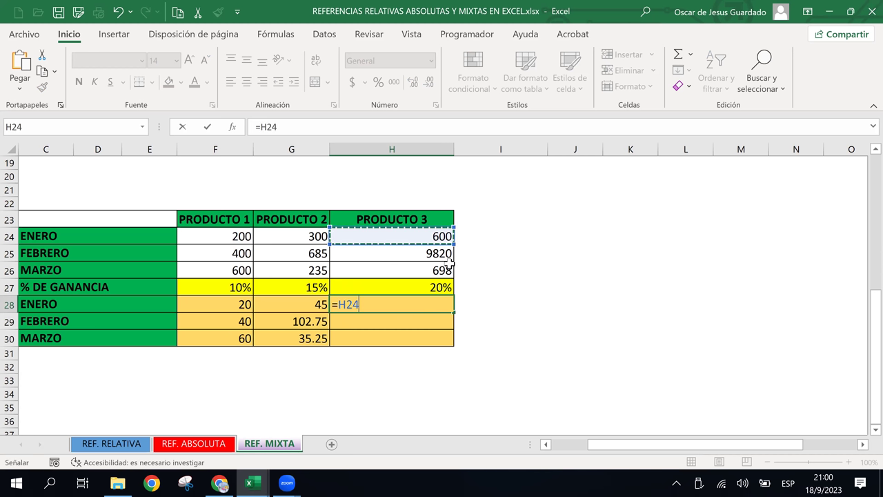
text(*)
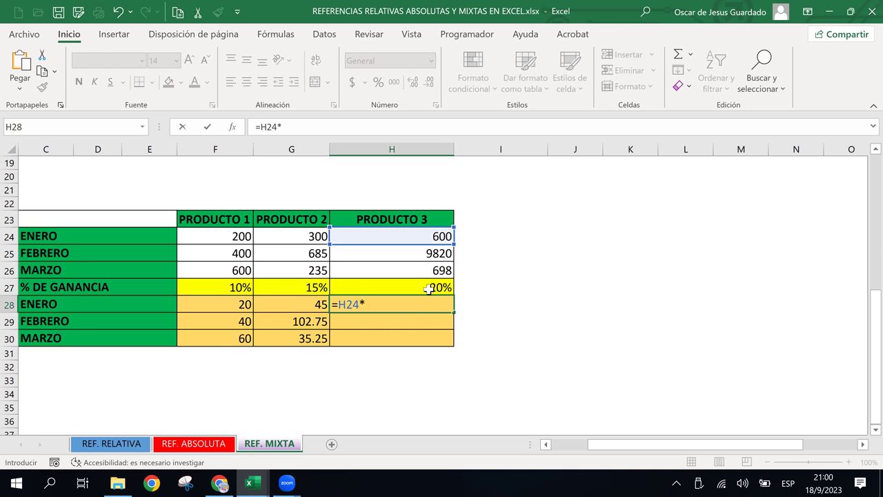
click(429, 289)
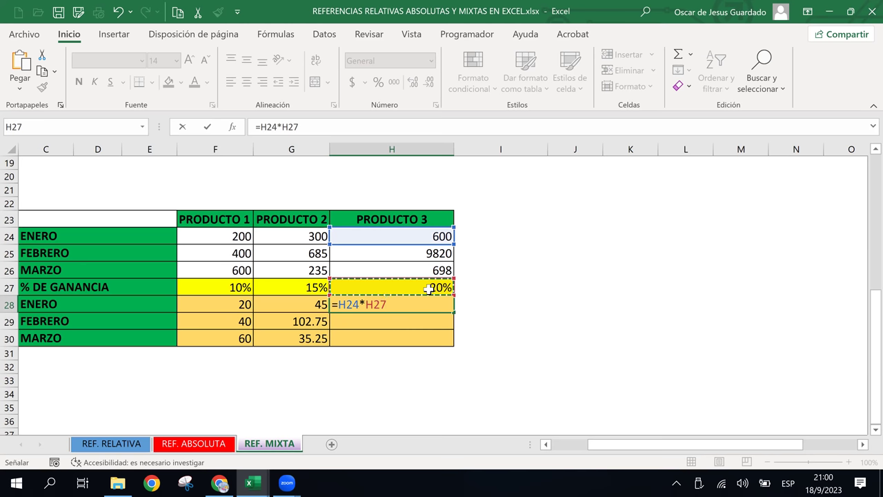
key(F4)
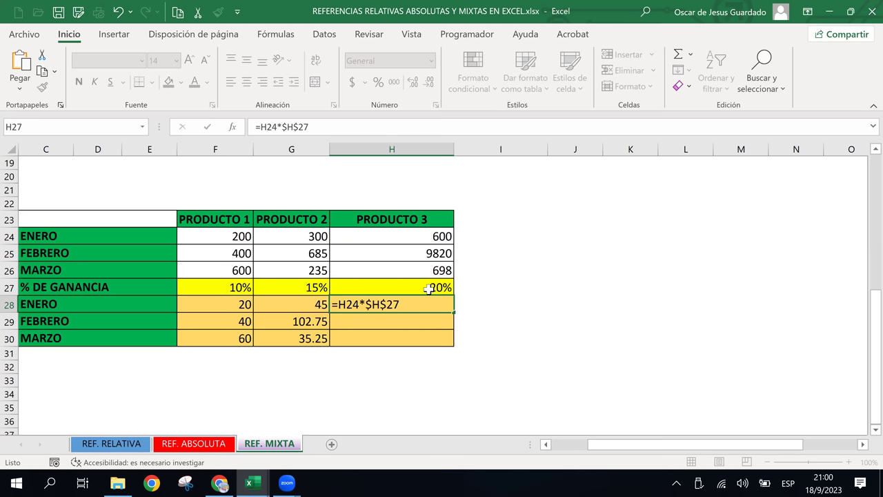
key(Return)
click(423, 308)
drag(453, 313, 453, 339)
click(422, 308)
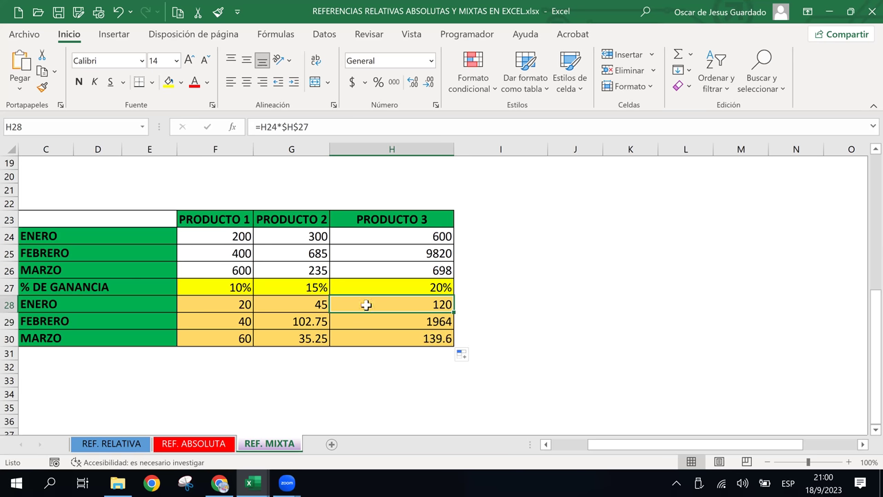
click(491, 299)
click(489, 254)
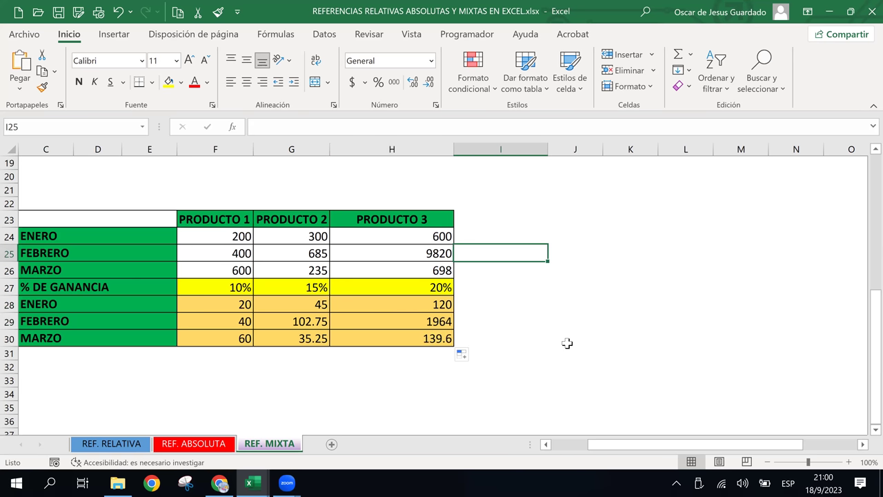
click(429, 320)
click(383, 236)
click(397, 270)
click(351, 255)
click(326, 266)
click(368, 292)
click(268, 257)
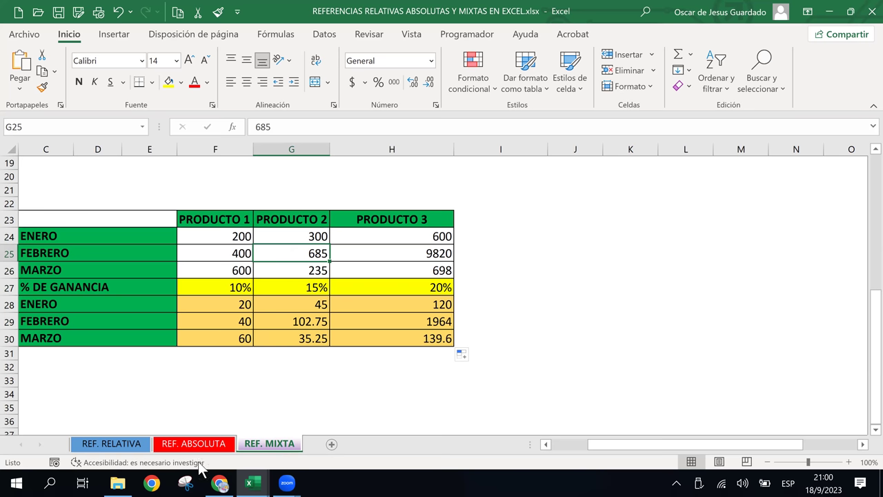
click(220, 485)
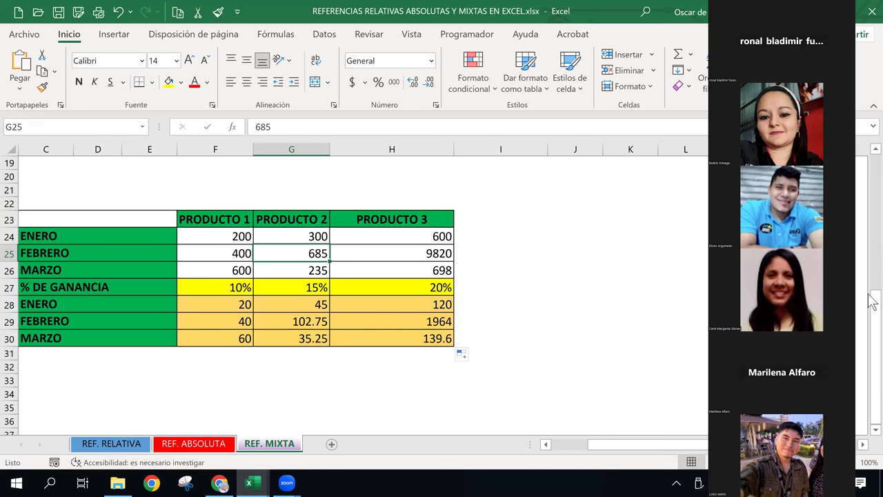
click(401, 322)
click(371, 254)
click(371, 234)
click(426, 257)
click(418, 240)
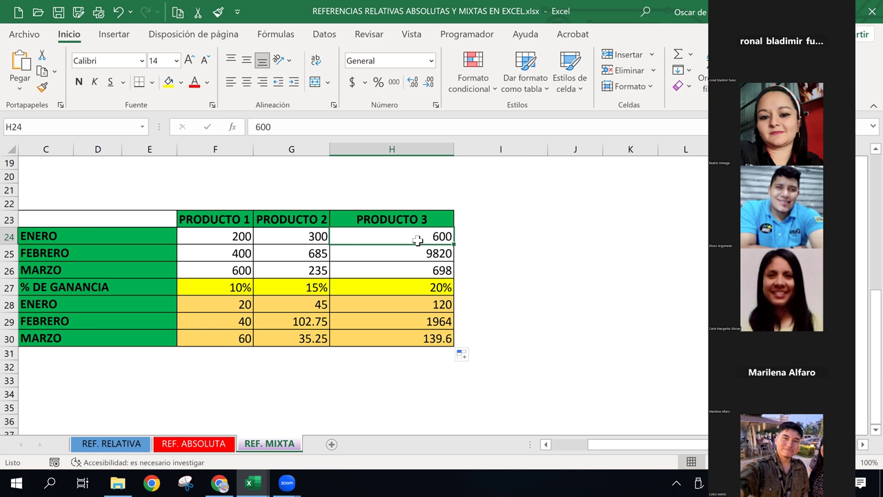
click(411, 268)
click(421, 254)
click(420, 239)
click(417, 251)
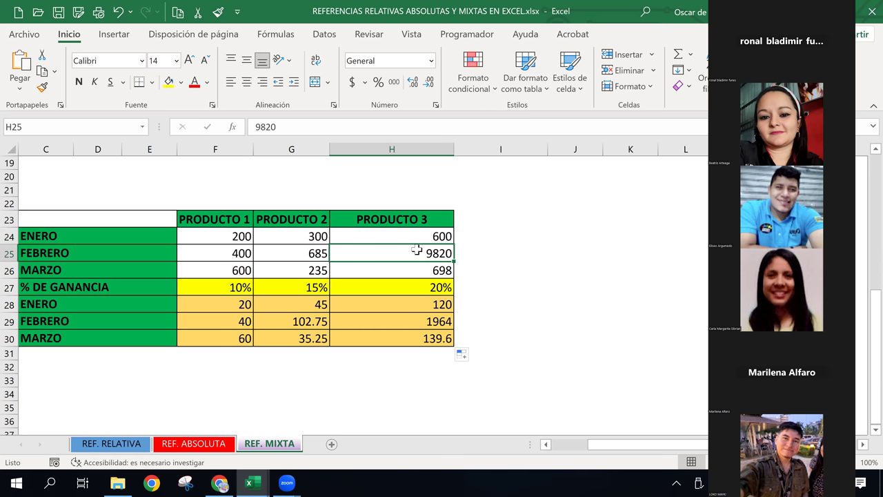
click(415, 236)
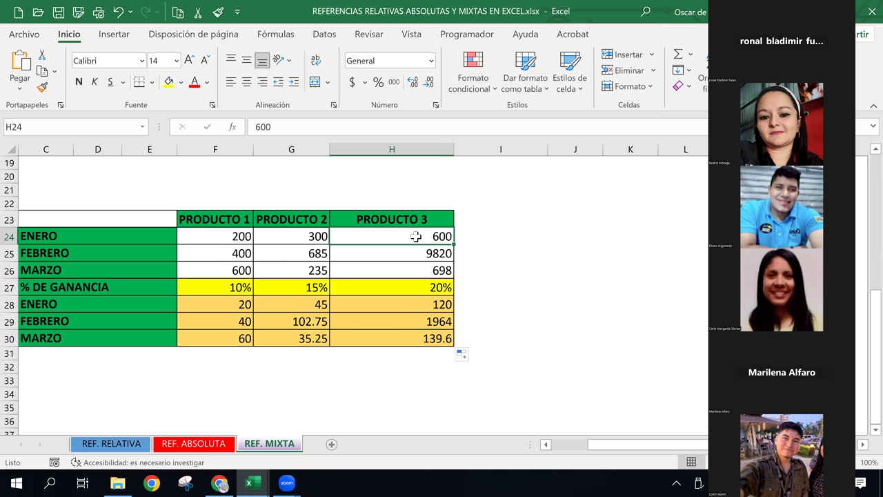
click(411, 310)
click(438, 241)
click(414, 276)
click(406, 309)
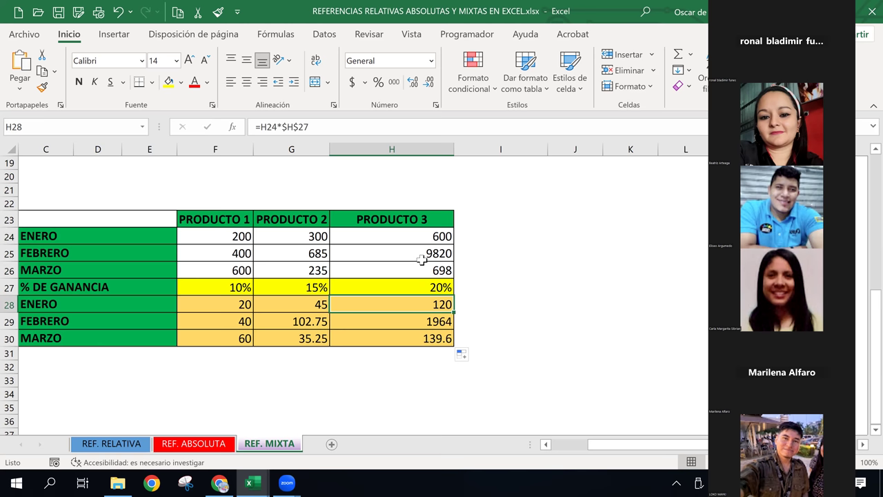
click(433, 249)
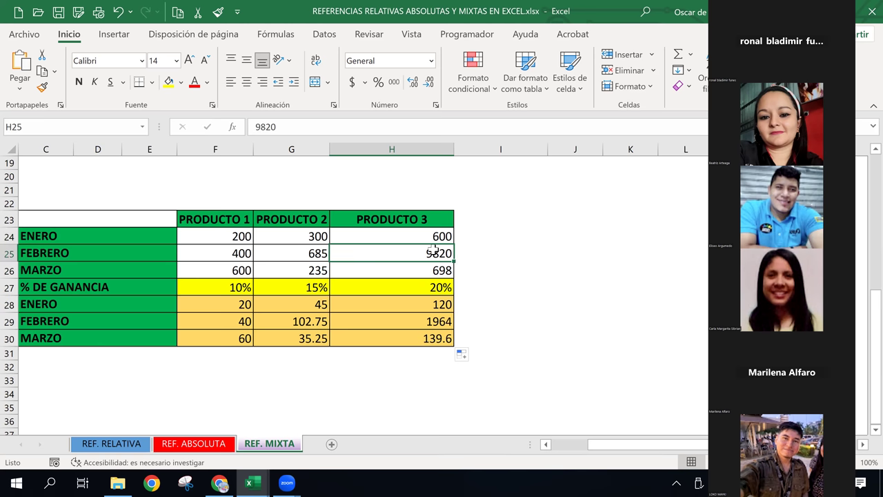